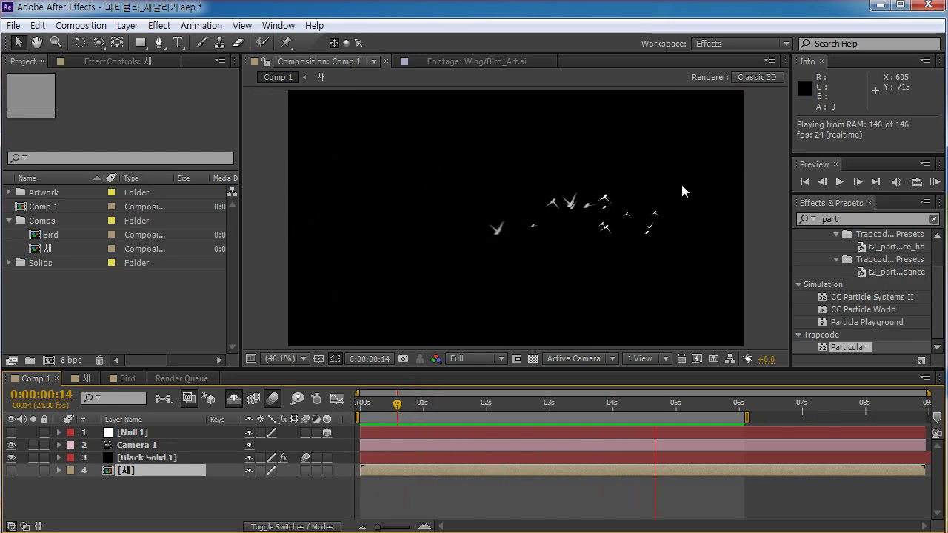
Scrub the flying-bird animation in Comp 1 and look at the 새 composition that supplies the bird.
left_click(484, 409)
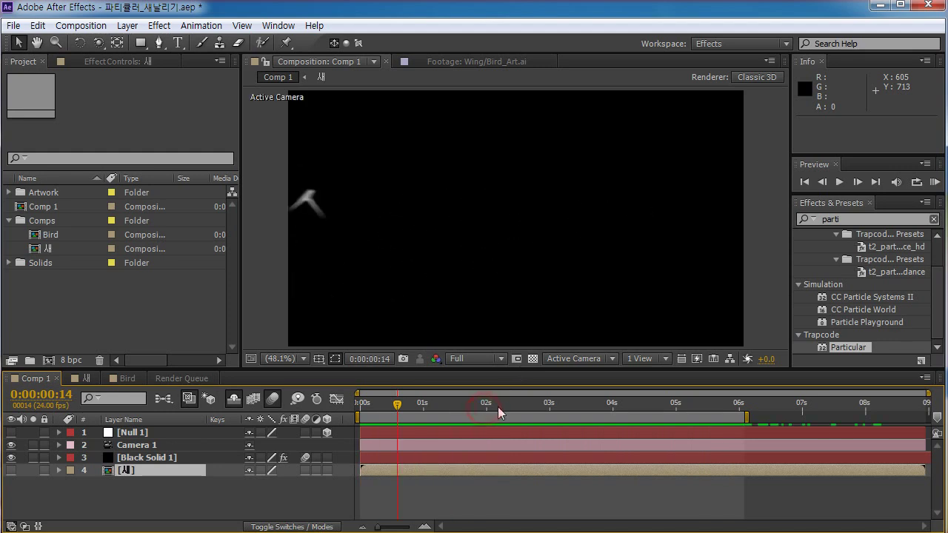
left_click_drag(498, 407, 536, 411)
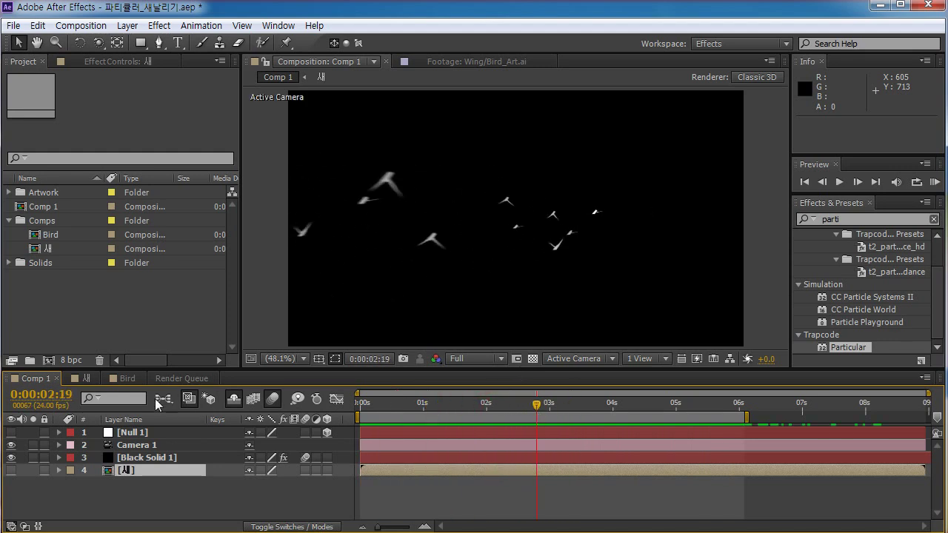
left_click(81, 378)
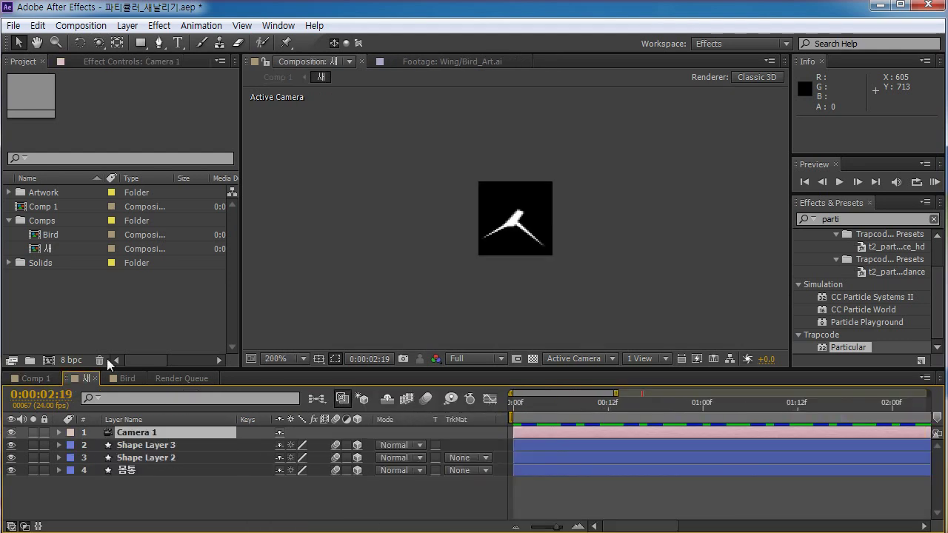
left_click(25, 378)
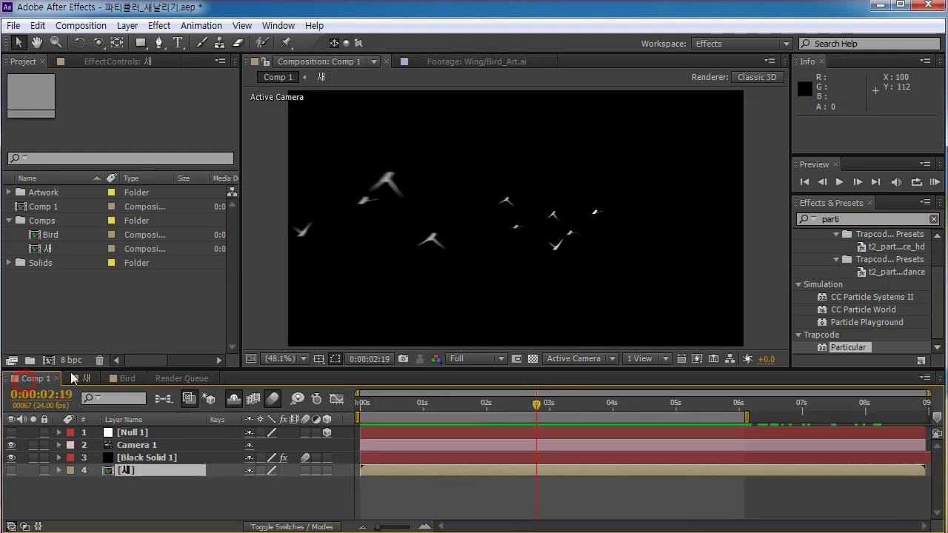
Set the Particle Type of the Particular effect on Black Solid 1 to Sphere and check the particles at another time.
left_click(133, 459)
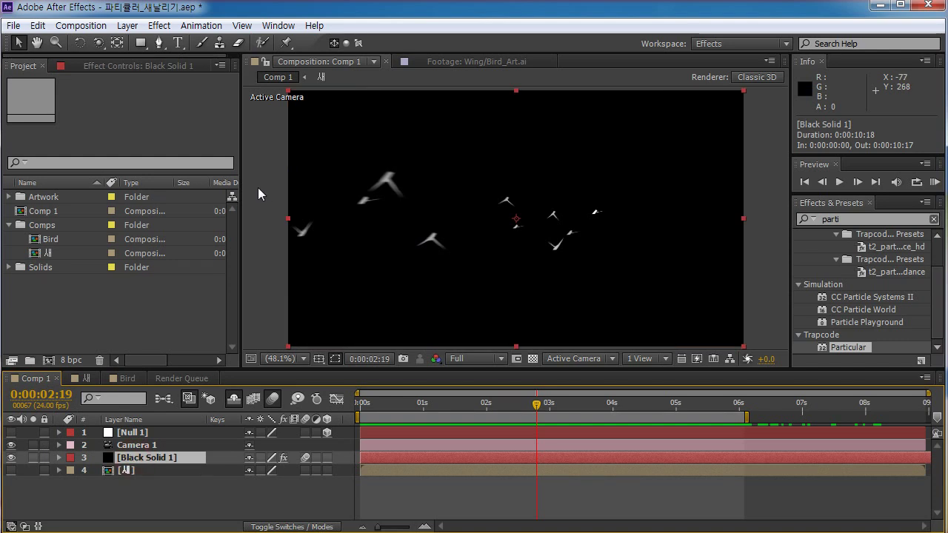
left_click(110, 68)
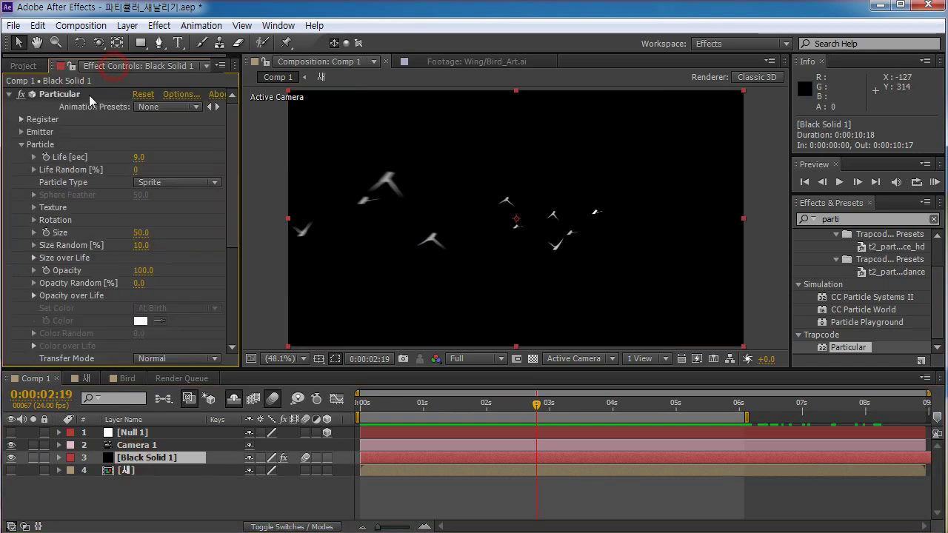
left_click(150, 184)
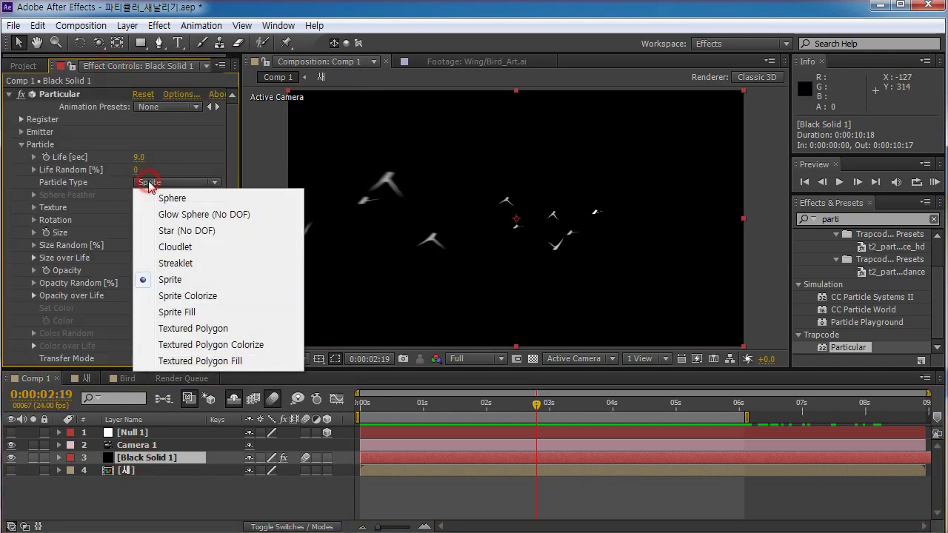
left_click(185, 200)
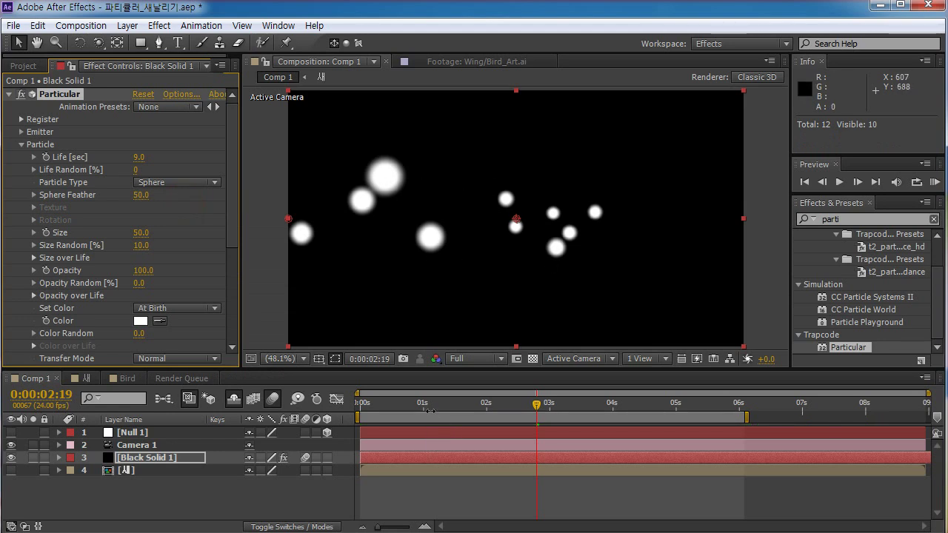
left_click_drag(430, 407, 470, 407)
Set Particular's Particle Type back to Sprite and preview the bird particles along the timeline.
left_click(178, 183)
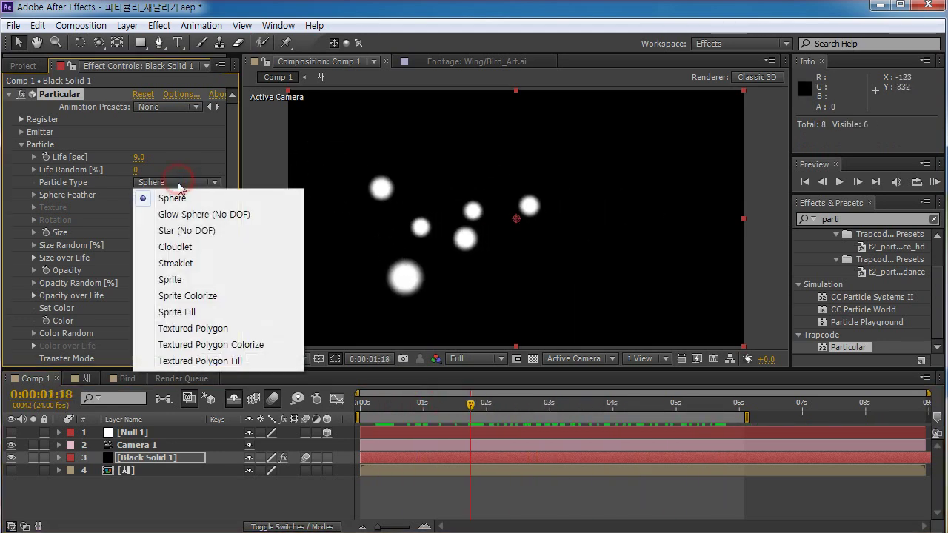
left_click(185, 280)
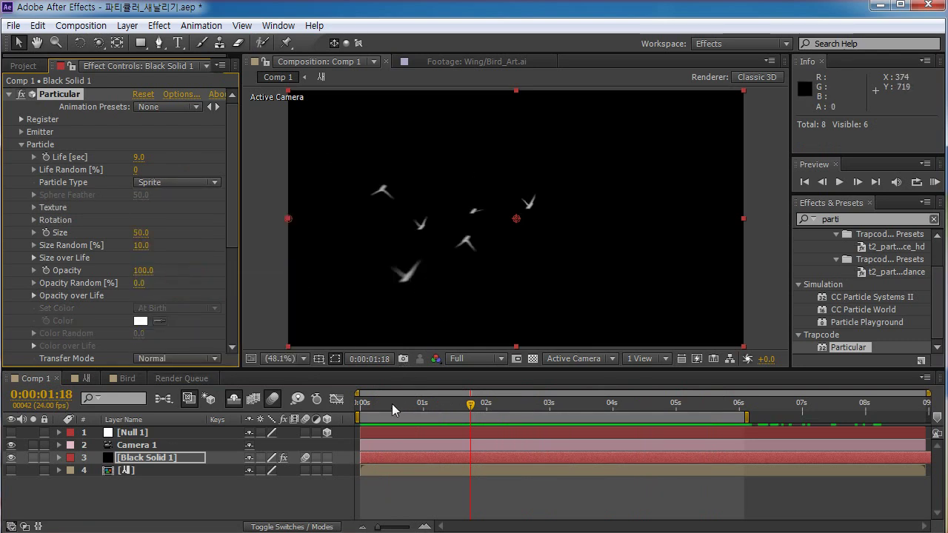
left_click_drag(392, 404, 535, 405)
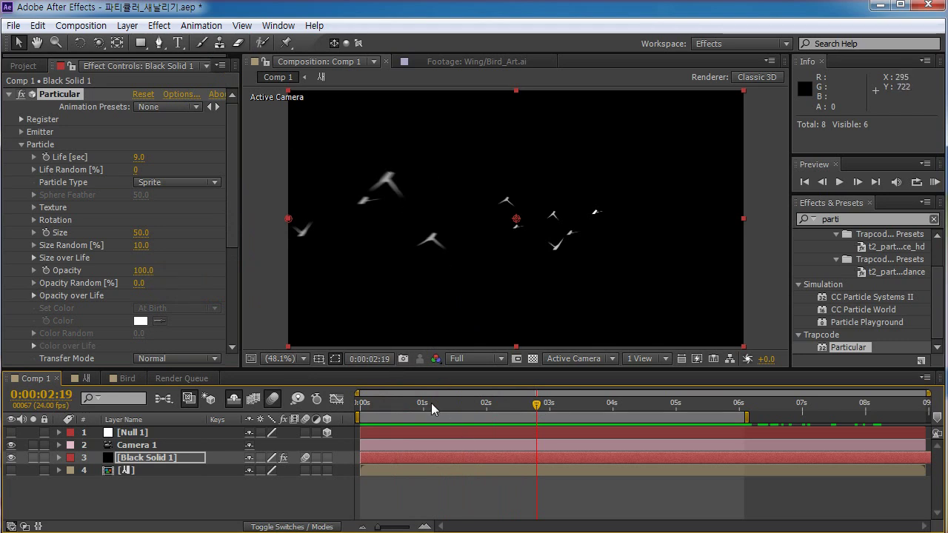
key("space")
left_click(534, 403)
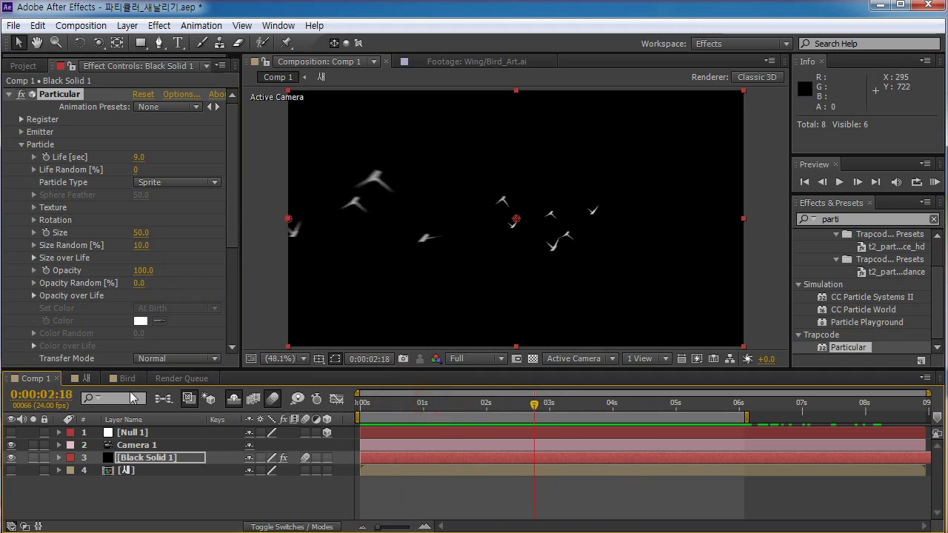
In the 새 composition, hide Camera 1 and scrub through the wing animation.
left_click(81, 379)
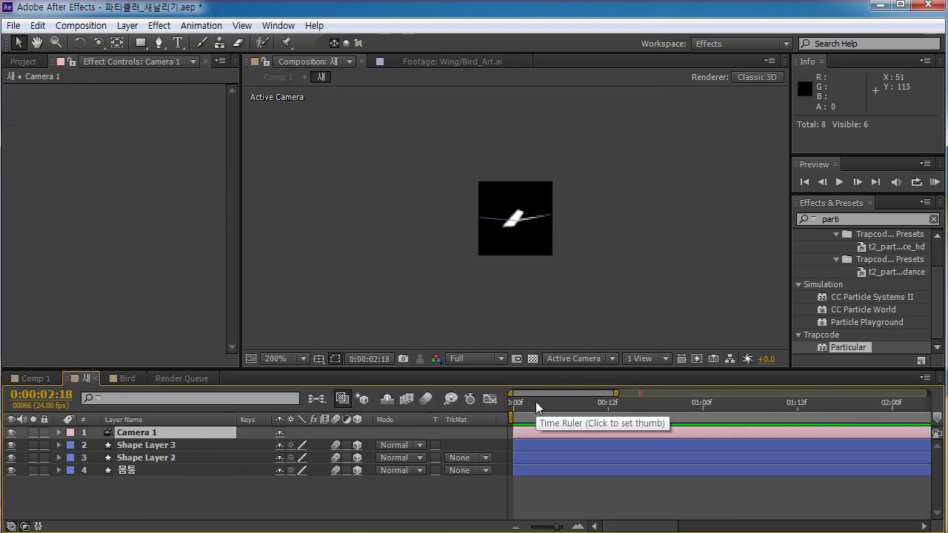
left_click(123, 498)
left_click(11, 432)
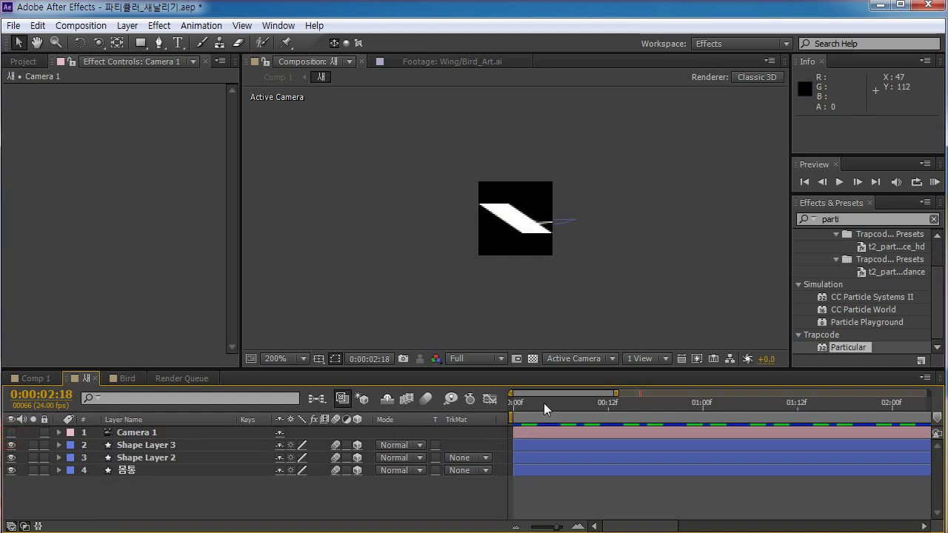
left_click_drag(544, 403, 642, 403)
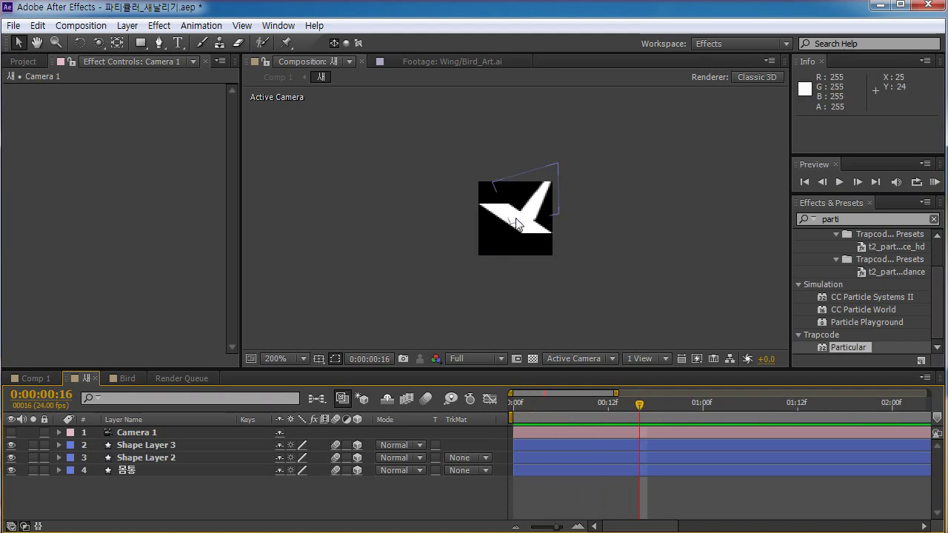
Select the body shape and the Shape Layer 2 wing in turn, and scrub through the wing's flapping.
left_click(494, 211)
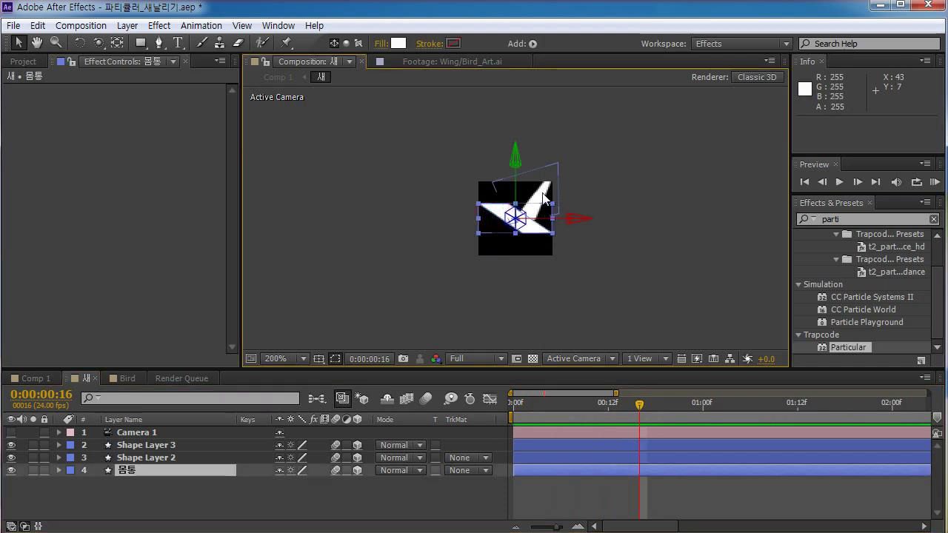
left_click(545, 197)
left_click_drag(546, 401, 633, 405)
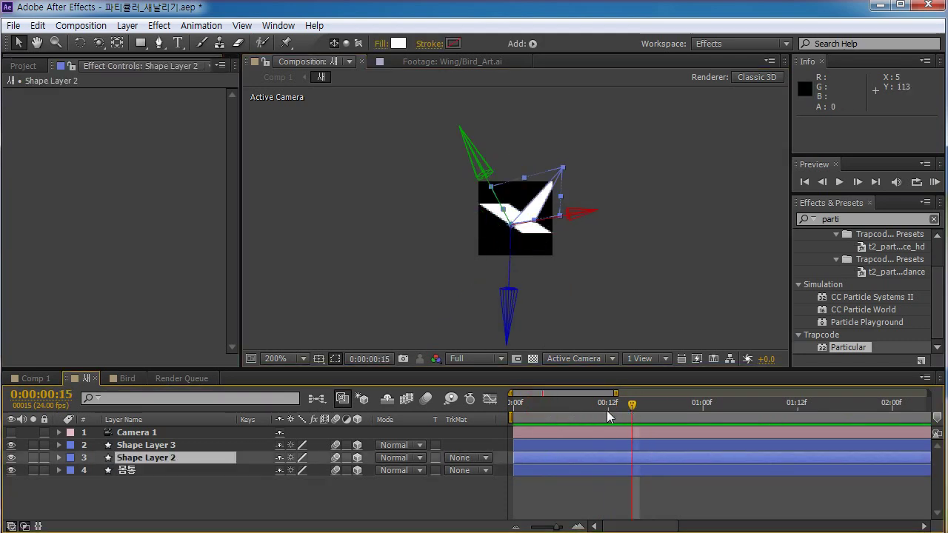
Add a two-node camera with the 35mm preset to the 새 composition.
left_click(159, 25)
mouse_move(127, 25)
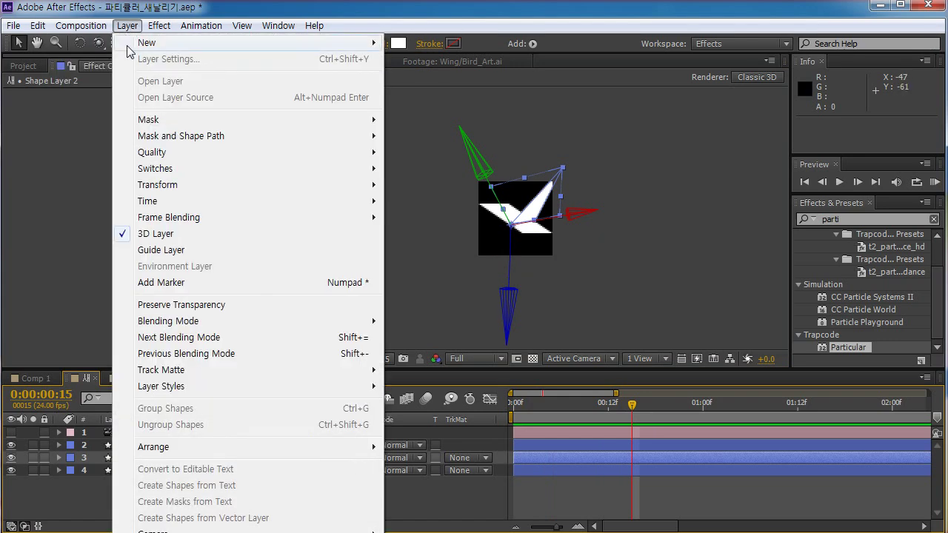
mouse_move(144, 42)
left_click(459, 93)
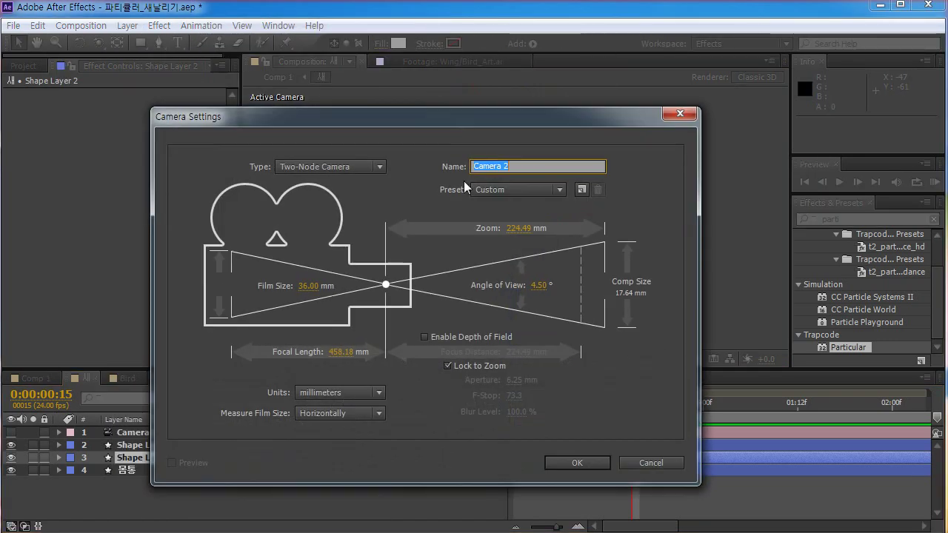
left_click(506, 190)
left_click(529, 295)
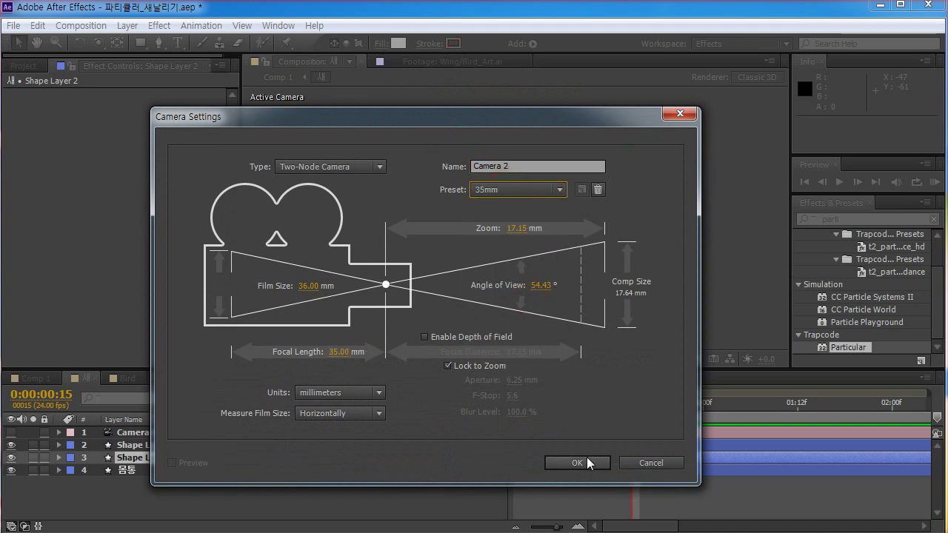
left_click(584, 460)
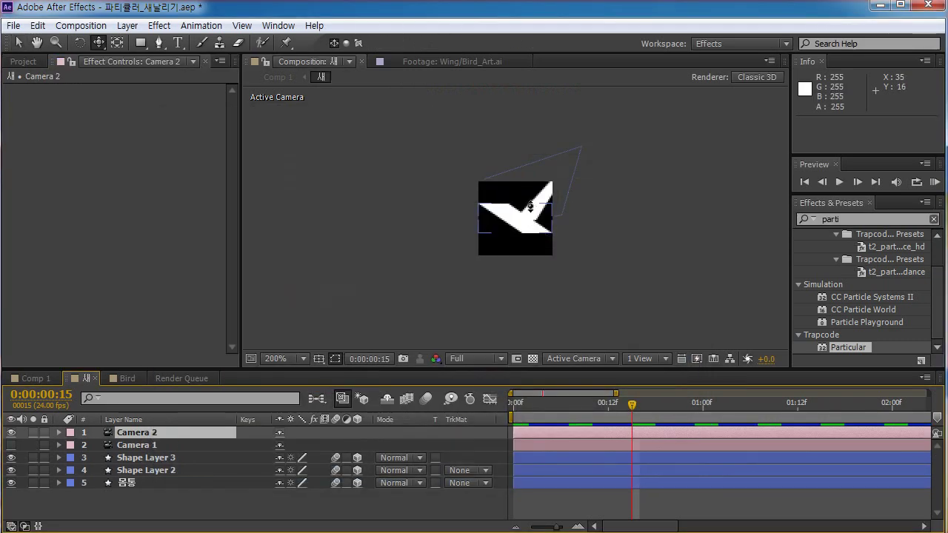
Orbit Camera 2 to an angled view of the bird, check its three shape layers, and scrub the wing motion.
mouse_move(531, 206)
left_mouse_down()
mouse_move(502, 206)
mouse_move(679, 300)
mouse_move(667, 333)
mouse_move(681, 356)
mouse_move(533, 210)
left_mouse_up()
key("v")
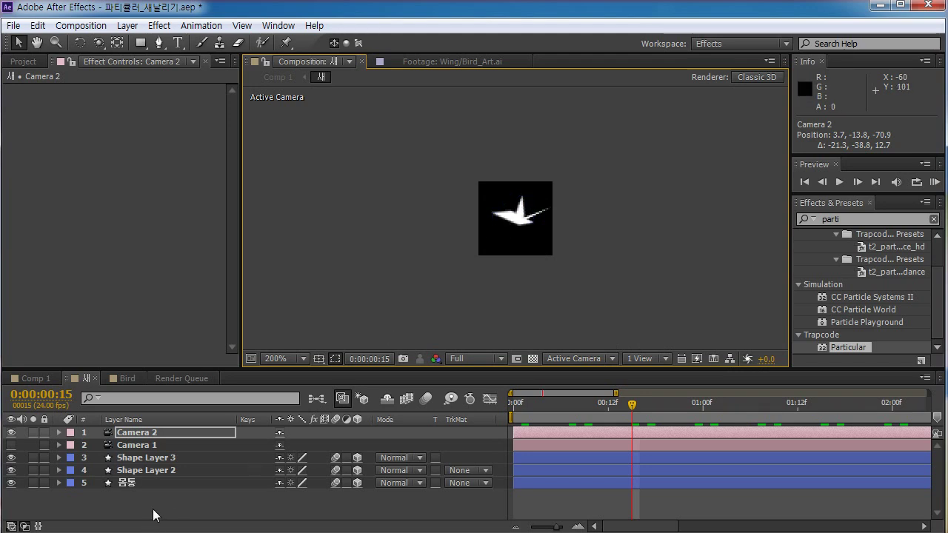
left_click_drag(156, 514, 385, 455)
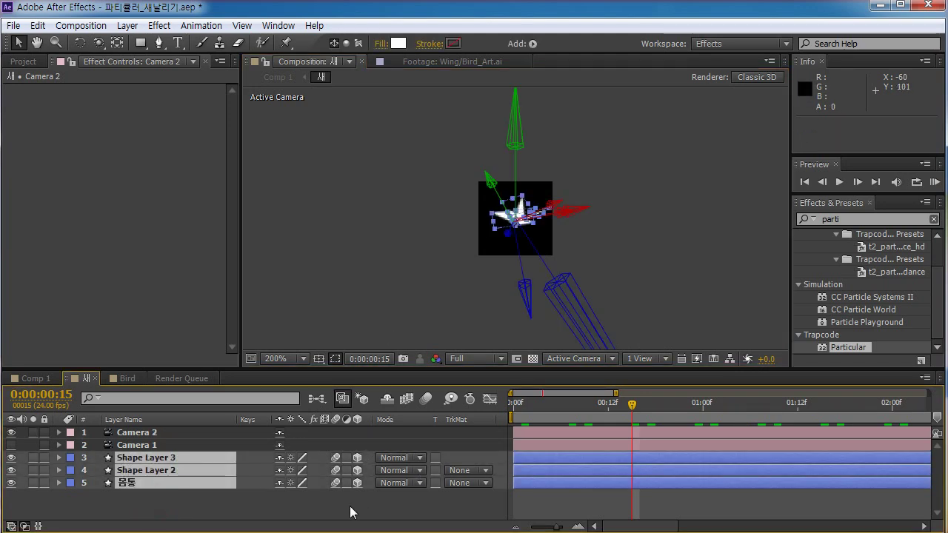
left_click(319, 505)
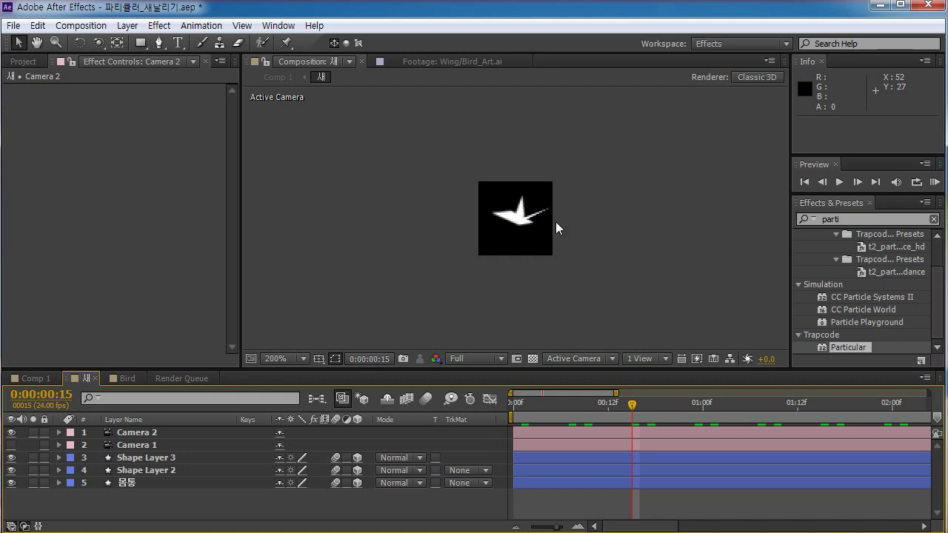
left_click_drag(547, 400, 529, 448)
Delete Camera 2 from the 새 composition.
left_click_drag(143, 501, 125, 438)
left_click(134, 433)
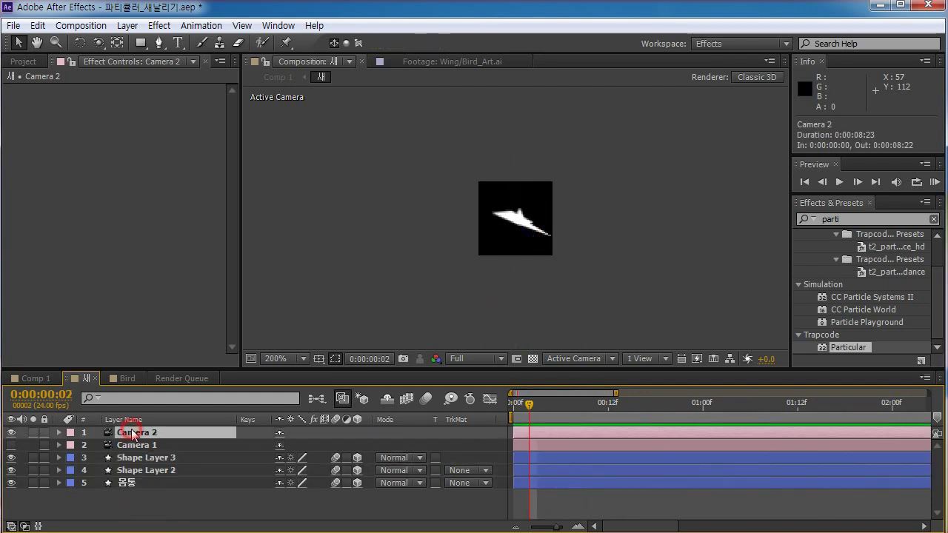
key("Delete")
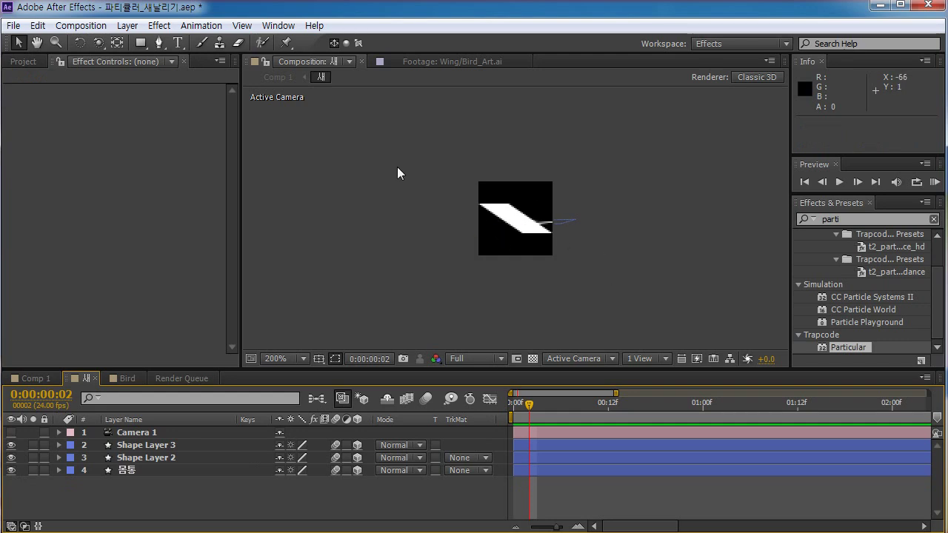
Review the 새 composition's size and duration settings, and scrub through the wing positions.
key("ctrl+k")
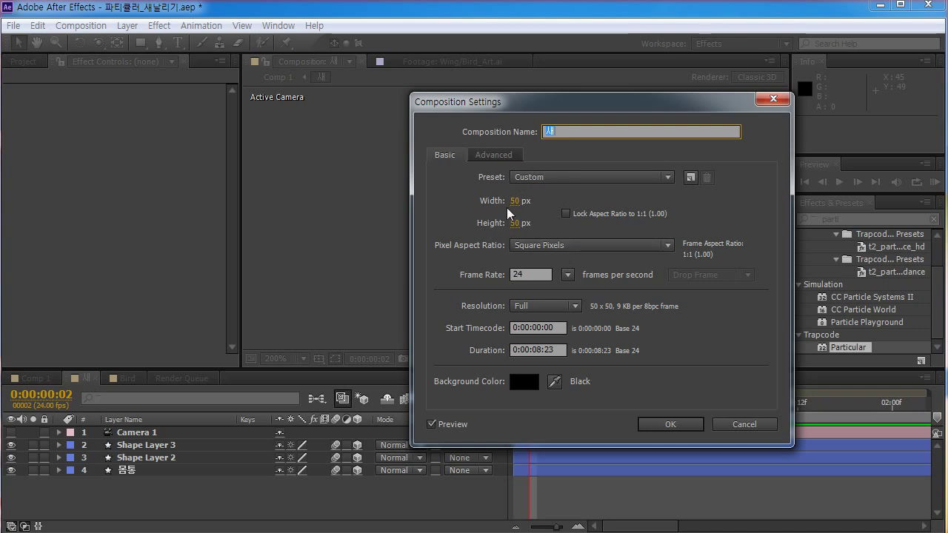
left_click(679, 425)
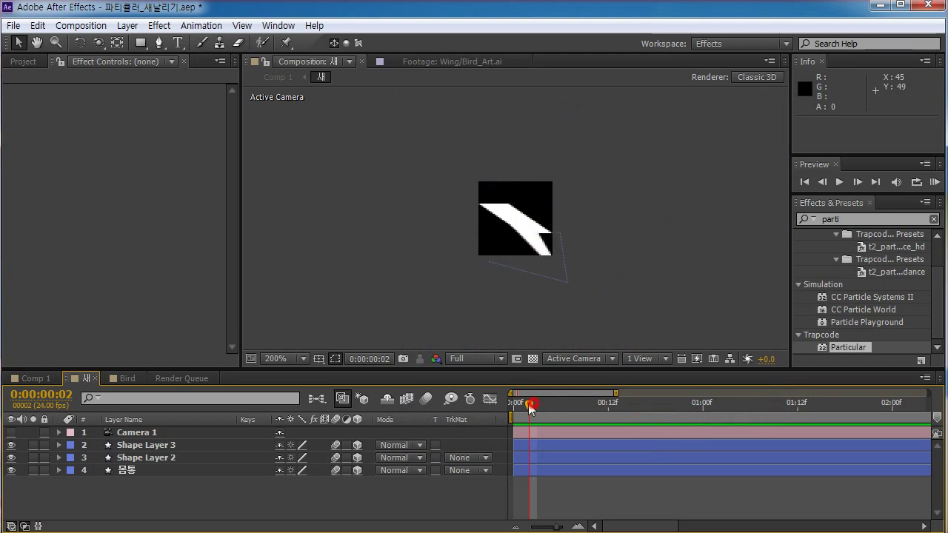
left_click_drag(552, 404, 665, 418)
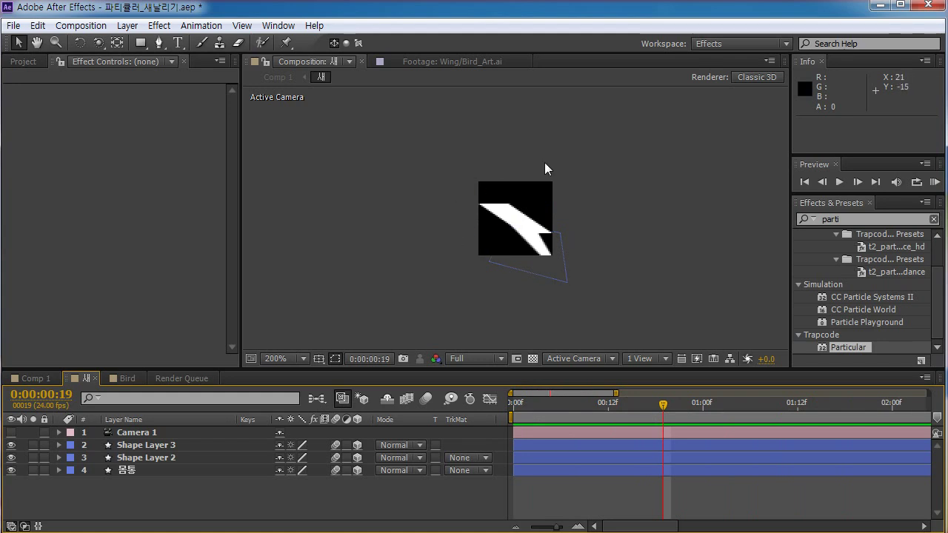
mouse_move(571, 411)
left_mouse_down()
mouse_move(752, 403)
mouse_move(584, 411)
left_mouse_up()
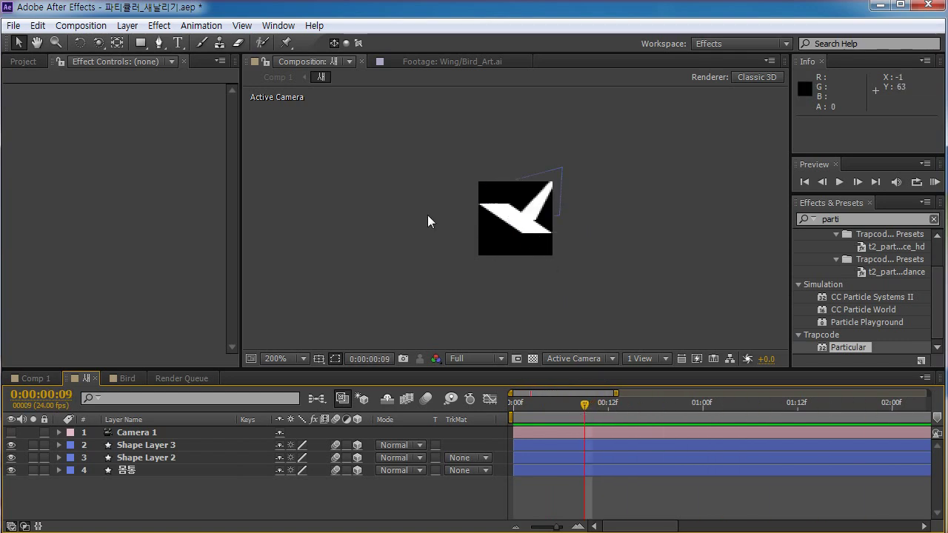
Add a two-node camera with the 28mm preset to the Bird composition.
left_click(123, 378)
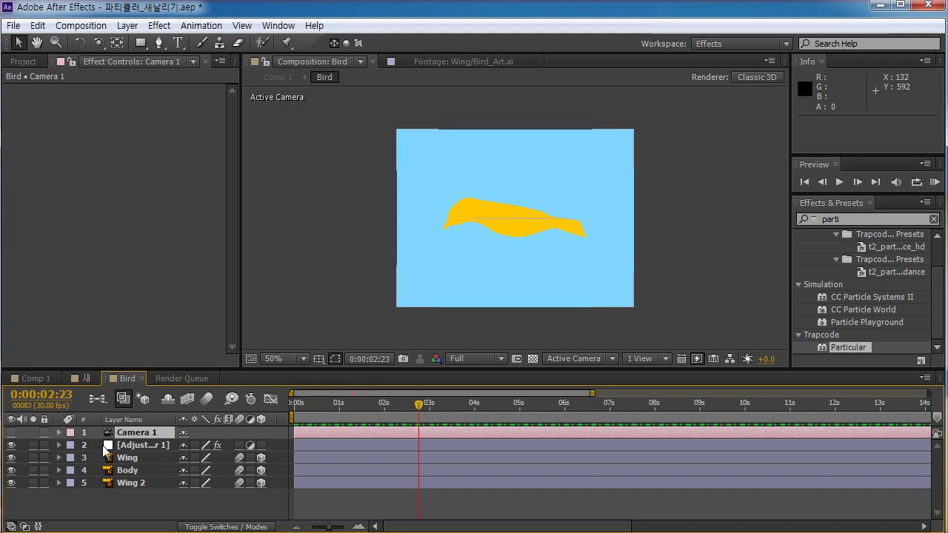
key("ctrl+alt+shift+c")
left_click(557, 191)
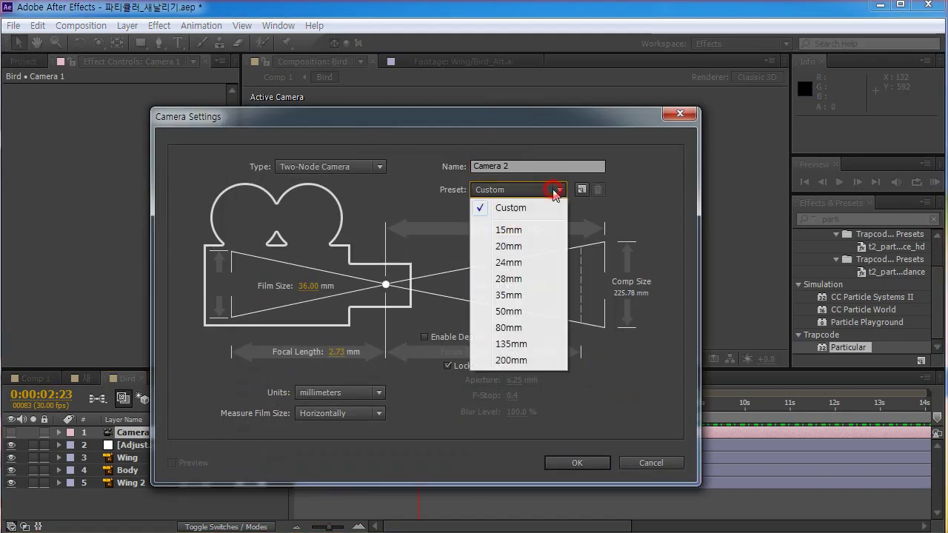
left_click(532, 284)
left_click(597, 460)
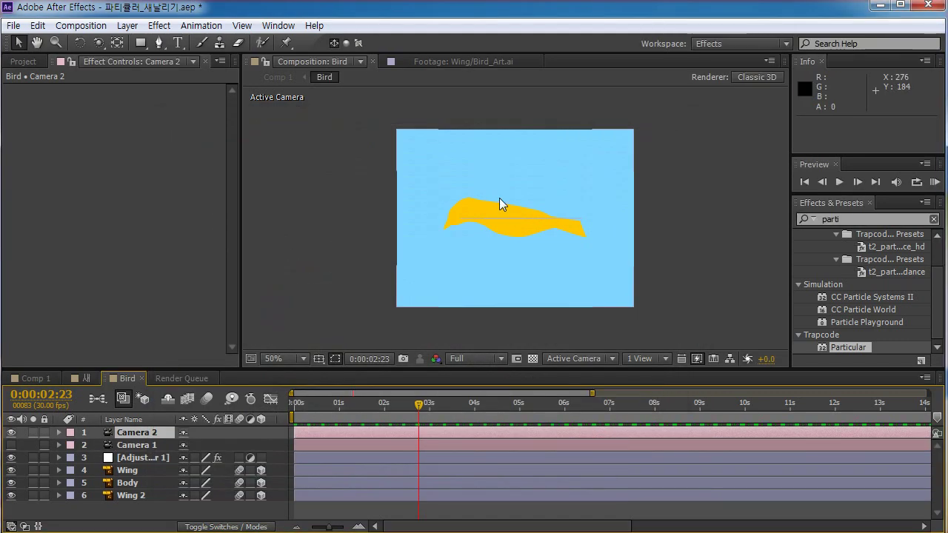
Orbit Camera 2 around the bird to an oblique view showing its body and both wings.
key("c")
key("c")
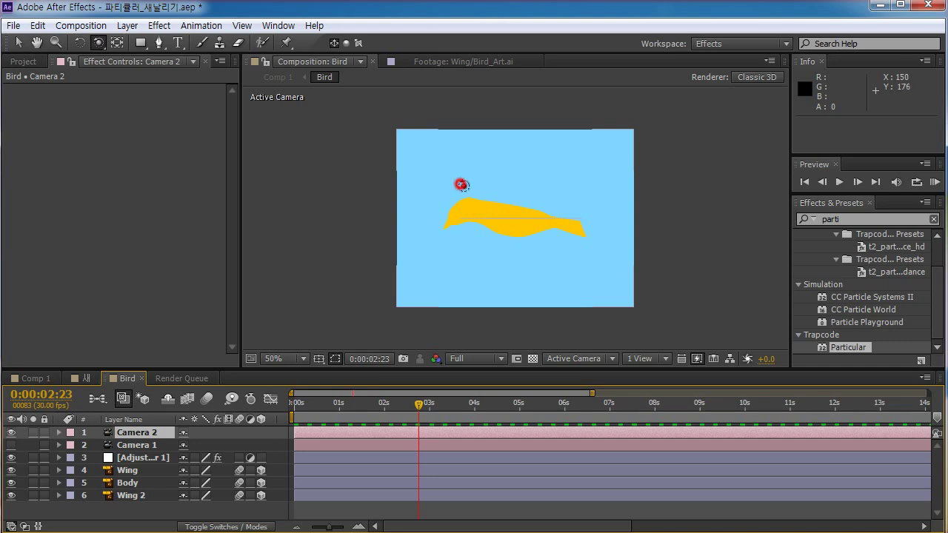
left_click_drag(461, 185, 587, 214)
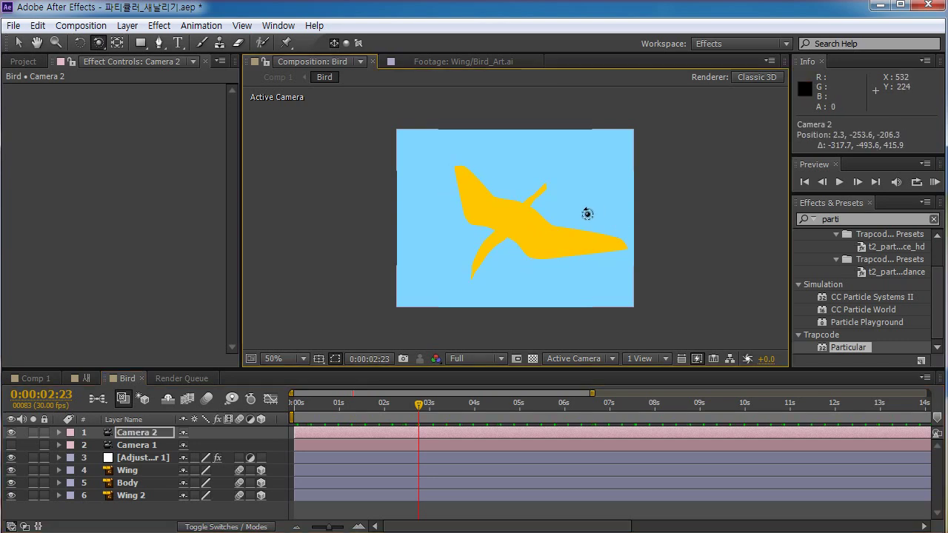
Inspect the bird's wing, body and second wing layers in the Bird composition from several Camera 2 angles and at different times.
left_click_drag(326, 408, 395, 404)
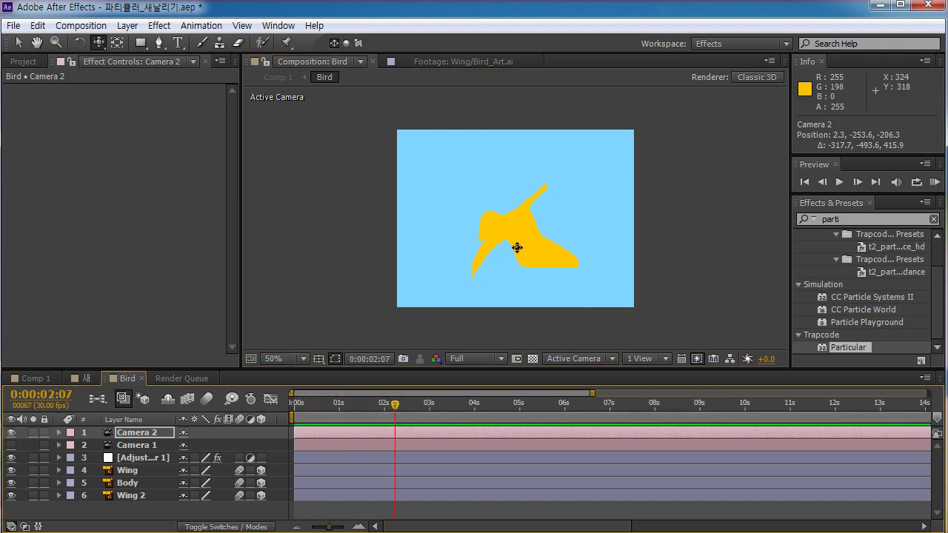
left_click_drag(524, 241, 502, 126)
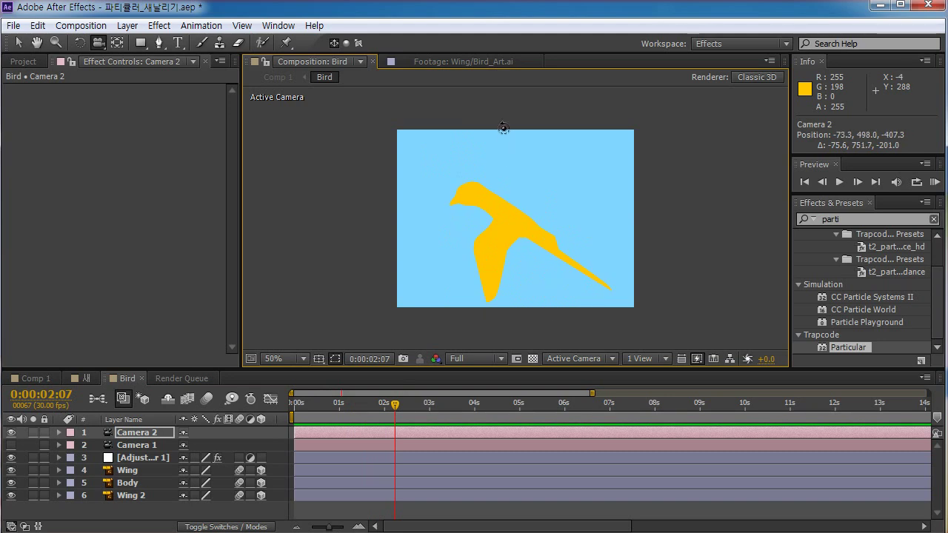
left_click(132, 495)
left_click(128, 470, "shift")
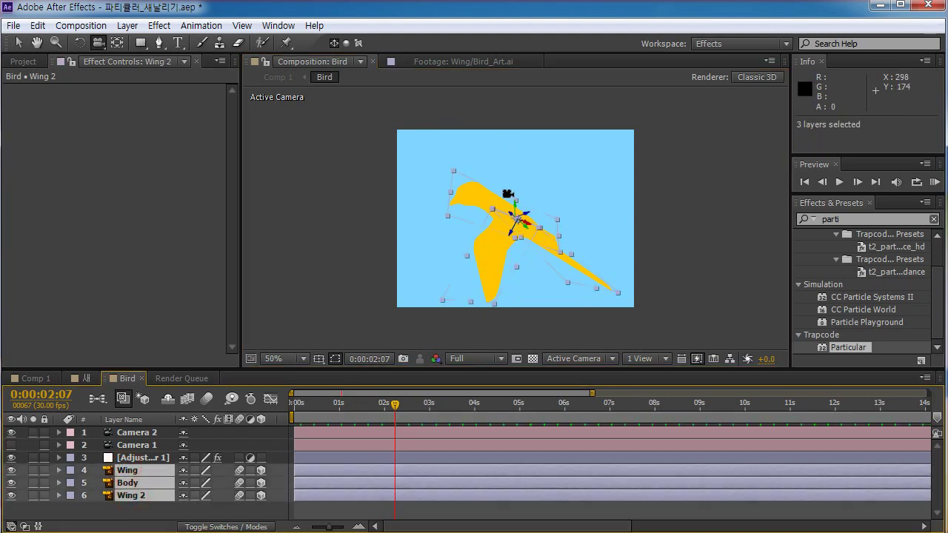
left_click_drag(490, 169, 408, 273)
left_click_drag(351, 406, 532, 411)
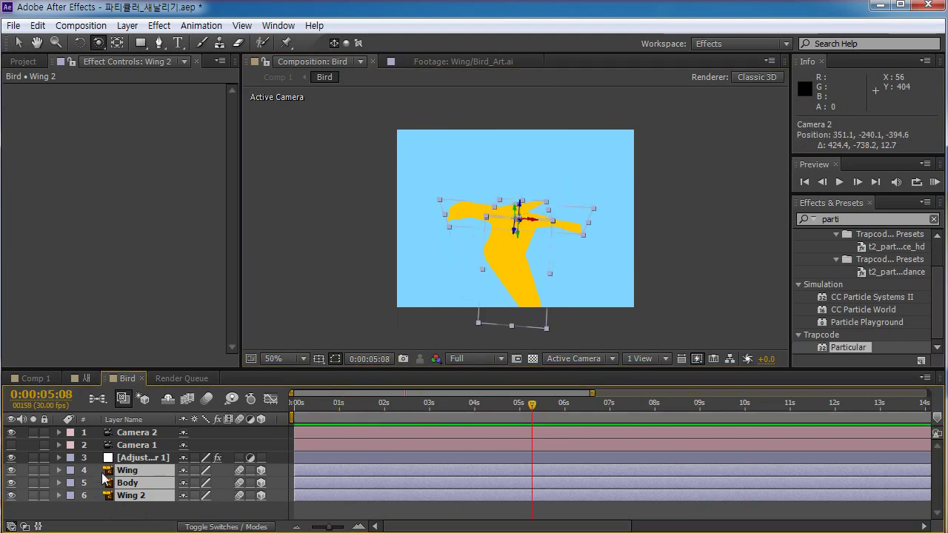
Delete Camera 2 from the Bird composition and scrub through the wing positions in the 새 composition.
left_click(137, 433)
key("Delete")
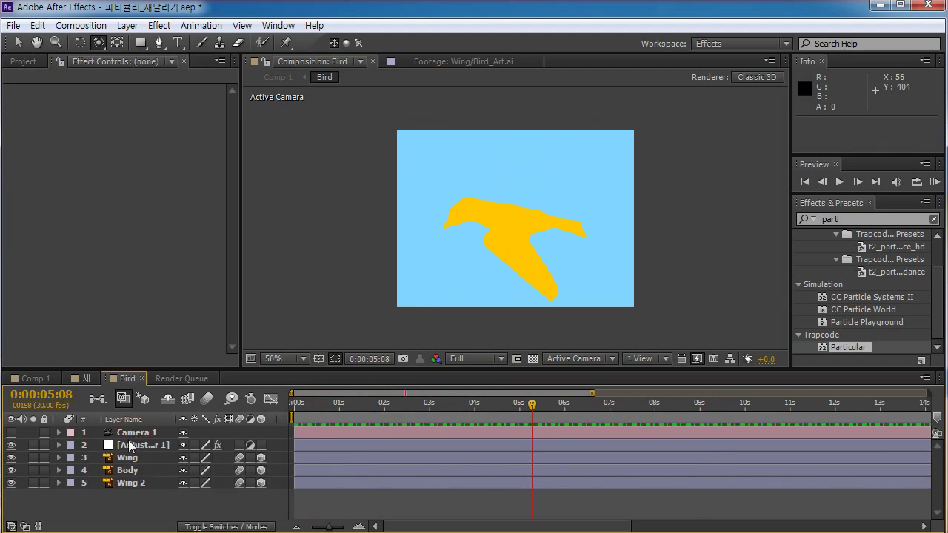
left_click(74, 377)
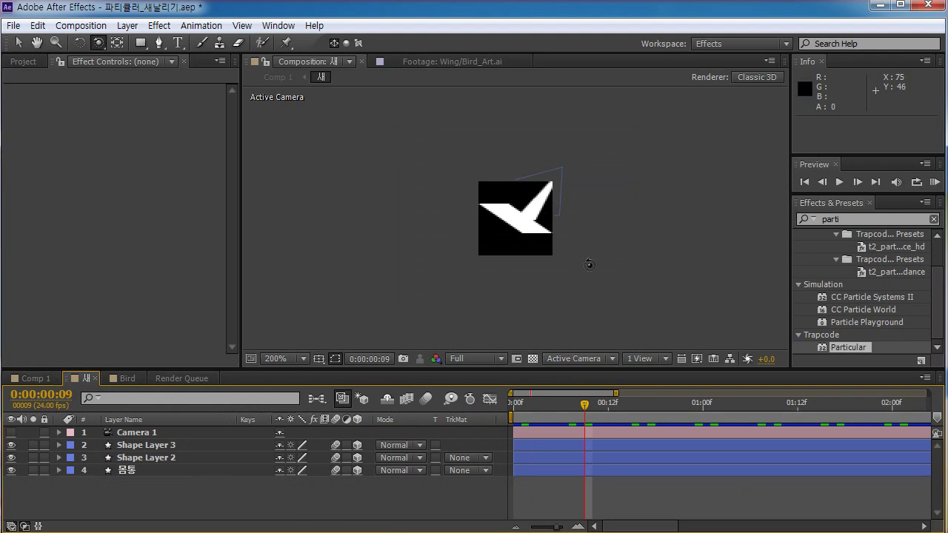
left_click_drag(546, 405, 624, 406)
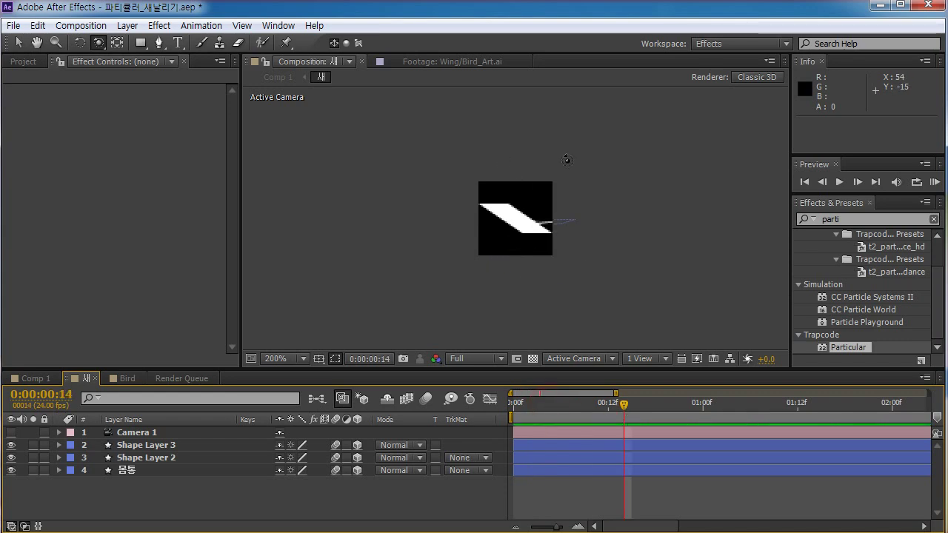
key("v")
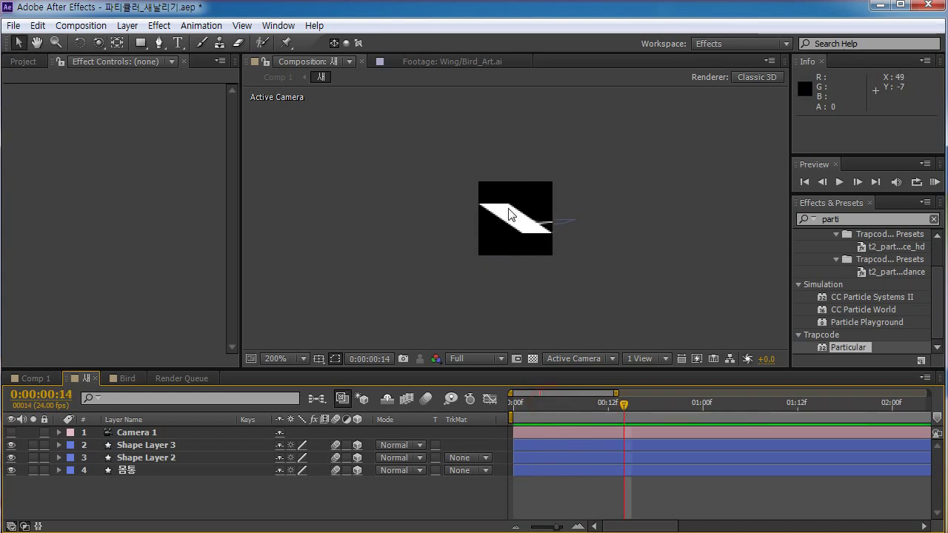
Create a new composition named Comp 2 with the NTSC DV preset and a duration of 0;00;10;00.
left_click(13, 25)
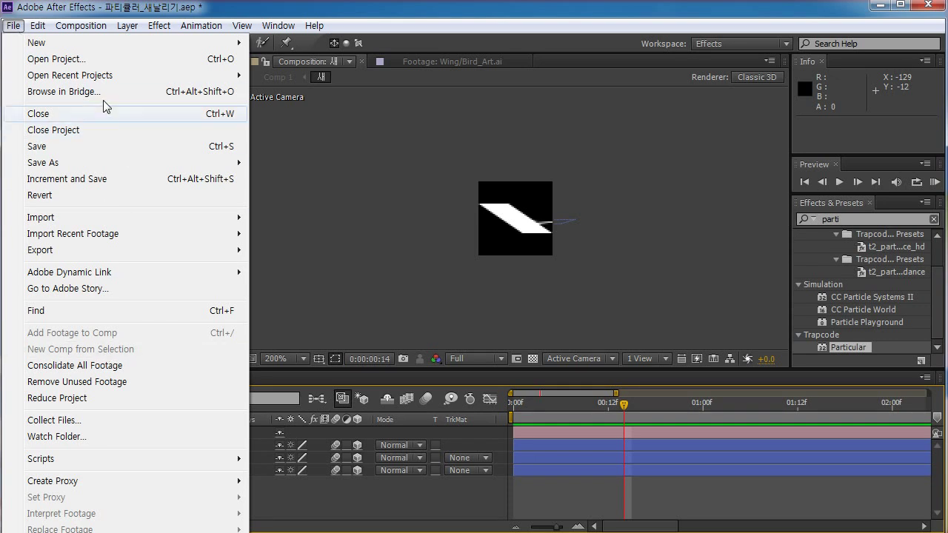
mouse_move(80, 26)
left_click(89, 44)
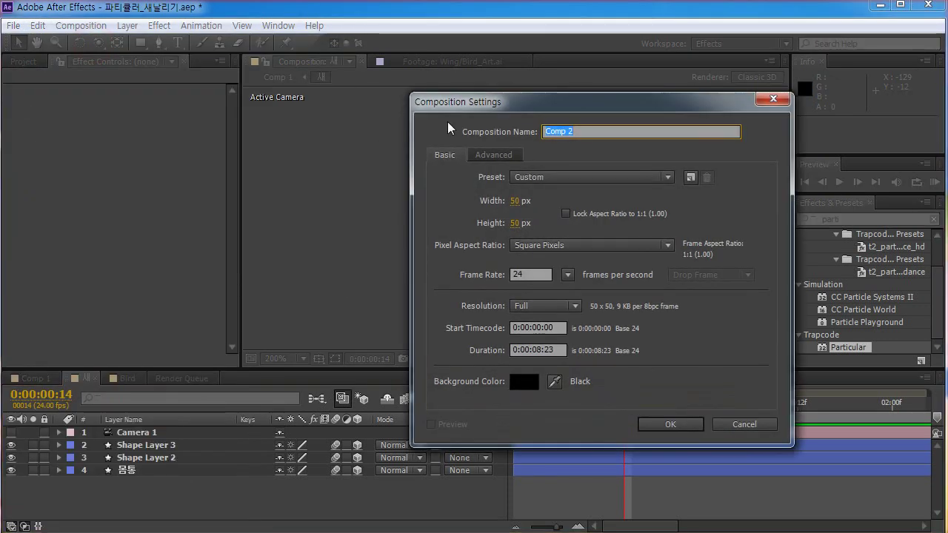
left_click_drag(524, 106, 384, 106)
left_click(414, 177)
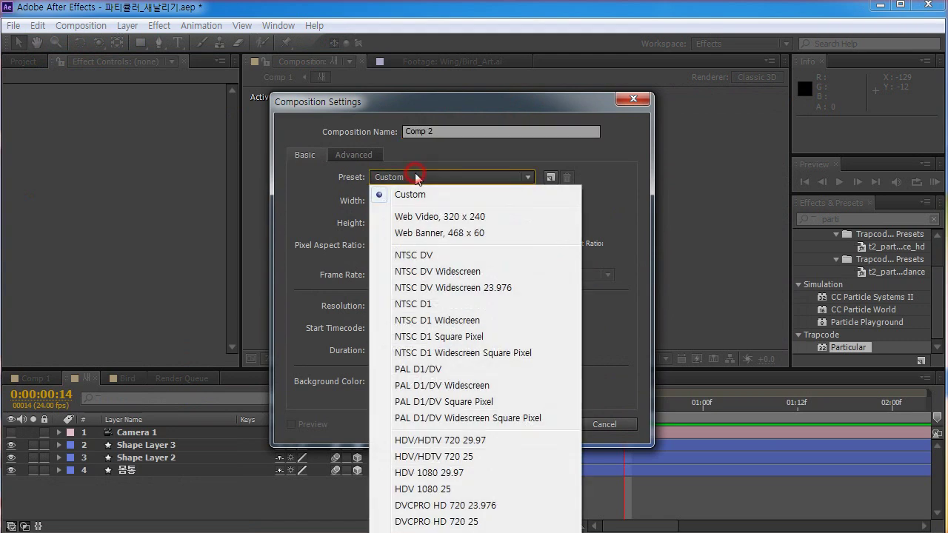
left_click(426, 258)
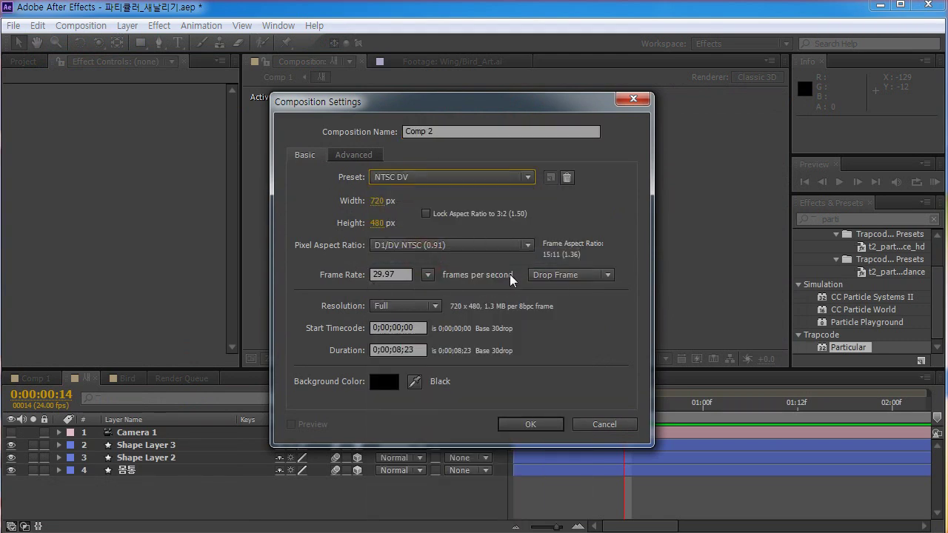
left_click(415, 351)
type("1000")
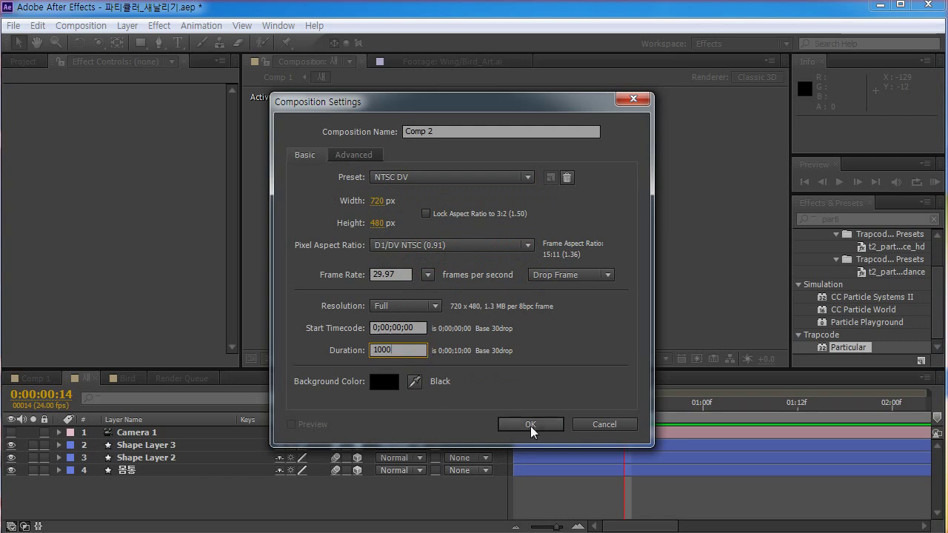
left_click(530, 425)
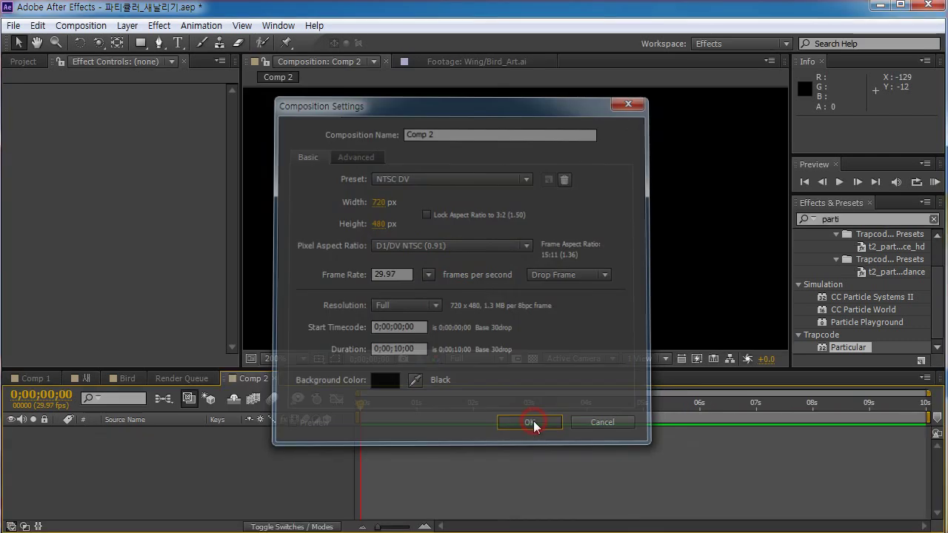
Add a black solid named "particular" to Comp 2 at the composition's size.
left_click(284, 354)
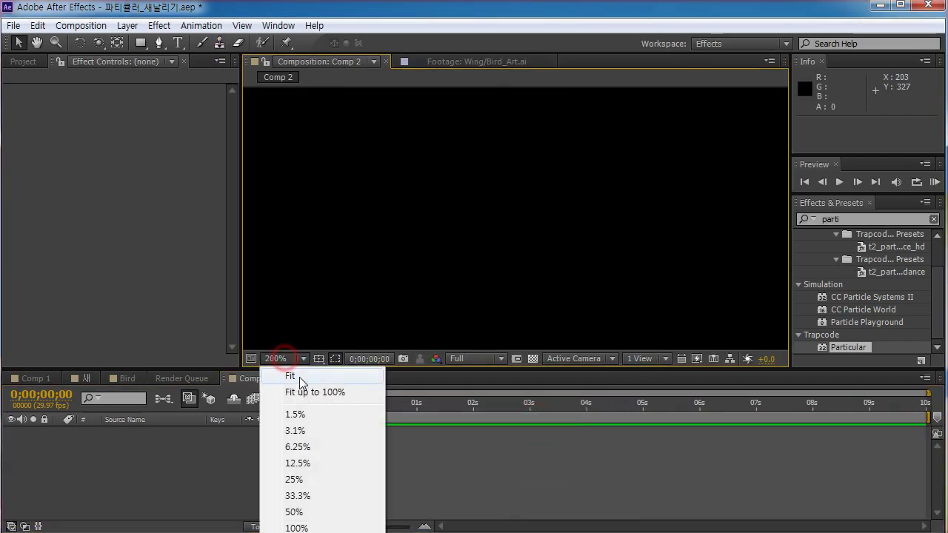
left_click(300, 374)
left_click(127, 26)
mouse_move(146, 43)
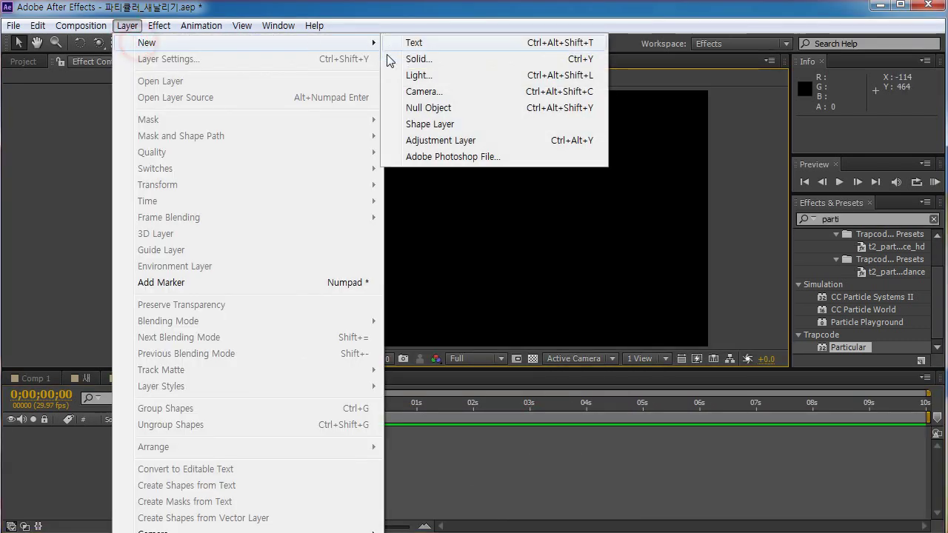
left_click(422, 58)
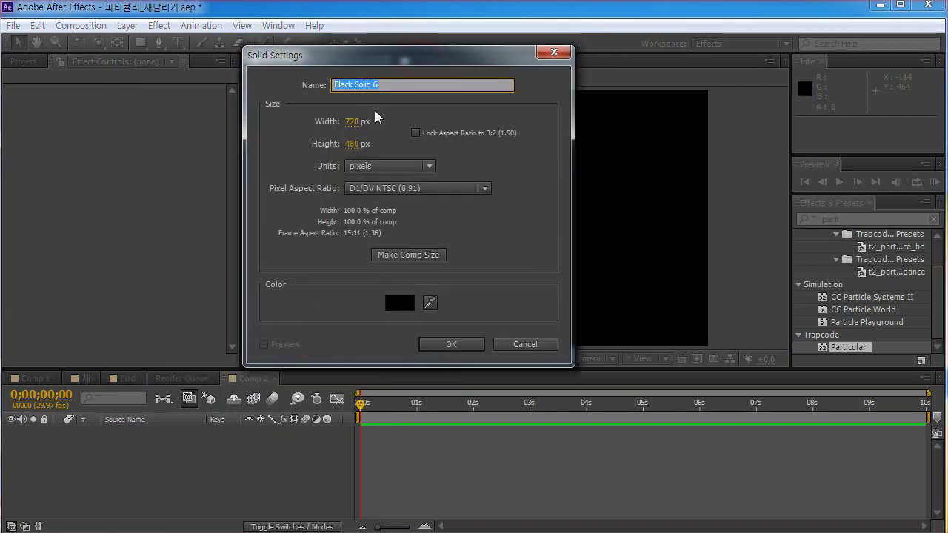
left_click(400, 256)
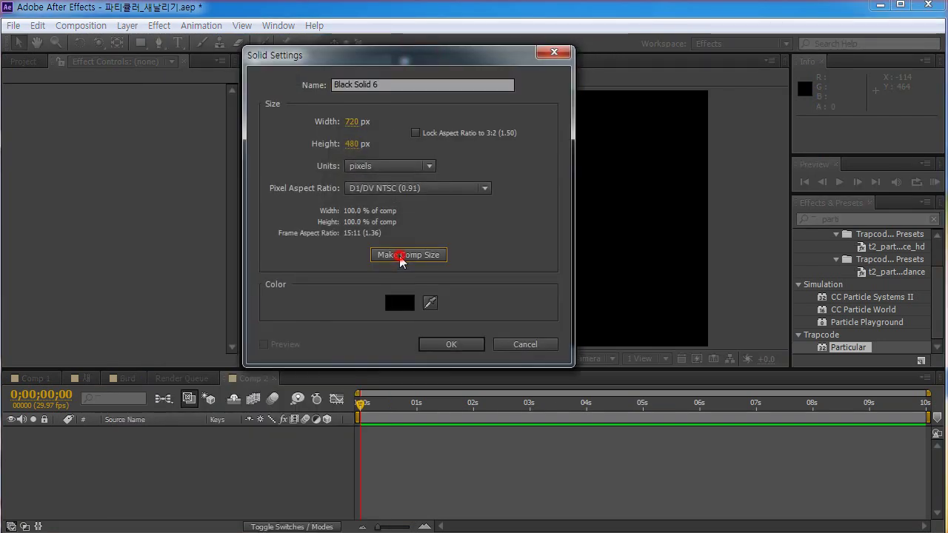
left_click(401, 87)
type("particular")
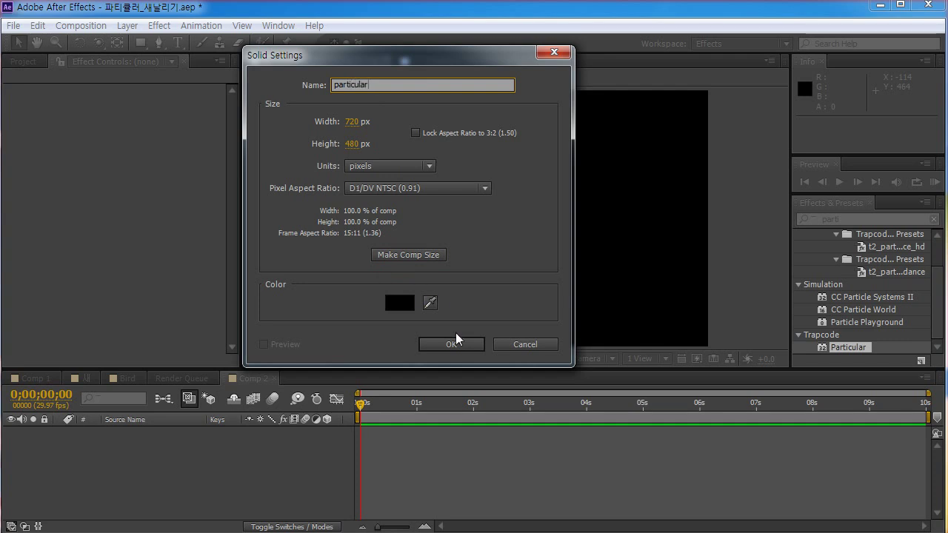
left_click(456, 341)
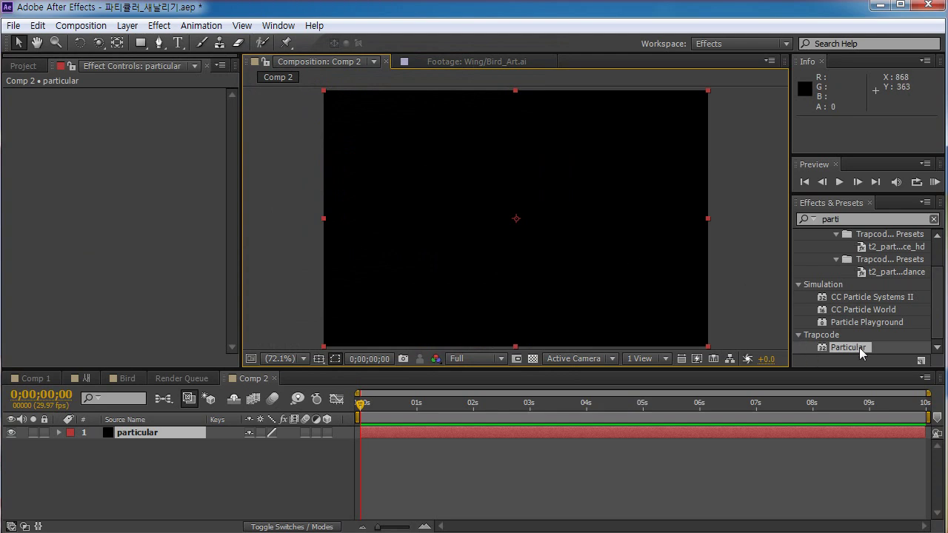
Apply the Trapcode Particular effect to the particular solid and scrub through the default particle emission.
left_click_drag(861, 352, 211, 449)
left_click_drag(163, 438, 163, 439)
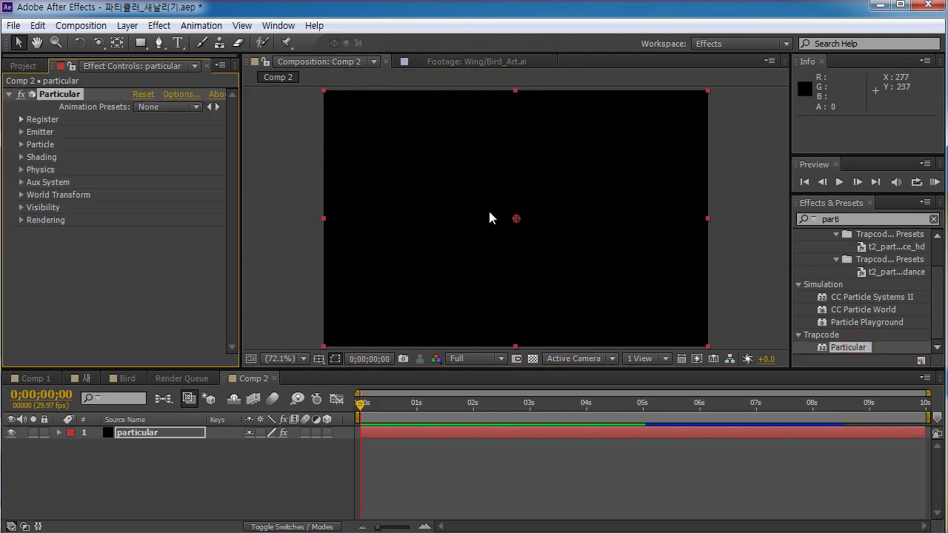
left_click(377, 403)
left_click_drag(377, 404, 483, 404)
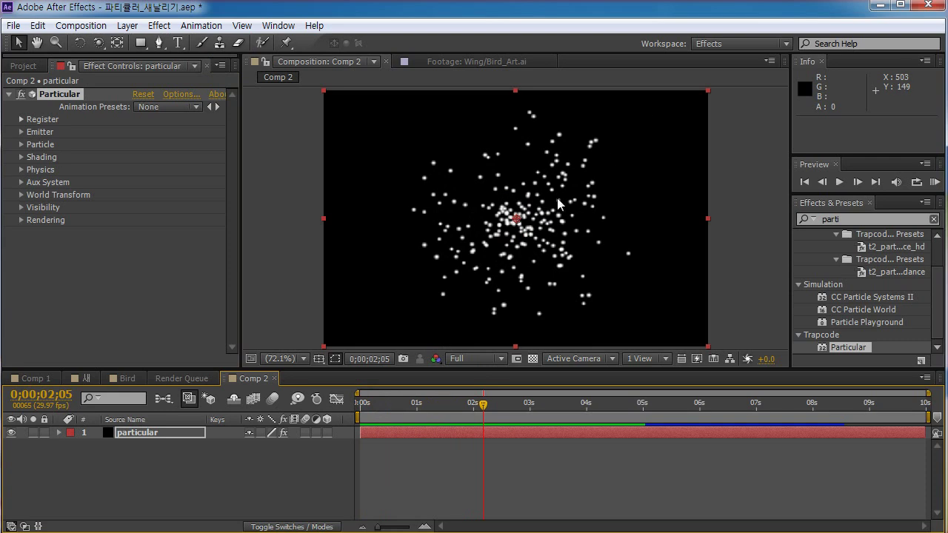
left_click_drag(483, 404, 546, 405)
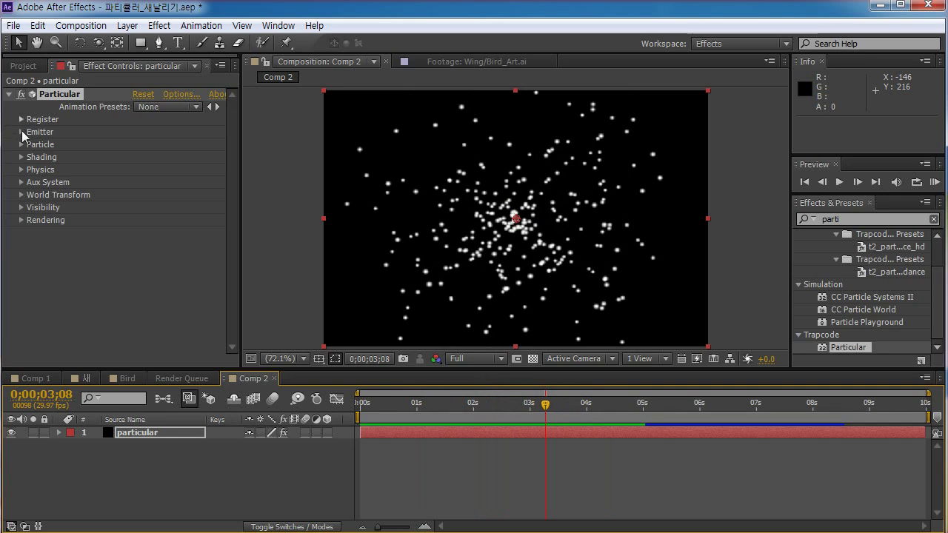
Enable keyframing for Particular's emitter Position XY and place its first keyframe at 0;00;00;00.
left_click(21, 132)
scroll(22, 134, "down", 2)
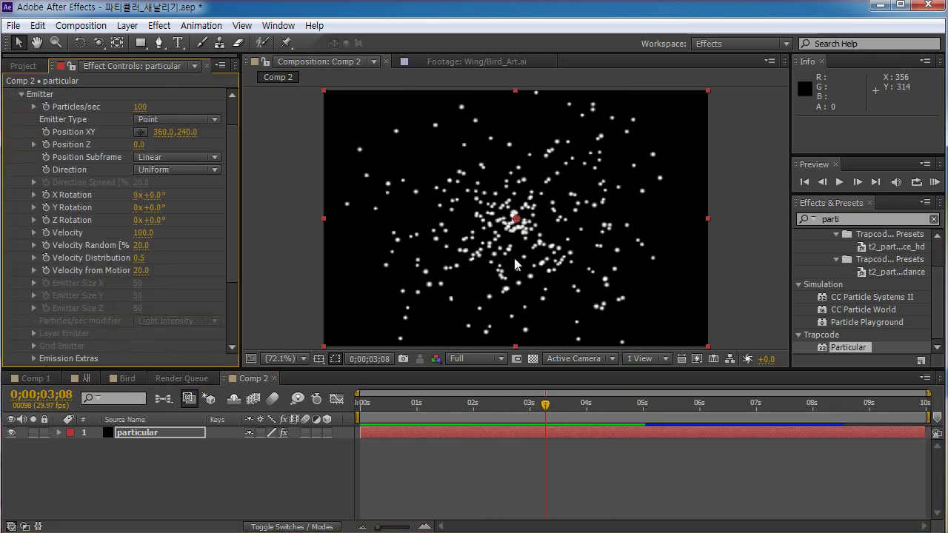
left_click_drag(439, 411, 406, 413)
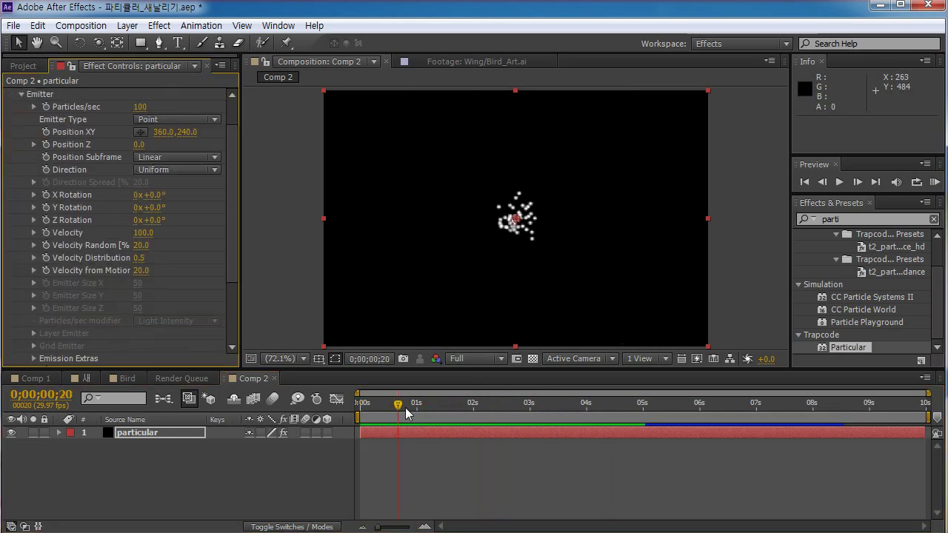
key("space")
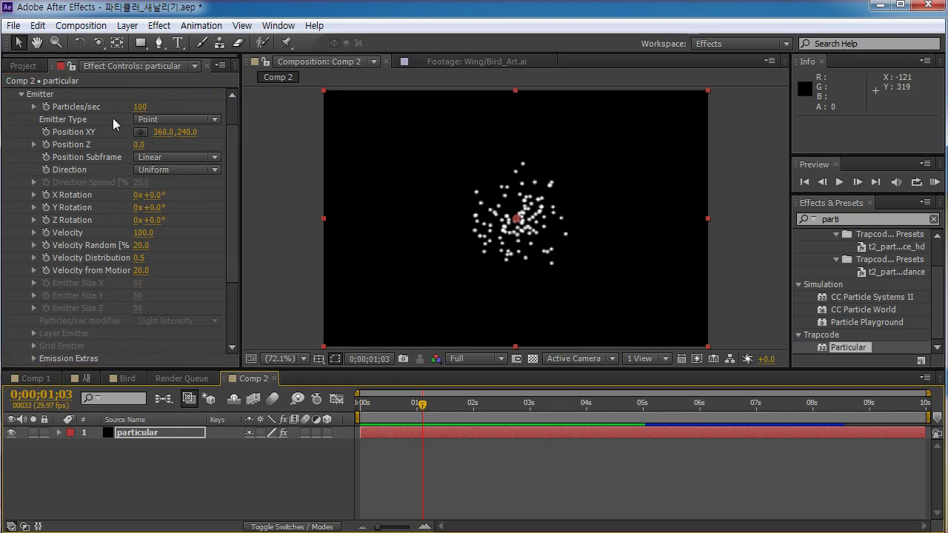
left_click(46, 131)
key("u")
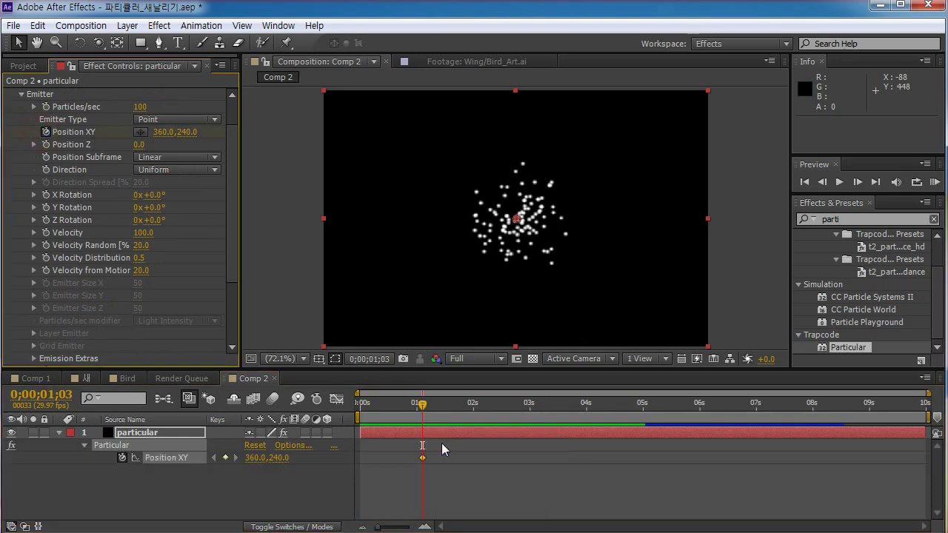
left_click_drag(422, 457, 362, 468)
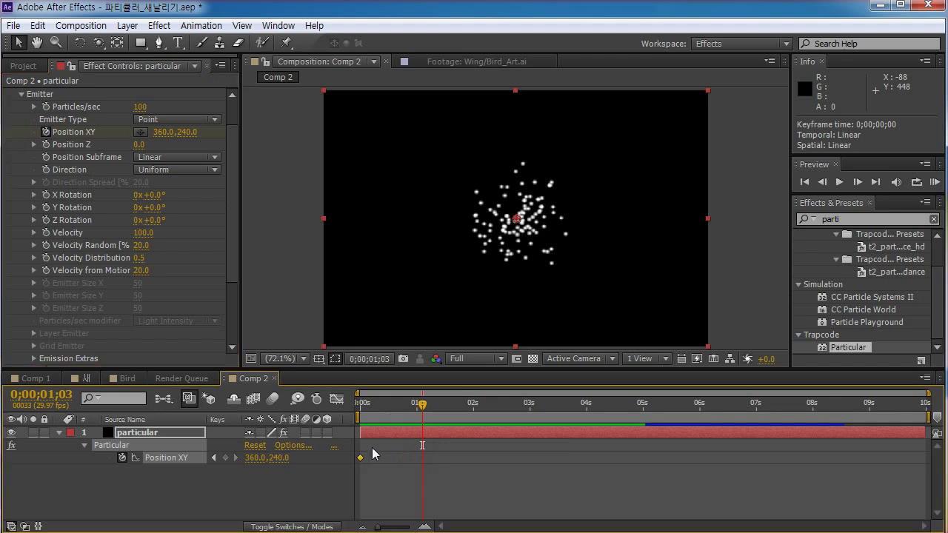
Animate the emitter horizontally across the frame, with Position XY about -40.2,240.0 at the start and about 756.1,235.8 at 1 second.
left_click_drag(391, 406, 361, 406)
left_click(139, 132)
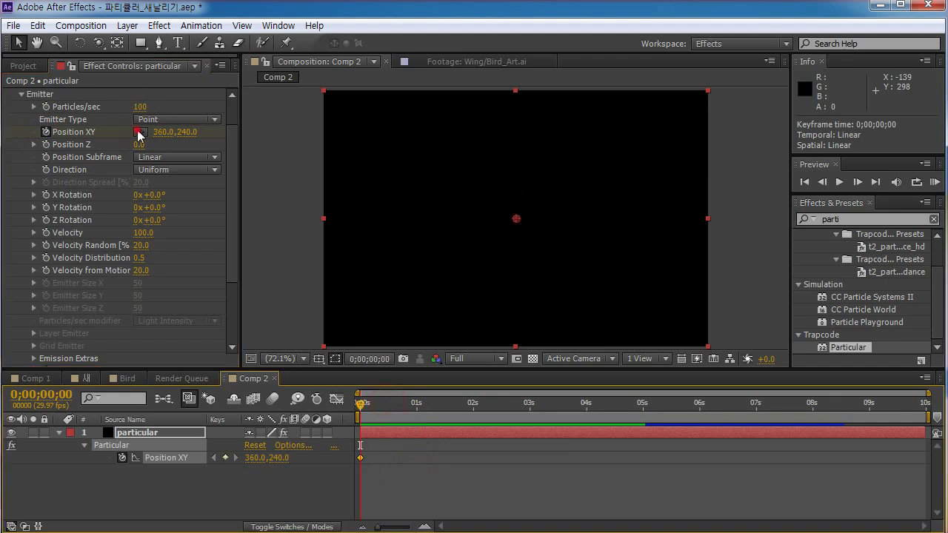
left_click(303, 218)
left_click_drag(363, 409, 417, 404)
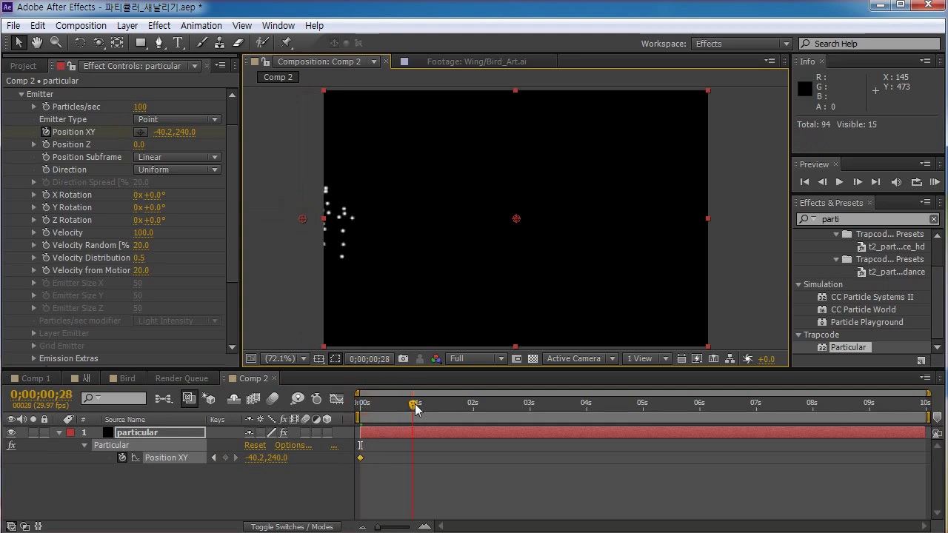
left_click_drag(302, 222, 724, 215)
Preview the moving emitter's particle trail and limit the work area to the range from 0;00;00;00 to 0;00;01;14.
key("Home")
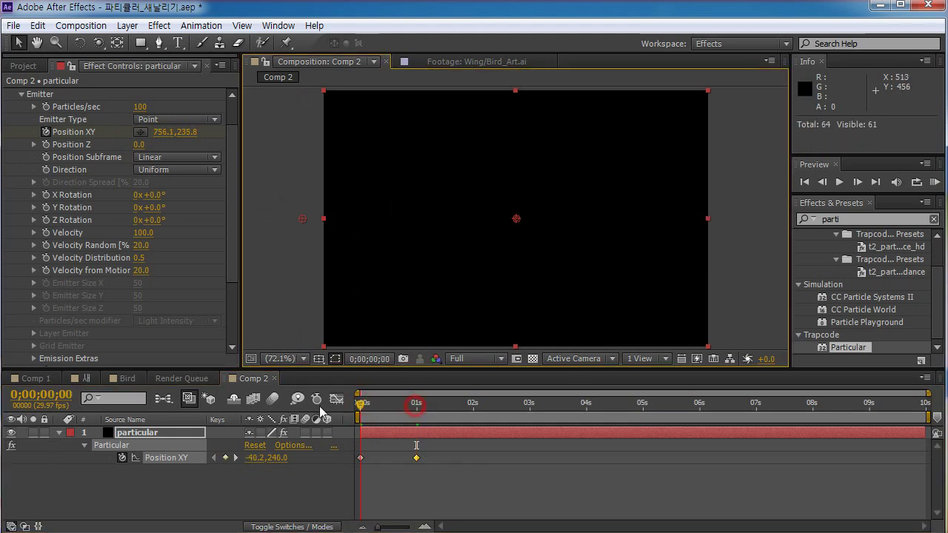
key("KP_0")
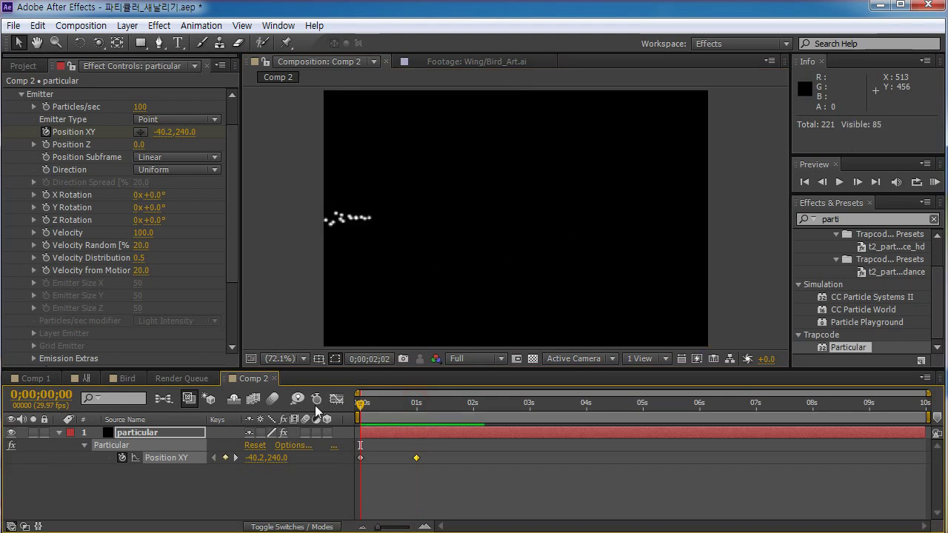
left_click_drag(430, 406, 388, 412)
key("n")
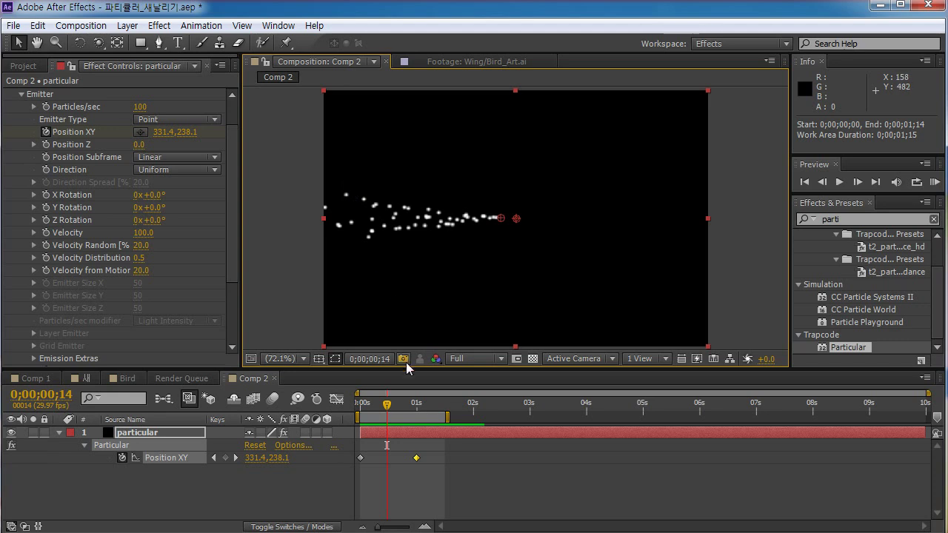
left_click_drag(389, 405, 398, 404)
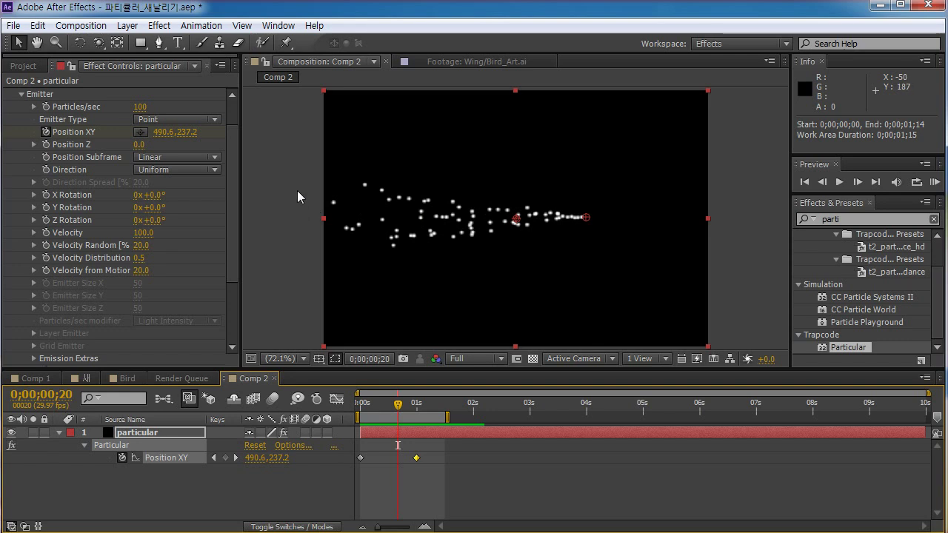
left_click_drag(398, 404, 355, 418)
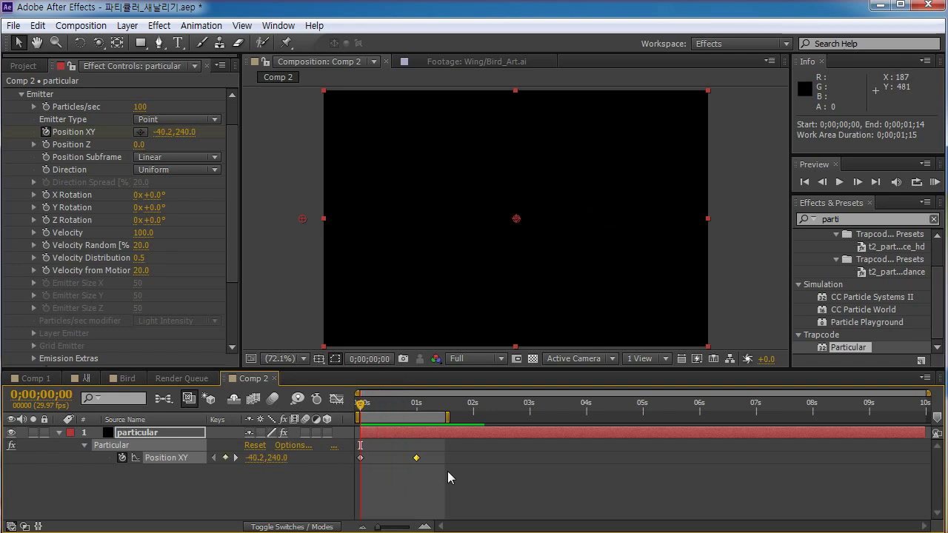
Delete the emitter's Position XY keyframes and reset the Particular effect to its defaults.
left_click_drag(447, 474, 341, 451)
left_click_drag(362, 405, 395, 405)
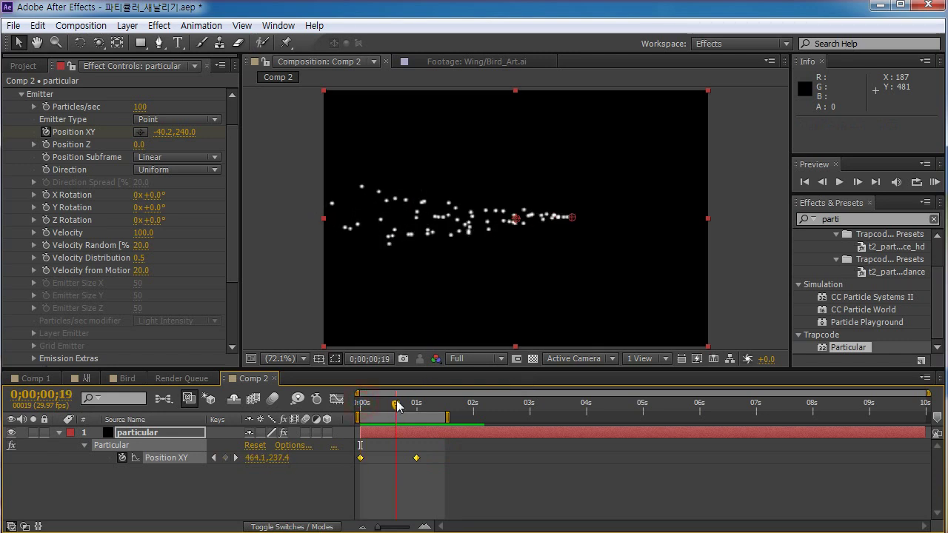
left_click_drag(452, 456, 368, 460)
key("Delete")
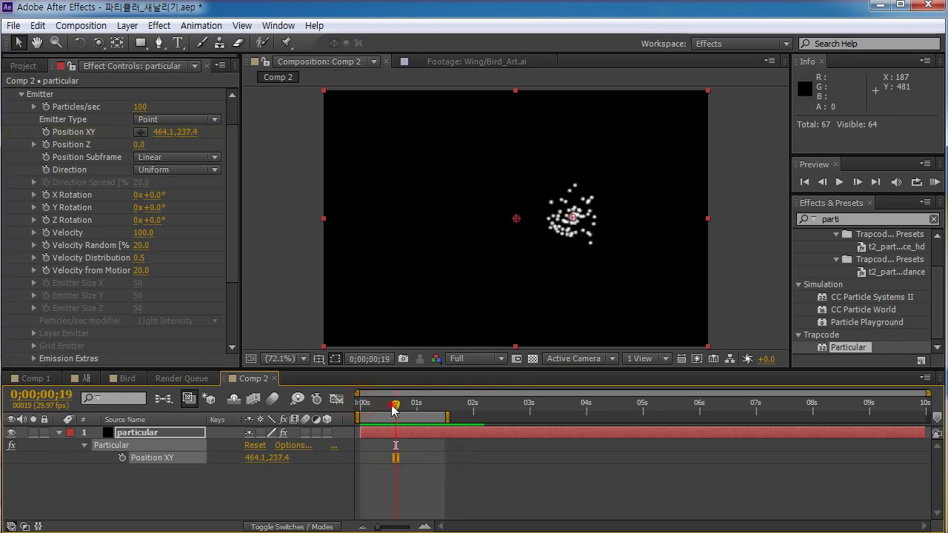
key("Home")
left_click_drag(235, 138, 237, 102)
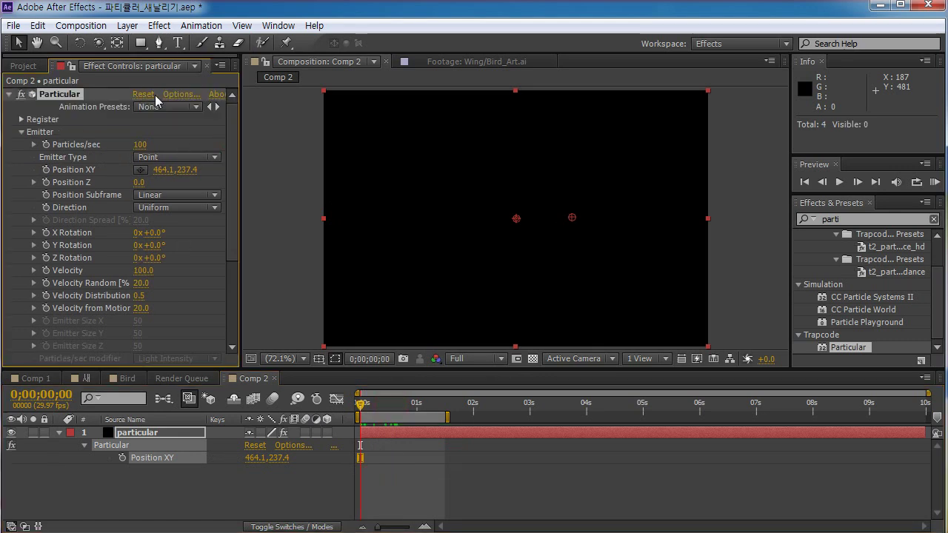
left_click(143, 94)
Collapse Particular's Emitter group, reveal the Air settings under Physics and move to 0;00;00;23.
left_click(19, 134)
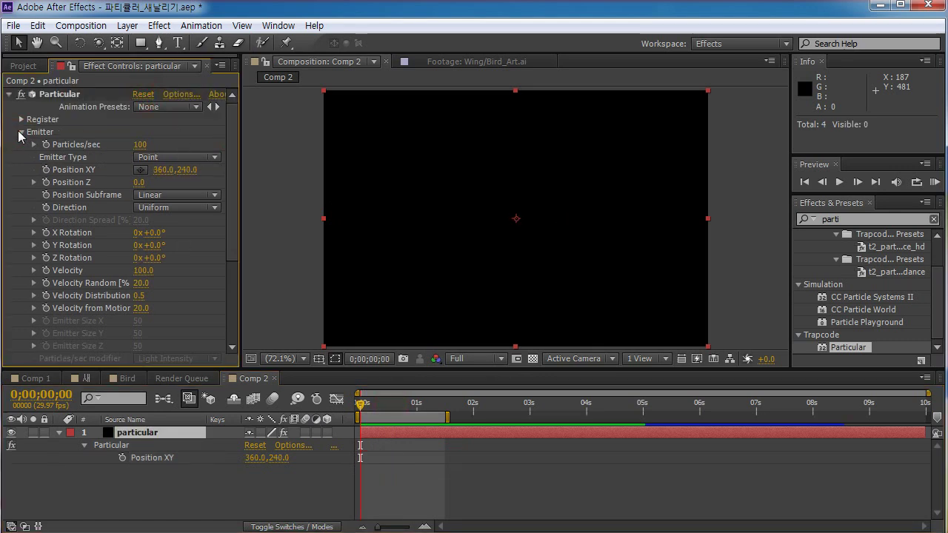
left_click(21, 132)
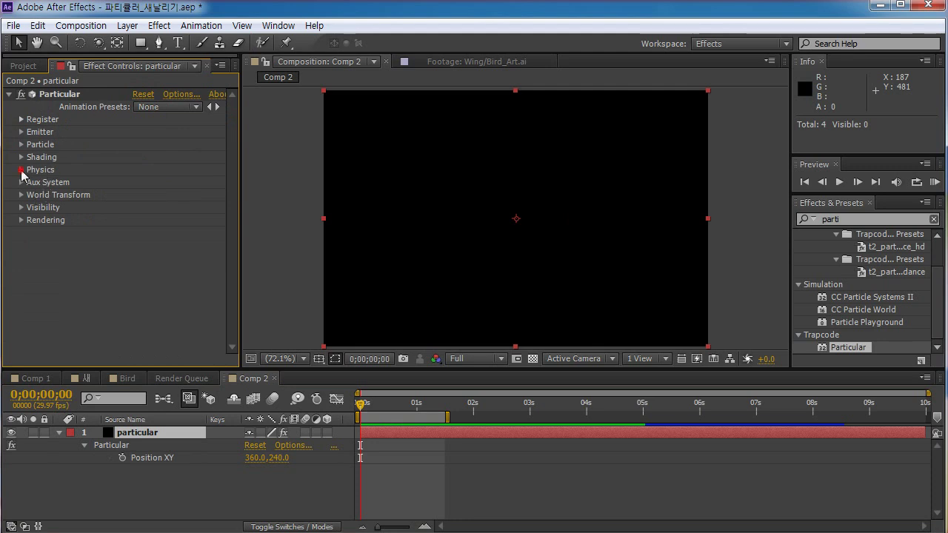
left_click(21, 170)
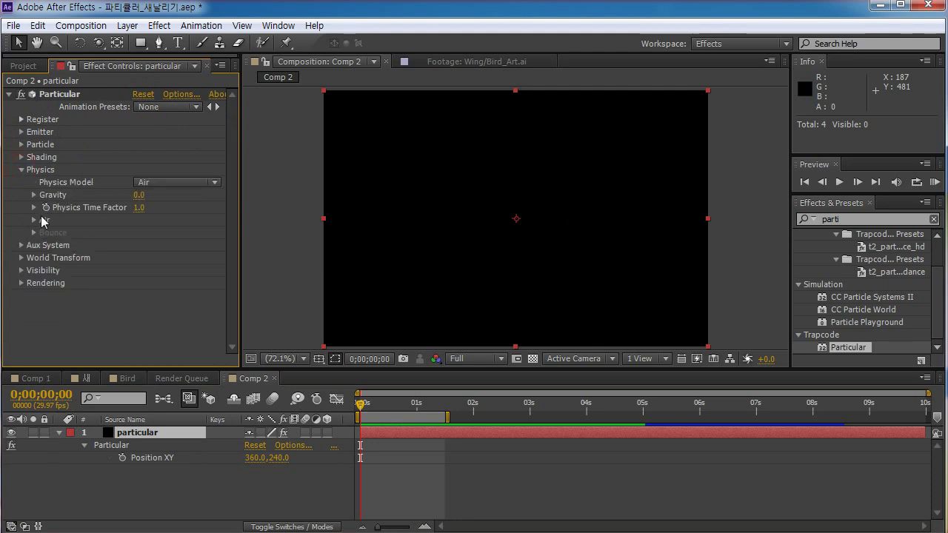
left_click(34, 220)
left_click_drag(232, 205, 232, 222)
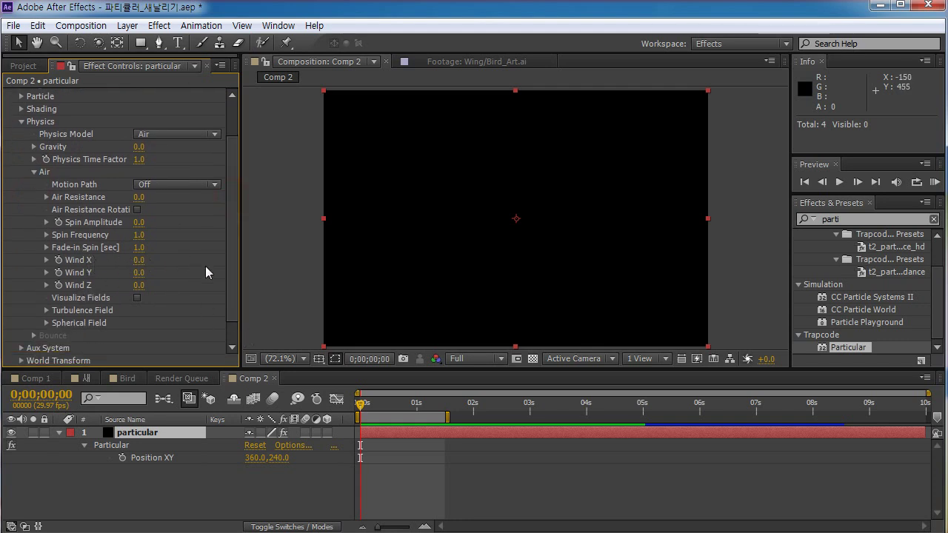
left_click_drag(364, 406, 404, 406)
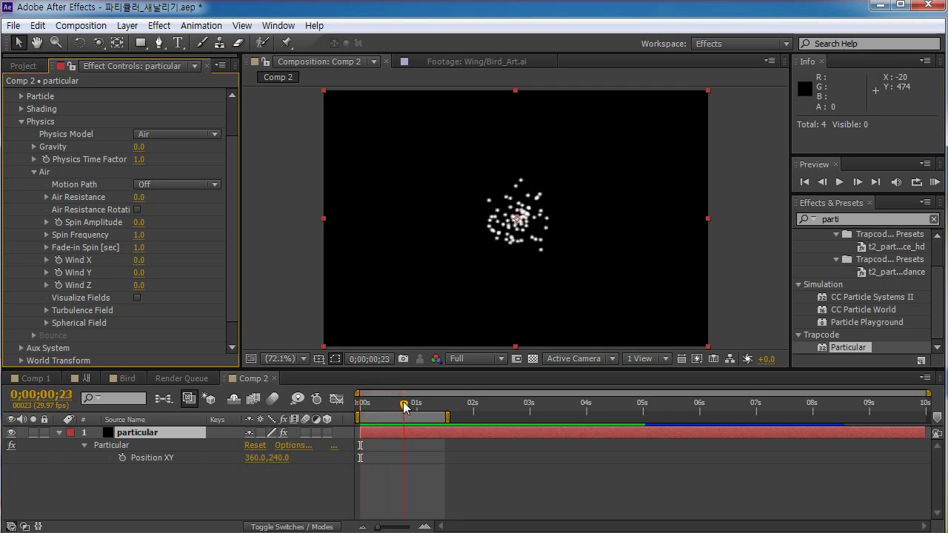
Set Particular's Wind X to 338, and try a Wind Y change before undoing it.
left_click_drag(138, 266, 319, 255)
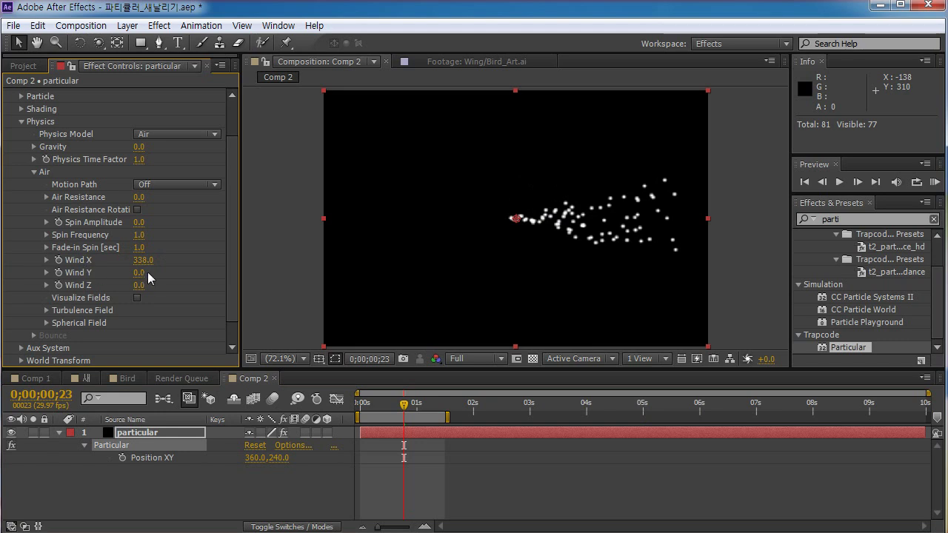
left_click_drag(142, 273, 104, 274)
key("ctrl+z")
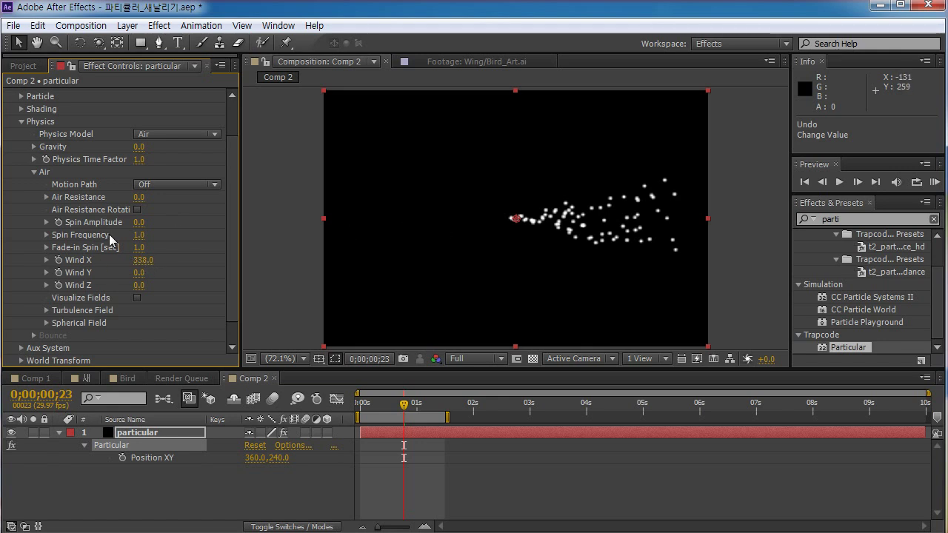
Reverse the wind by setting Wind X to -338 and preview the particle motion.
left_click(140, 260)
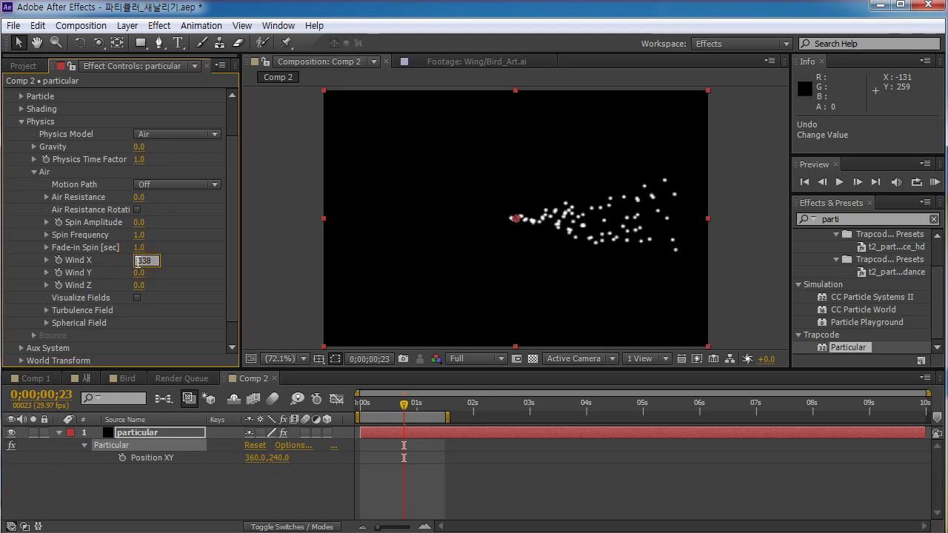
key("Return")
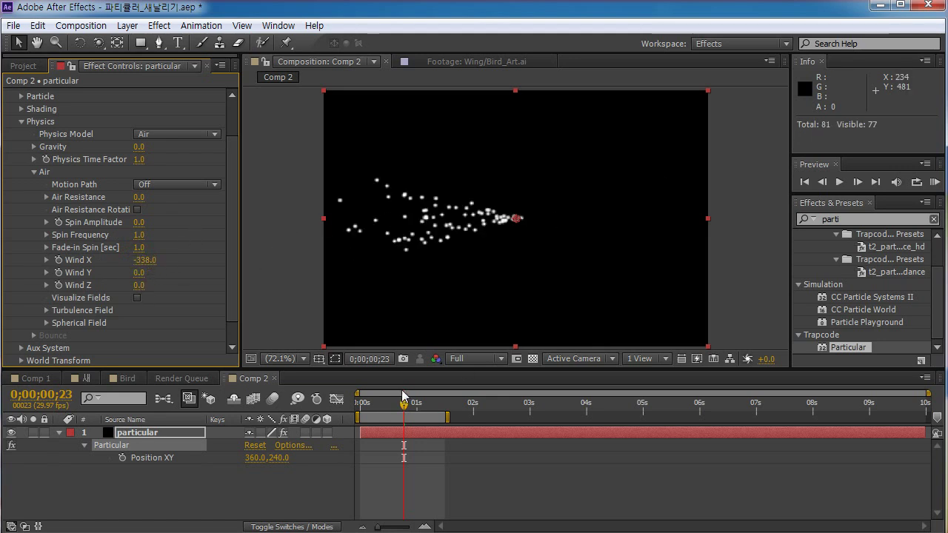
key("KP_0")
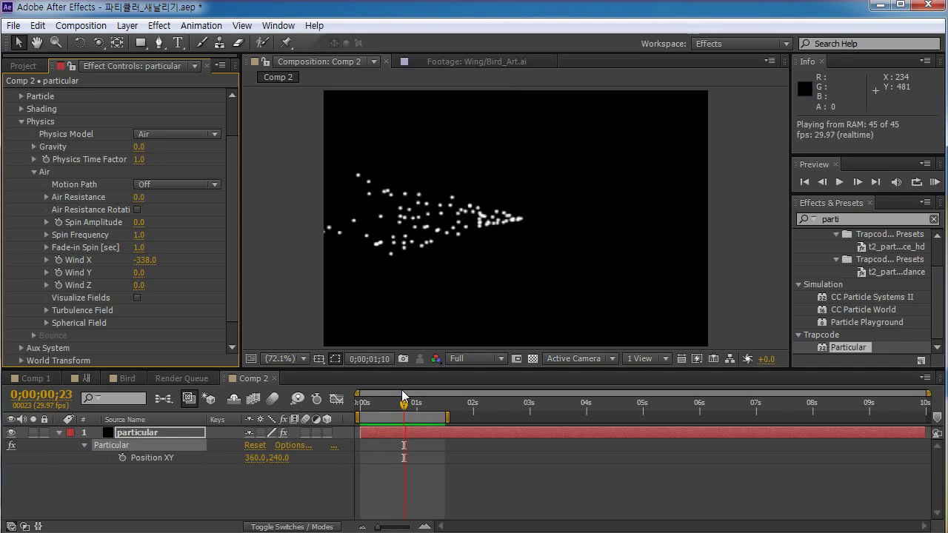
left_click(401, 390)
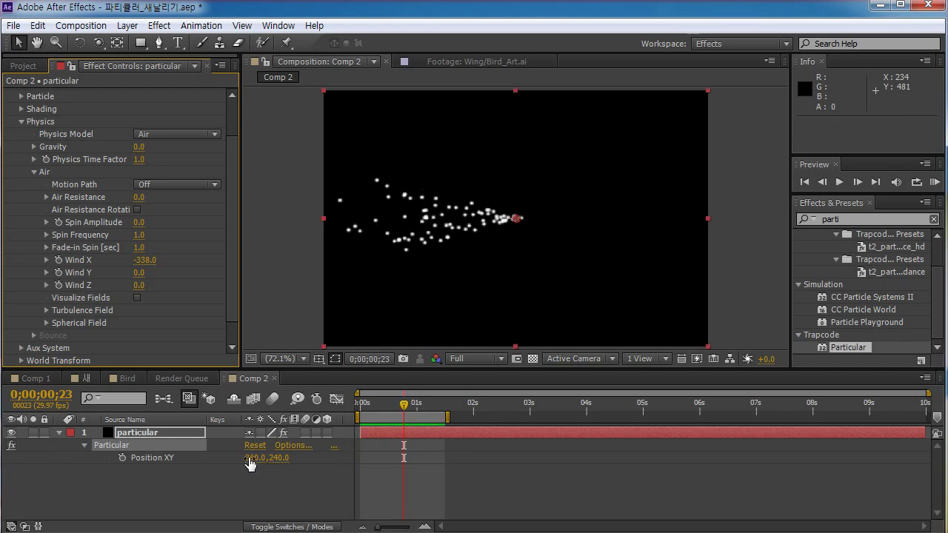
Add a two-node camera named Camera 1 with the 35mm preset to Comp 2.
key("ctrl+alt+shift+c")
left_click(511, 190)
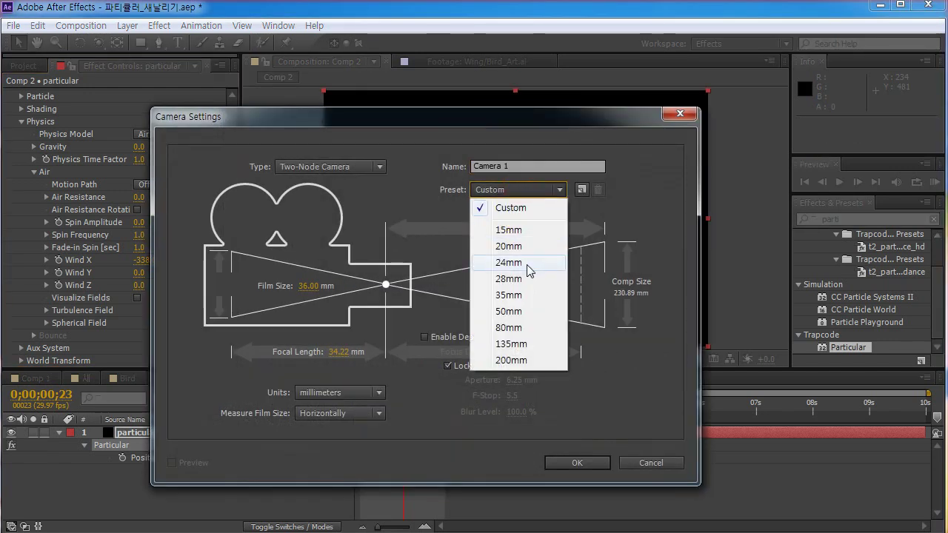
left_click(492, 297)
left_click(568, 463)
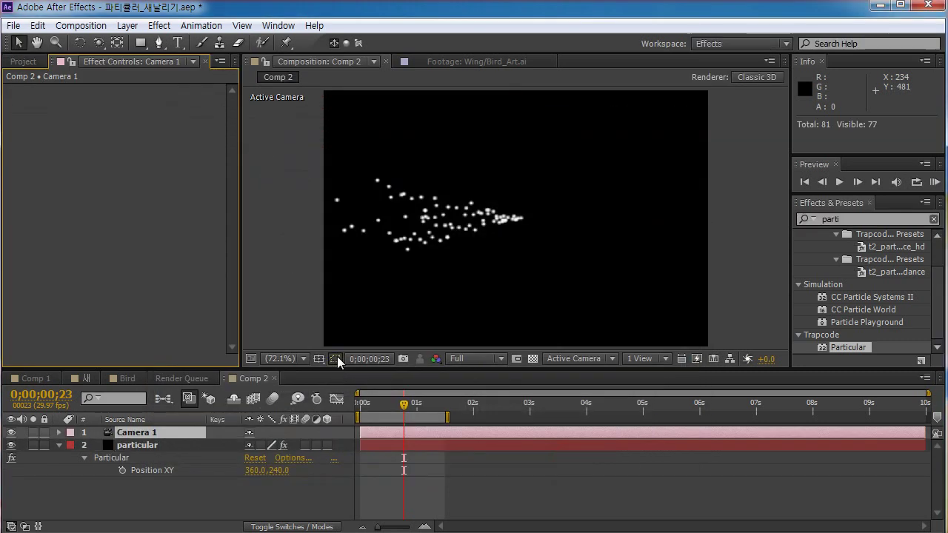
Select the particular layer again and set its Wind X to 300.
left_click(157, 446)
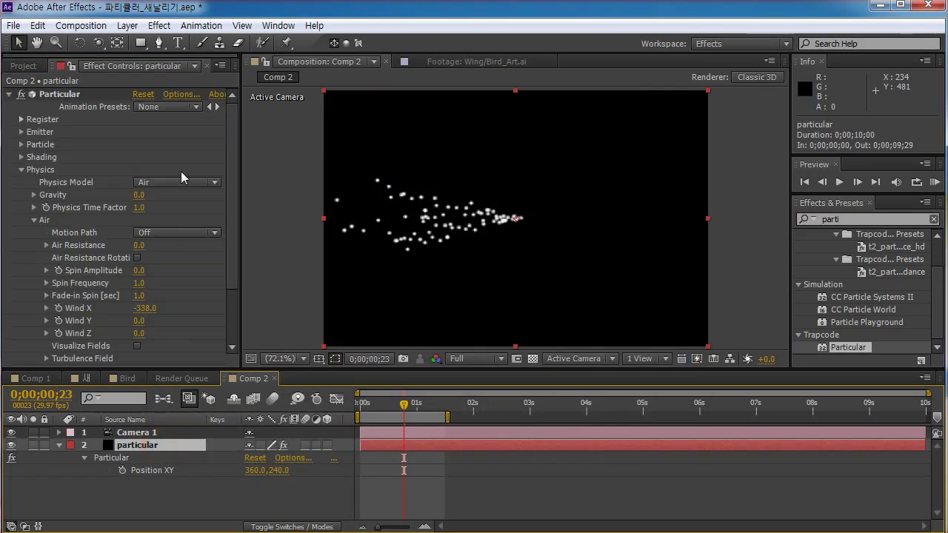
left_click_drag(232, 256, 232, 281)
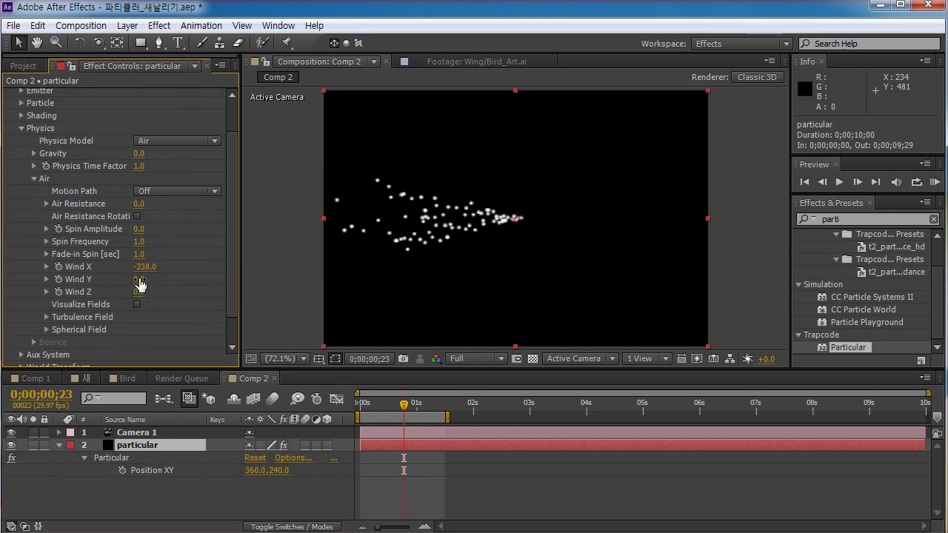
left_click(147, 268)
type("300")
key("Return")
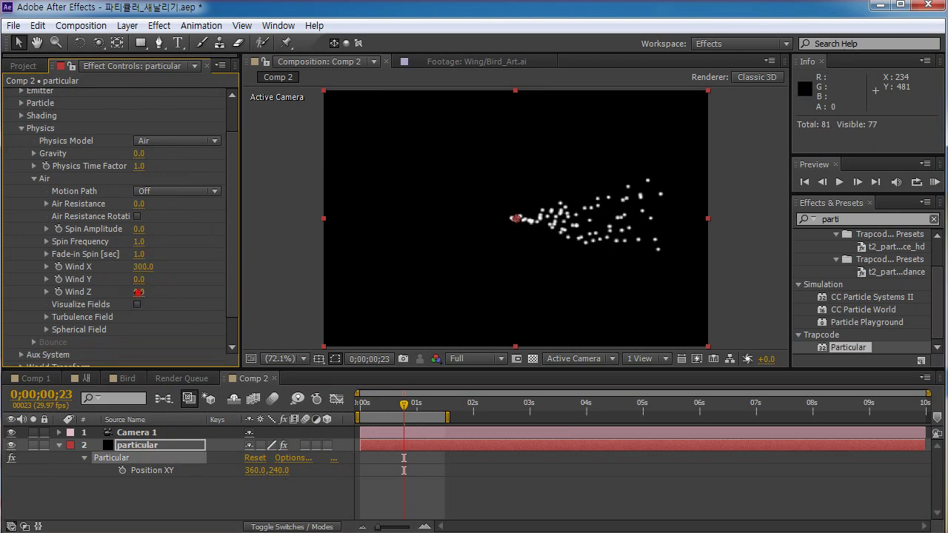
Raise Particular's Wind Z to about 563 and scrub to 0;00;00;24 to check the particles' depth.
left_click(168, 293)
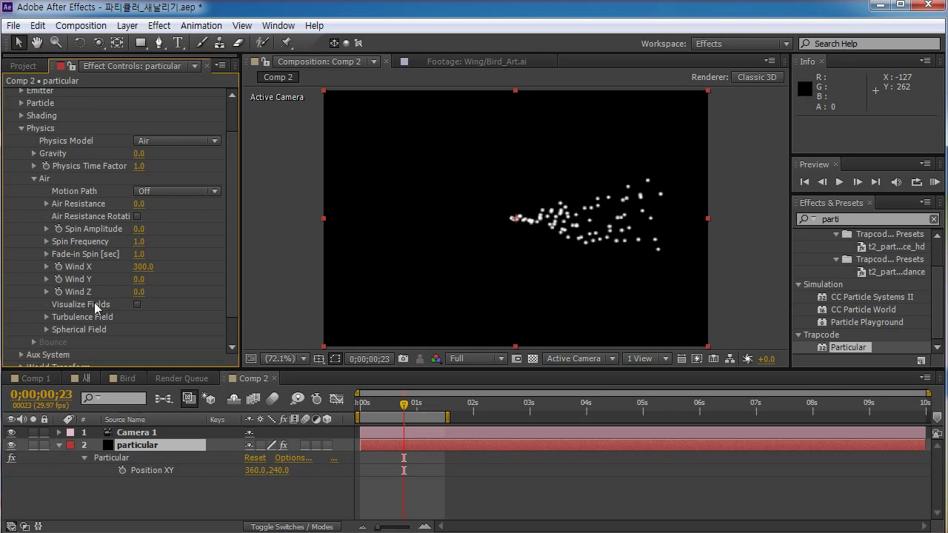
left_click_drag(143, 299, 363, 318)
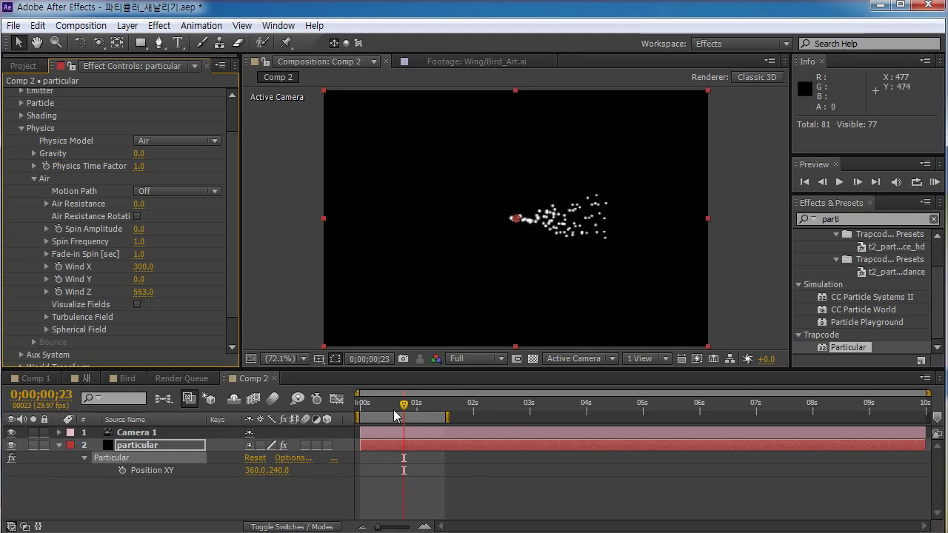
mouse_move(402, 406)
left_mouse_down()
mouse_move(369, 406)
mouse_move(405, 406)
left_mouse_up()
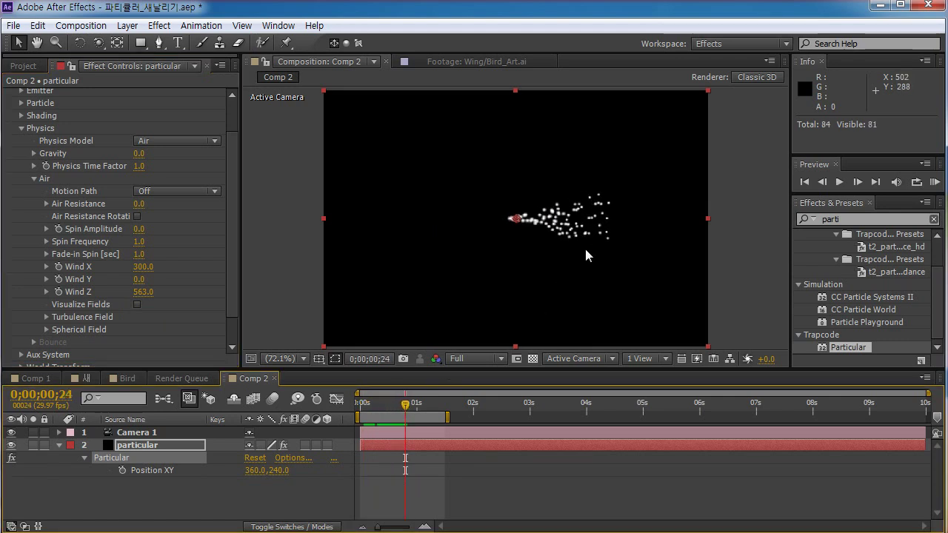
Switch the composition to the Top view and preview how the particles travel in depth.
left_click(583, 362)
left_click(593, 452)
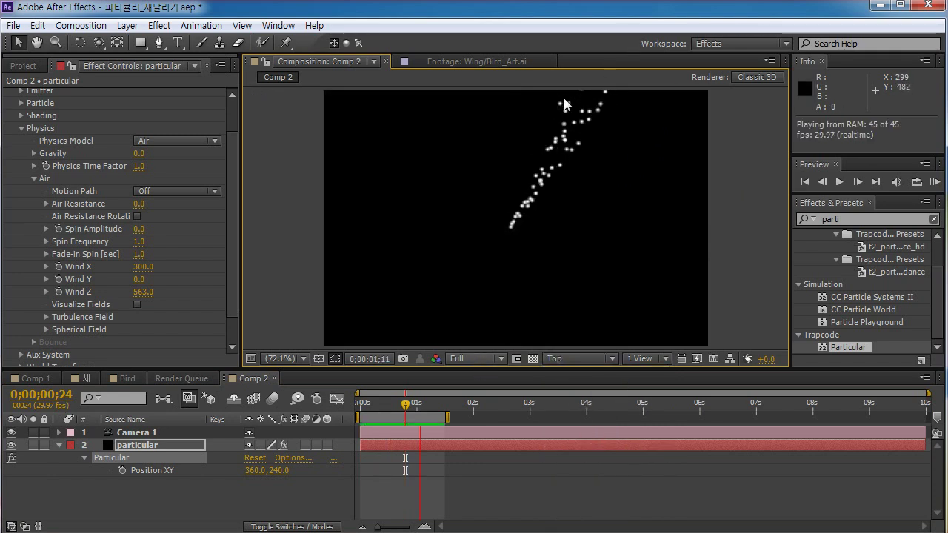
left_click(406, 405)
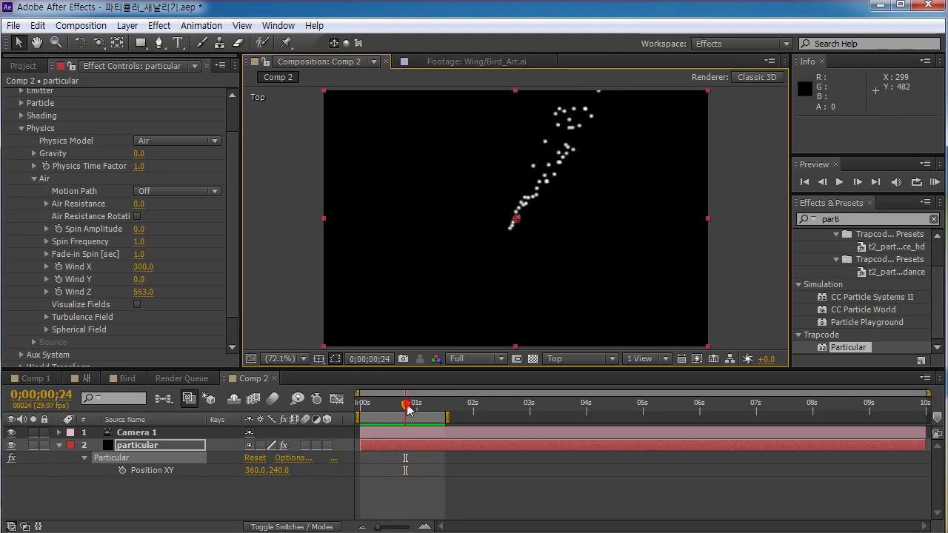
Increase Wind X to about 698 and preview the particles from the top.
left_click_drag(141, 266, 445, 260)
key("KP_0")
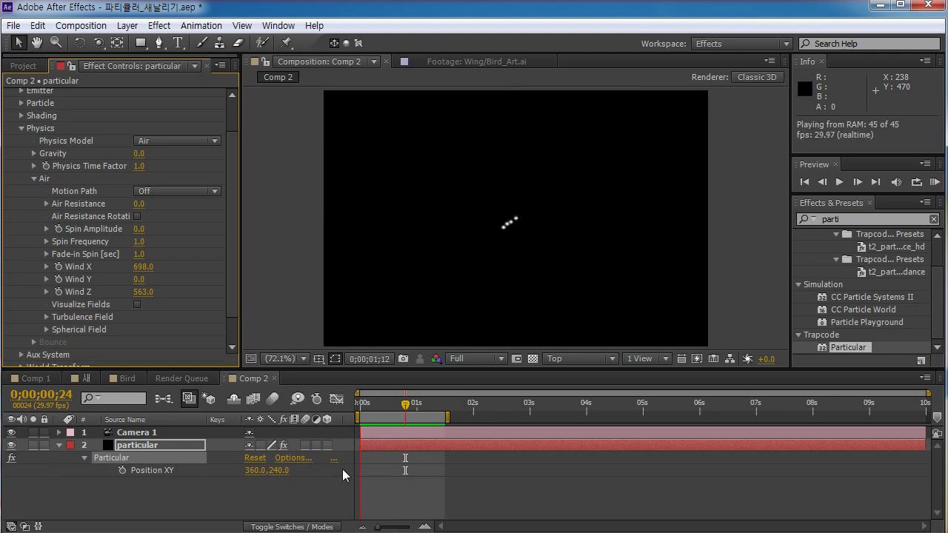
key("space")
Set Particular's Wind X to 100 and preview the resulting particle stream.
left_click(145, 267)
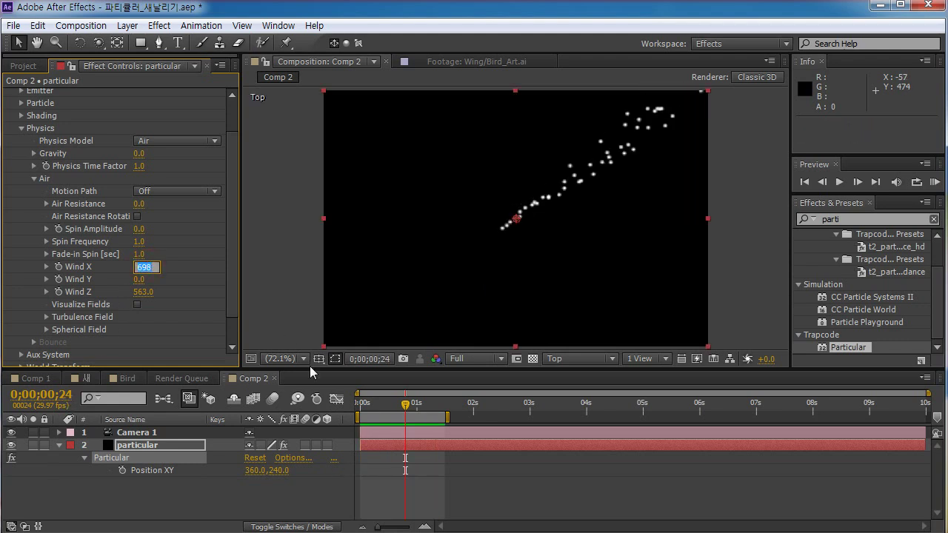
type("100")
key("Return")
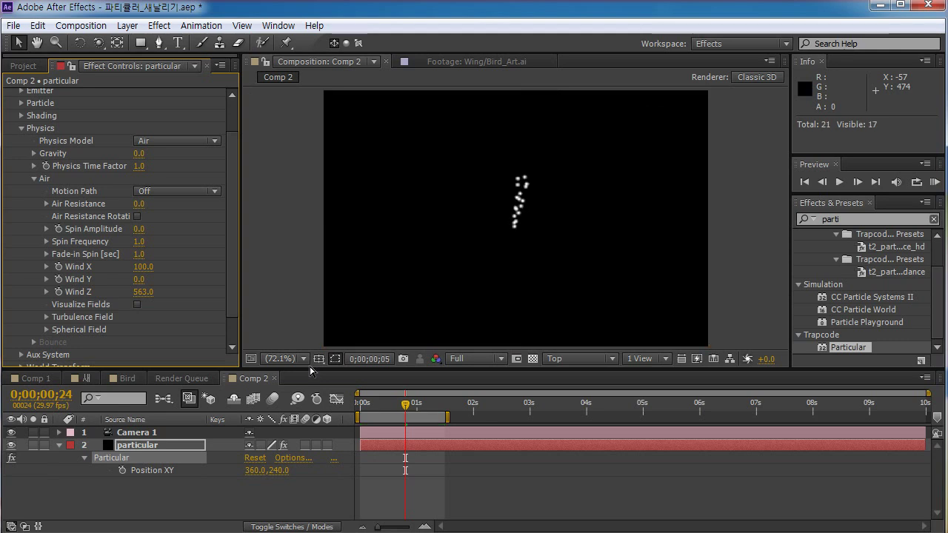
key("space")
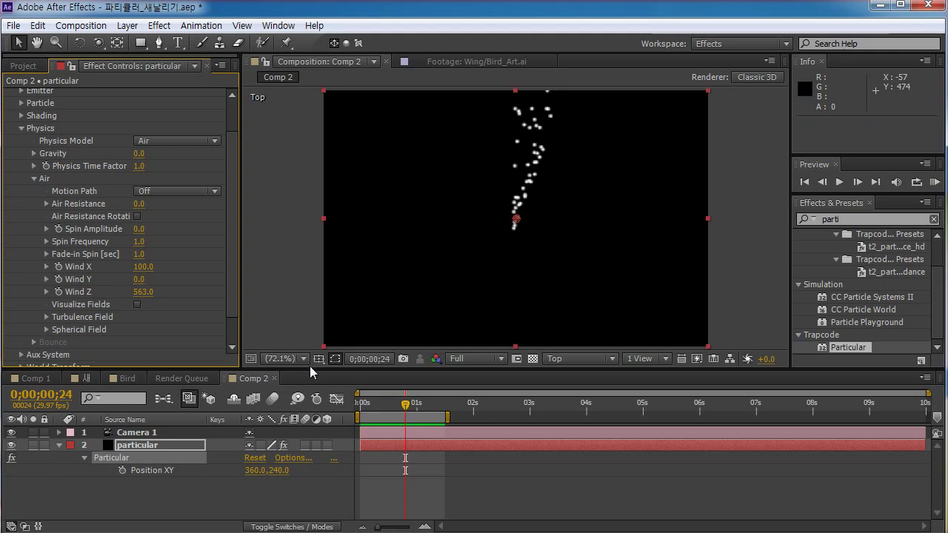
Set Particular's Wind Z to 0 and preview the particles with only the X wind.
left_click(144, 292)
type("0")
key("Return")
key("space")
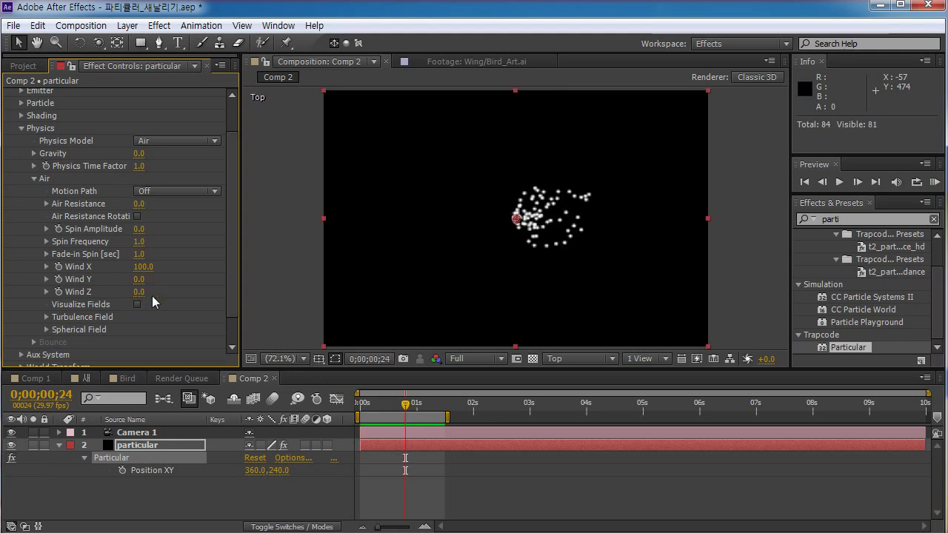
key("space")
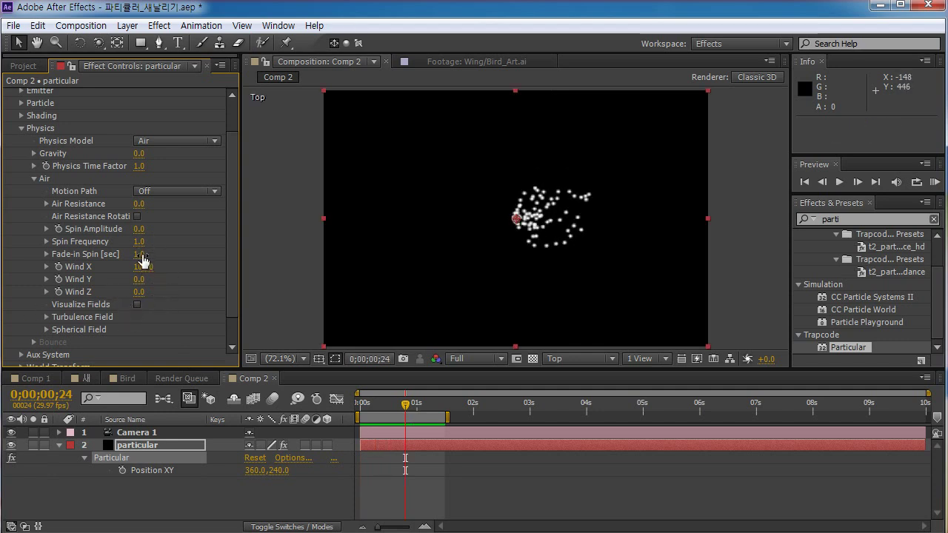
Set Particular's Wind X to 600 and preview the faster sideways stream.
left_click(142, 266)
type("600")
key("Return")
key("space")
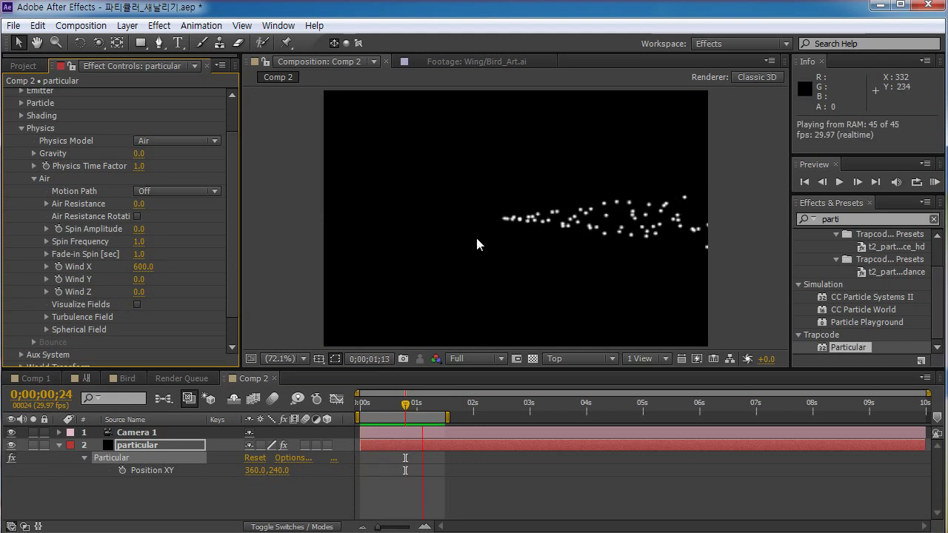
Set both Wind X and Wind Z to 300 and scrub the timeline to check the diagonal particle motion.
left_click(149, 264)
left_click(144, 266)
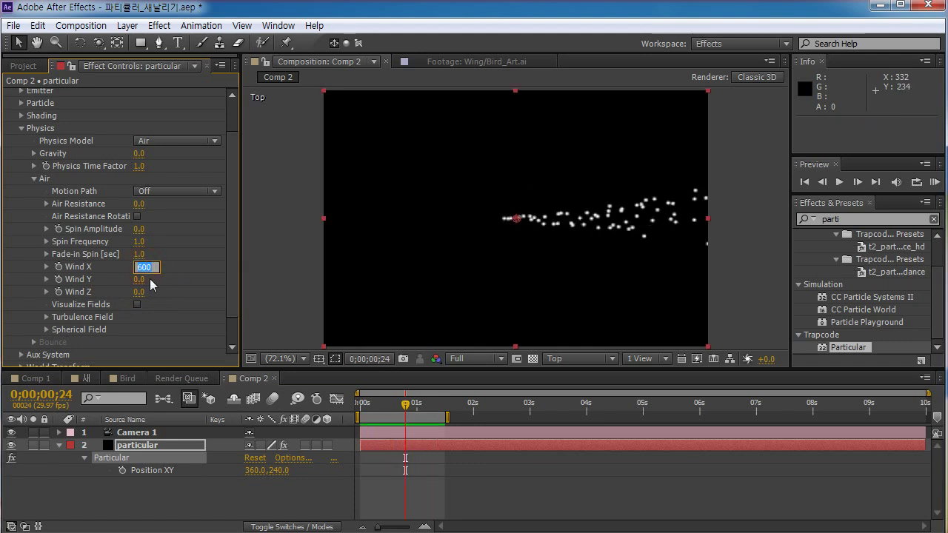
type("300")
key("Return")
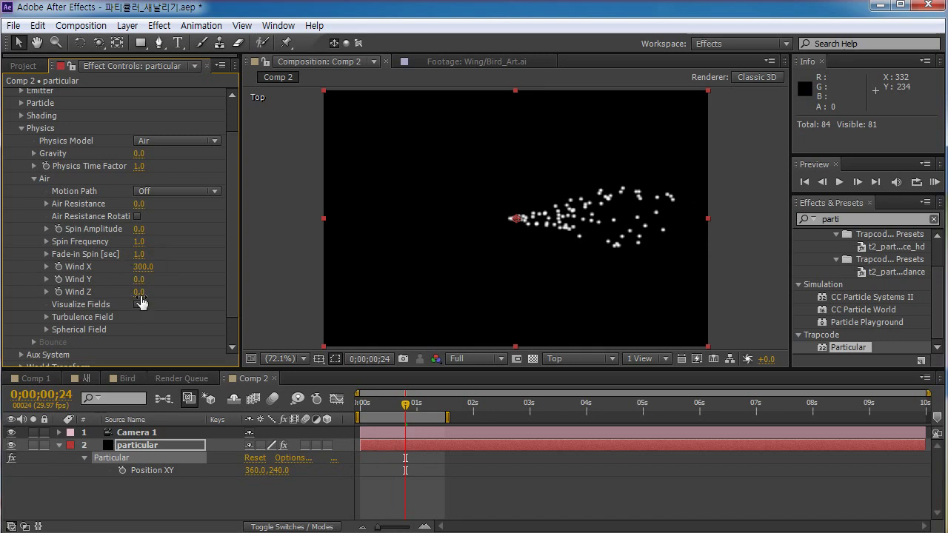
left_click(140, 293)
type("300")
key("Return")
left_click_drag(383, 406, 434, 406)
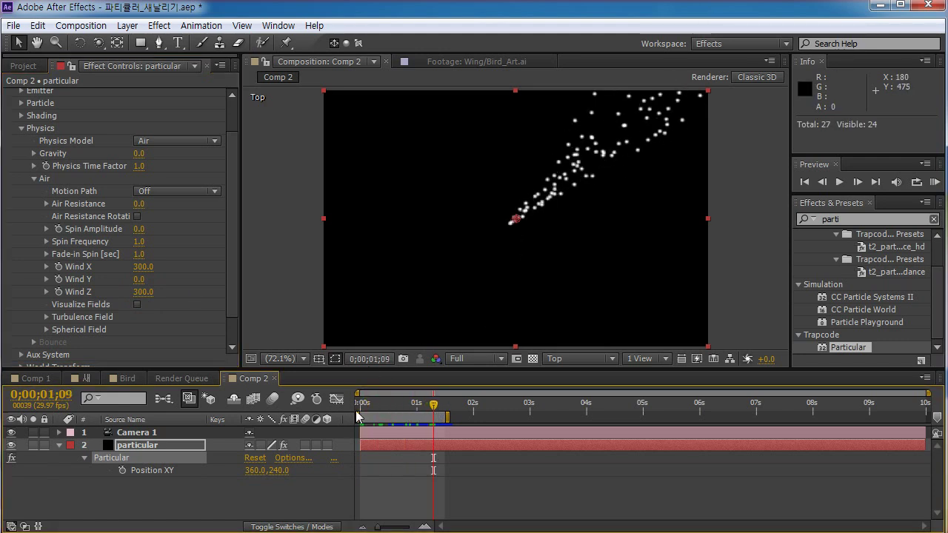
left_click_drag(382, 405, 413, 404)
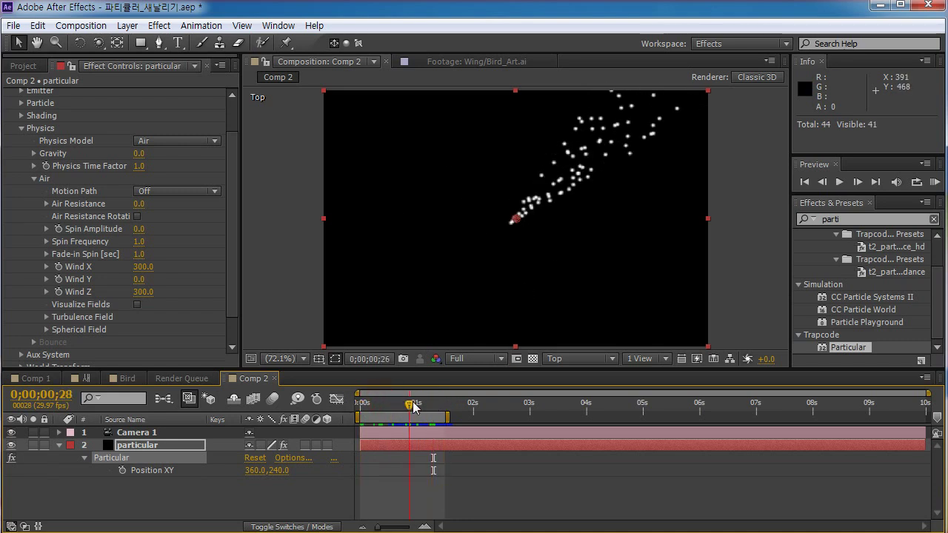
Switch the viewer to Active Camera and move the current time to 0;00;00;10 to check the particle stream.
left_click(580, 358)
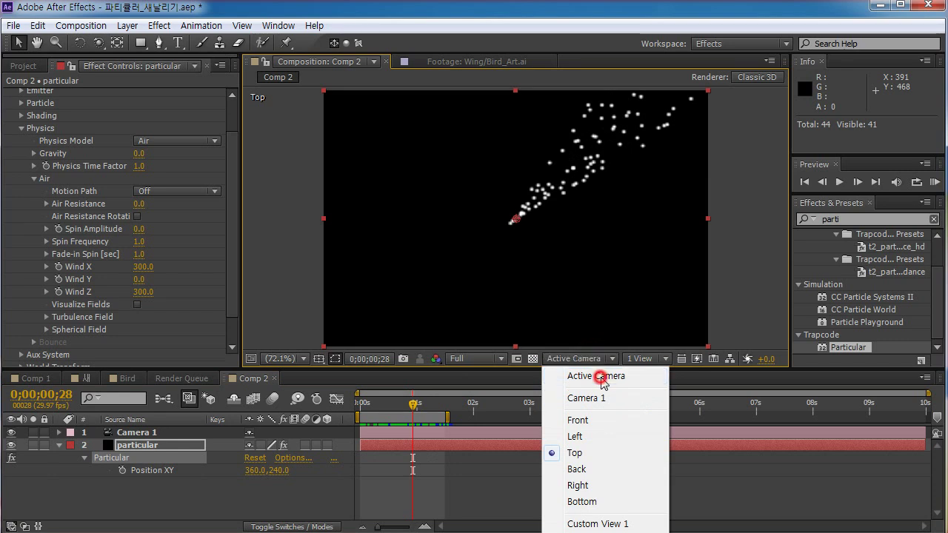
left_click(599, 376)
left_click(380, 404)
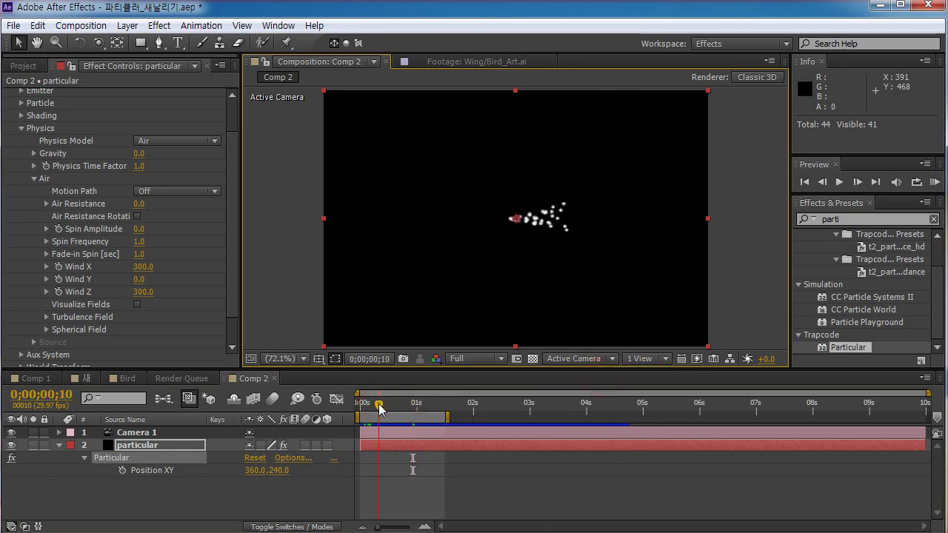
Move Camera 1 toward the particles at 0;00;01;01, to a Z position of about -309.
left_click(141, 433)
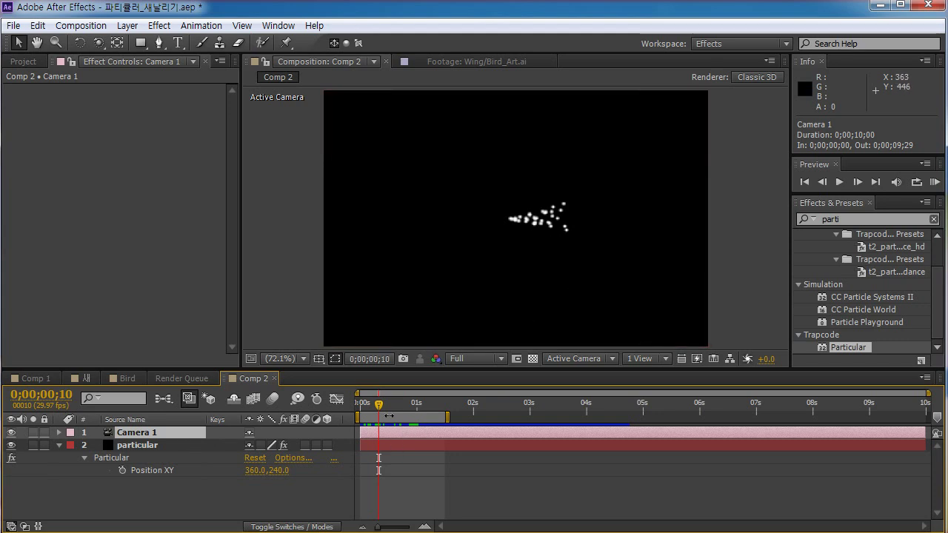
left_click_drag(383, 406, 418, 406)
key("c")
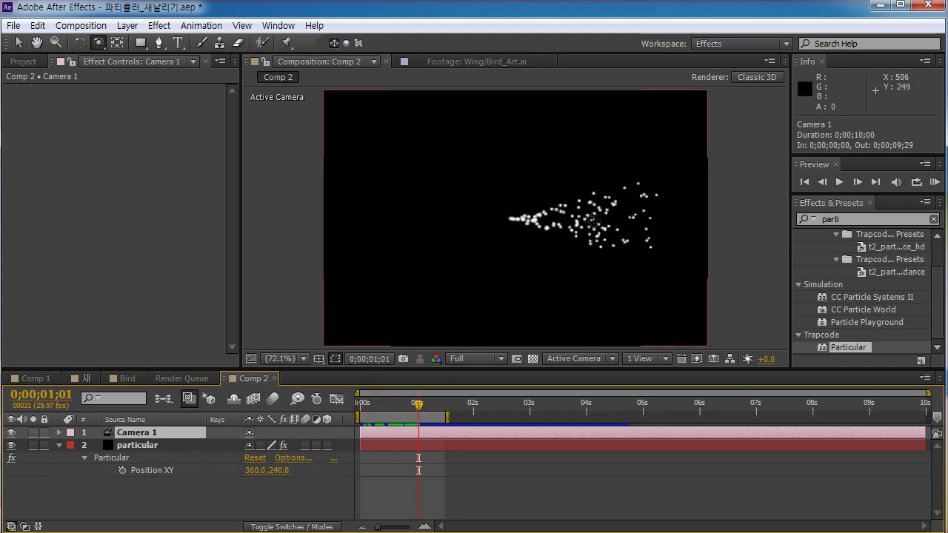
left_click_drag(583, 222, 642, 211)
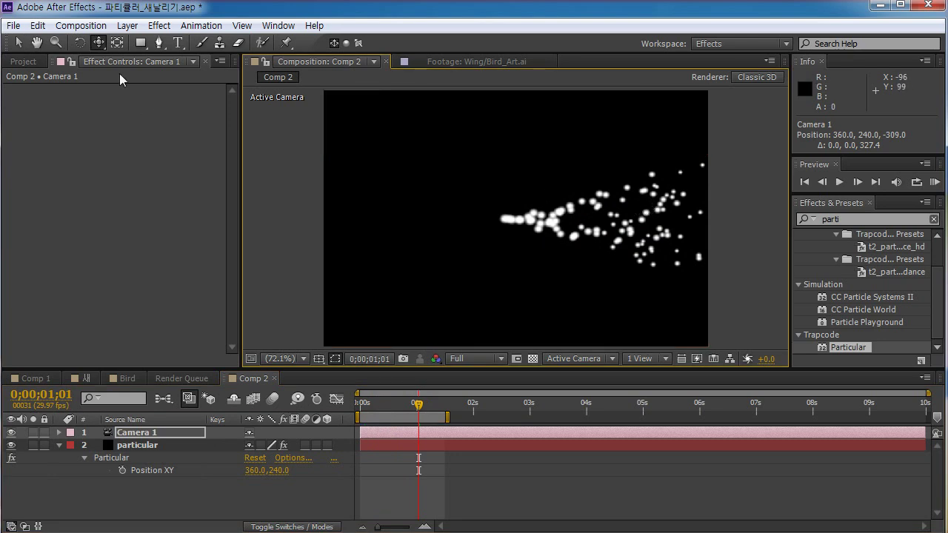
Orbit and track Camera 1 so the particle stream flies past it and recedes into the distance.
left_click(99, 43)
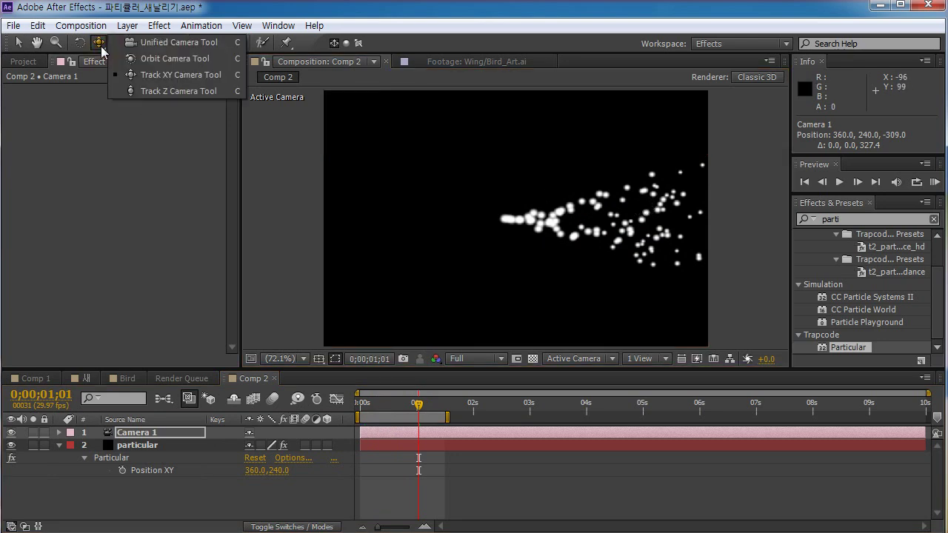
left_click(151, 92)
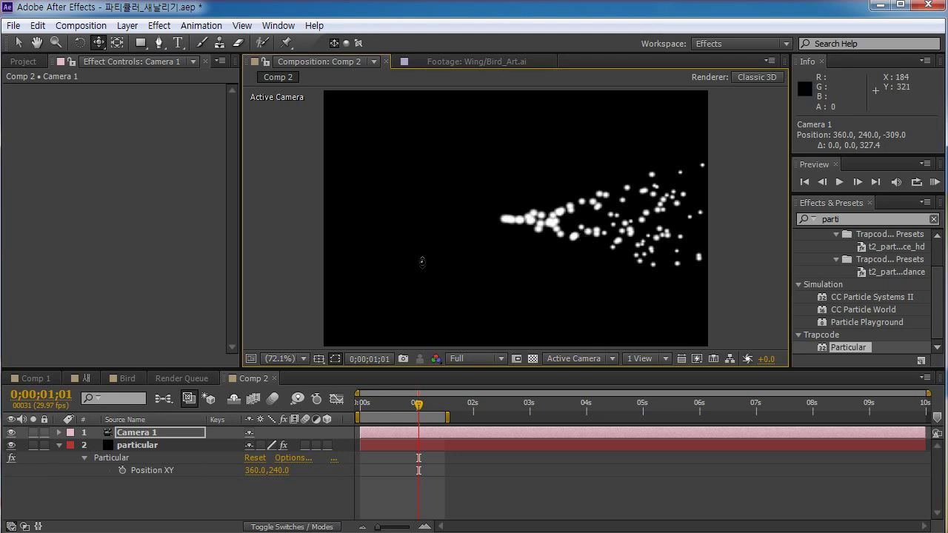
key("c")
left_click_drag(658, 243, 480, 310)
key("c")
left_click_drag(408, 415, 467, 406)
key("c")
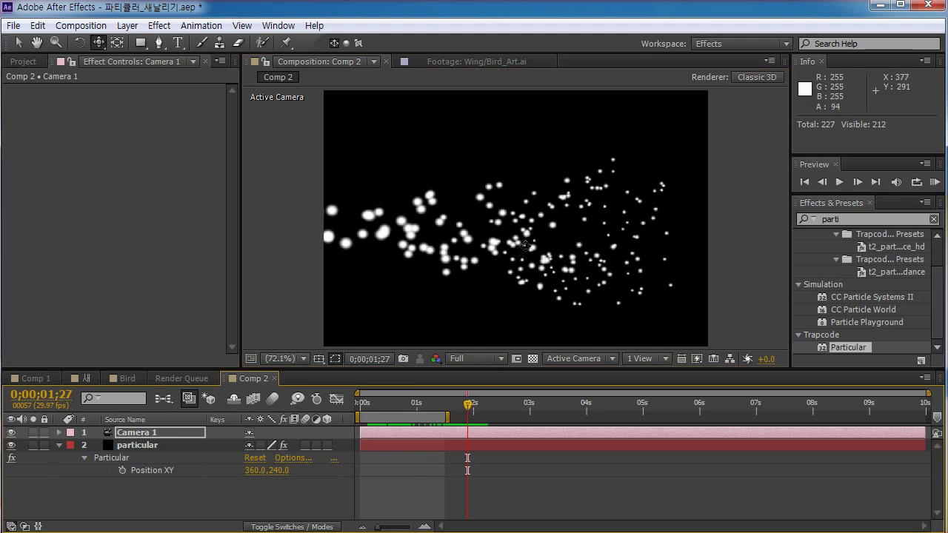
left_click_drag(610, 245, 511, 239)
key("c")
Extend the work area end to 0;00;04;20 and scrub through the particle motion from the new camera angle.
left_click_drag(418, 409, 598, 408)
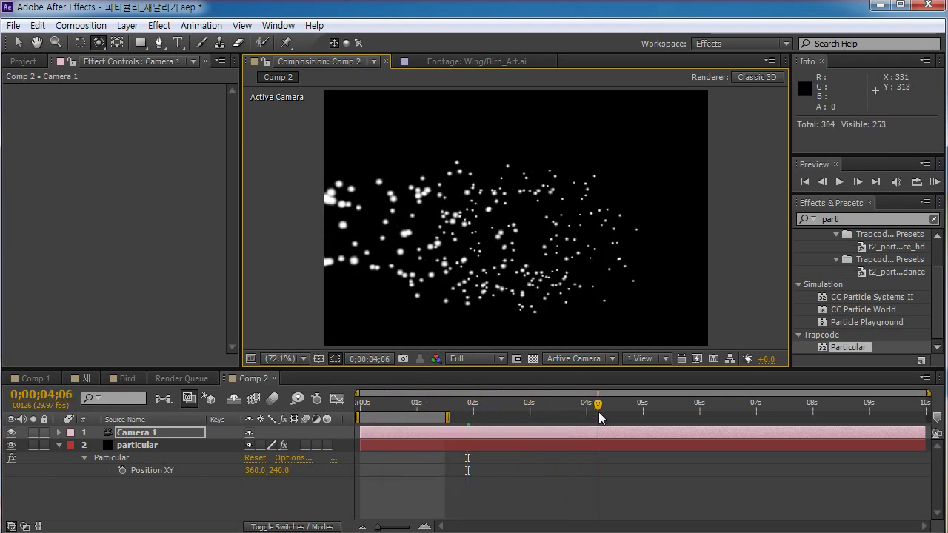
left_click_drag(446, 417, 387, 412)
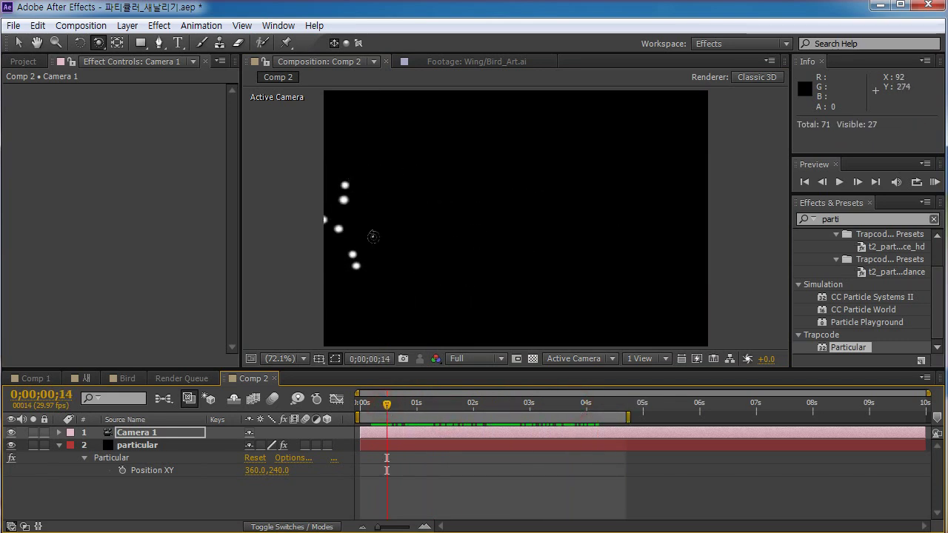
left_click_drag(381, 409, 518, 413)
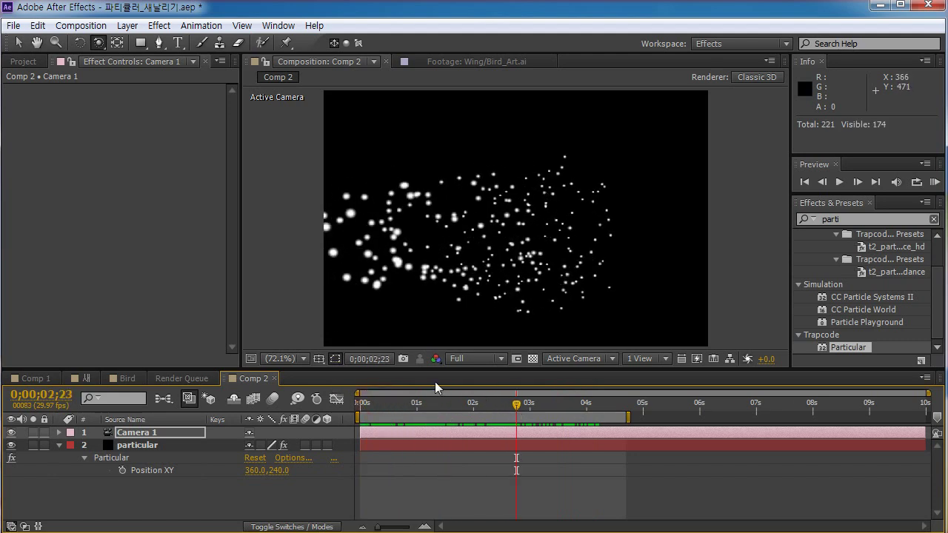
left_click_drag(405, 405, 352, 419)
Show the Emitter settings of the particular layer and preview the continuous particle stream from the first frame.
left_click(131, 446)
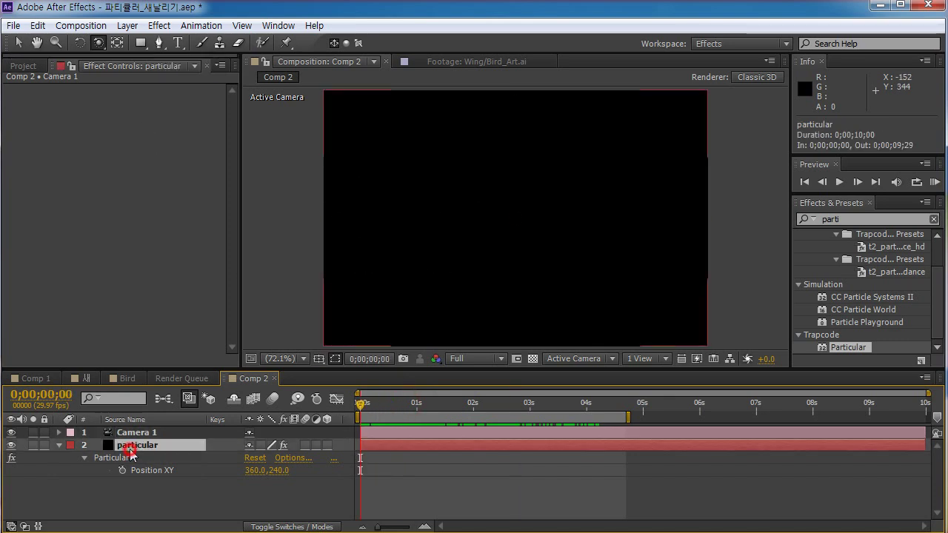
left_click(23, 170)
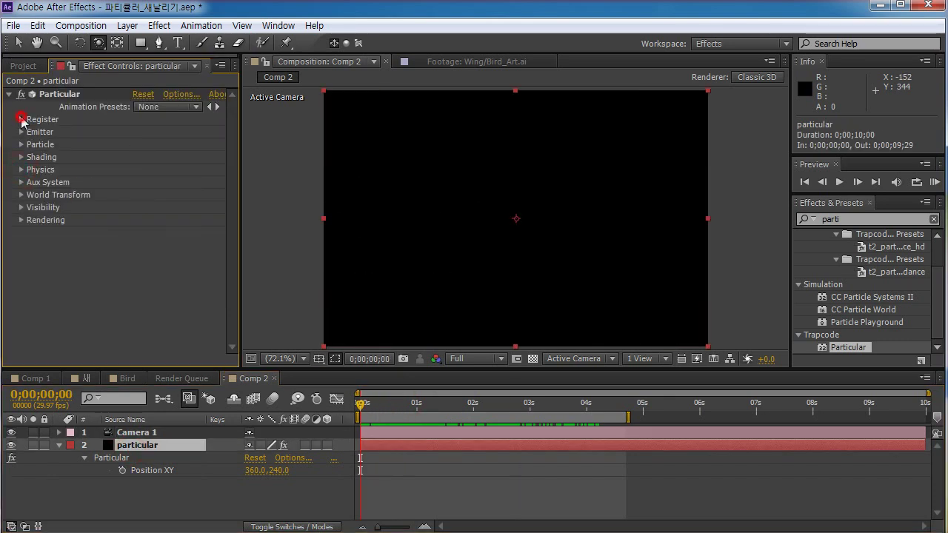
left_click(21, 120)
left_click(22, 120)
left_click(21, 132)
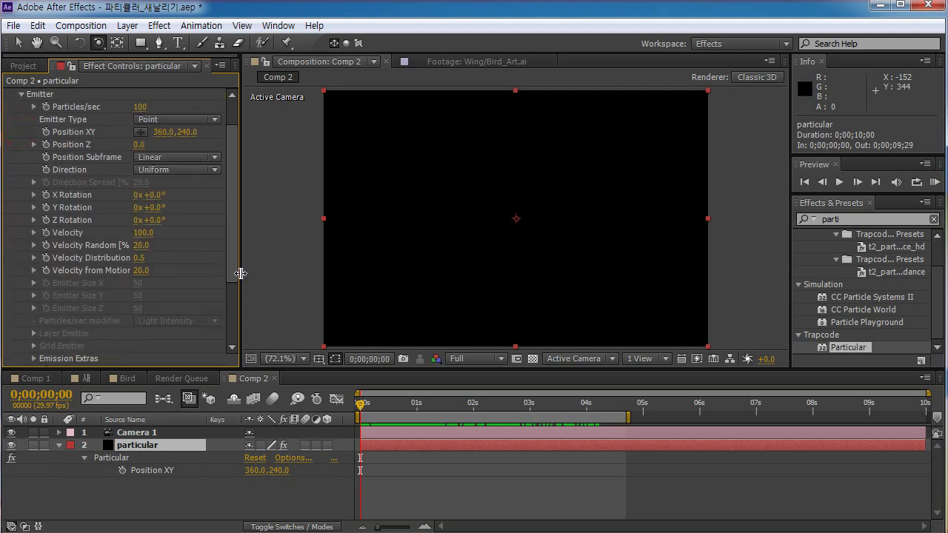
left_click(390, 413)
key("space")
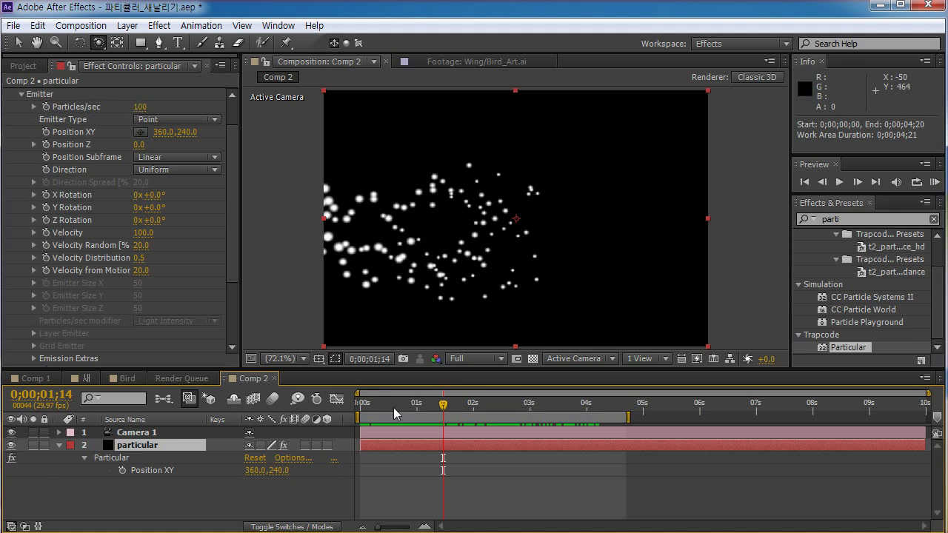
left_click_drag(393, 414, 357, 413)
Keyframe Particular's Particles/sec at 500 on frame 0 and at 0 on frame 1.
left_click(137, 108)
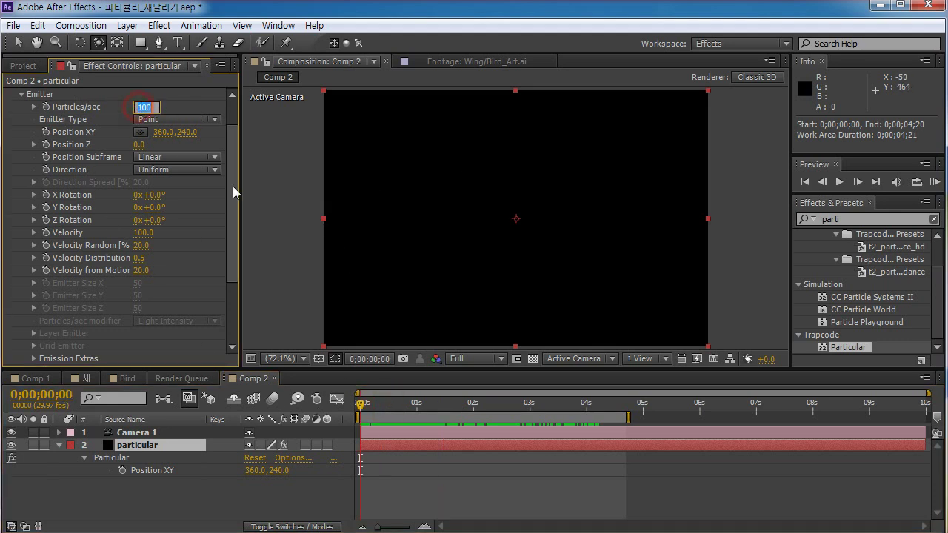
type("500")
key("Return")
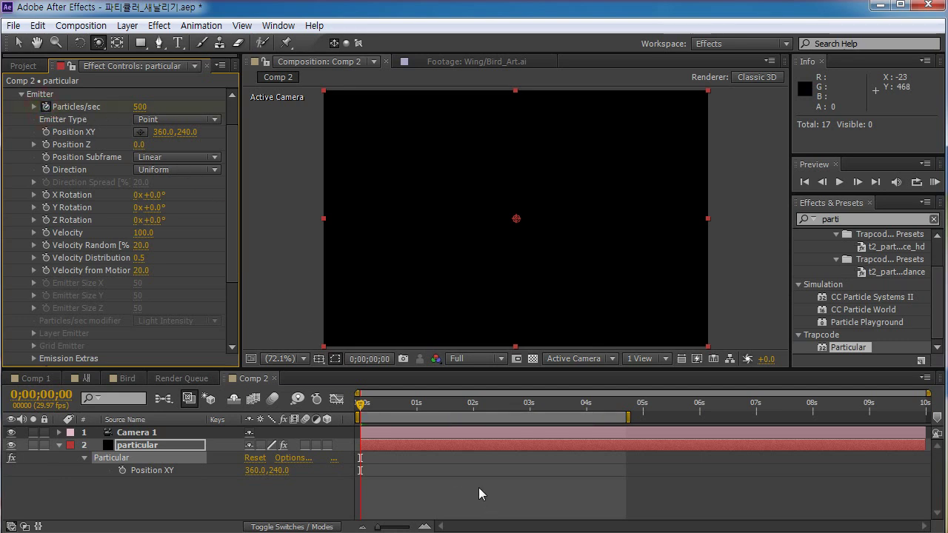
key("u")
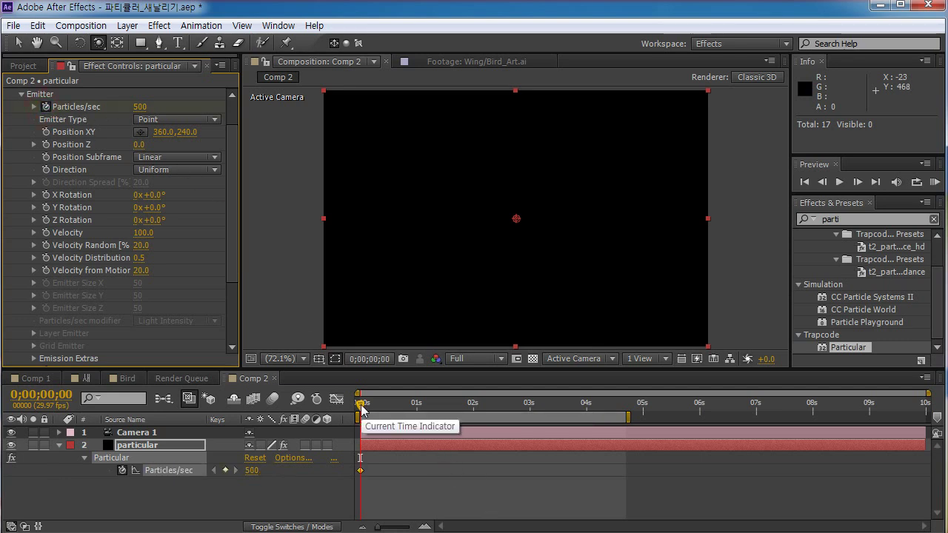
key("Page_Down")
left_click(139, 107)
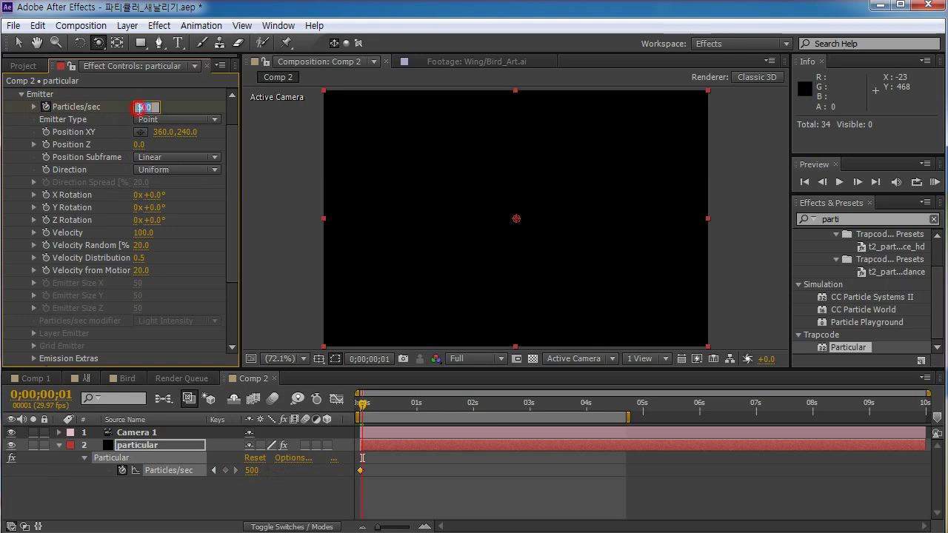
type("0")
key("Return")
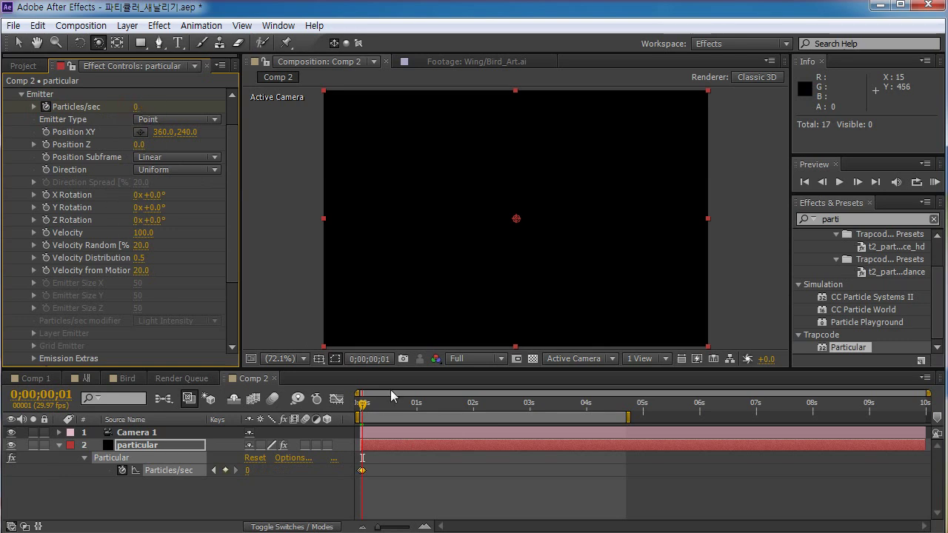
Preview the single particle burst from the first frame and scrub to about 0;00;02;19.
left_click_drag(362, 404, 351, 410)
key("KP_0")
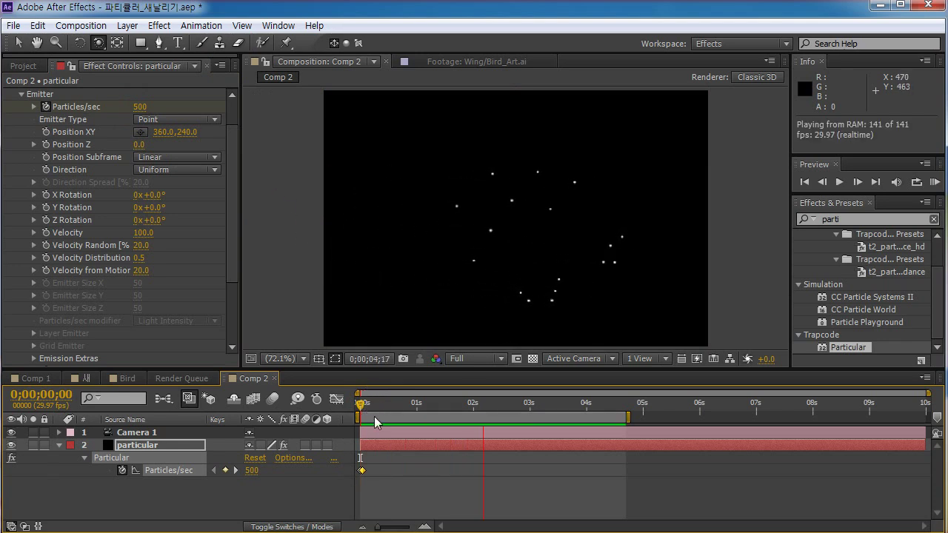
left_click(402, 406)
left_click_drag(356, 406, 510, 418)
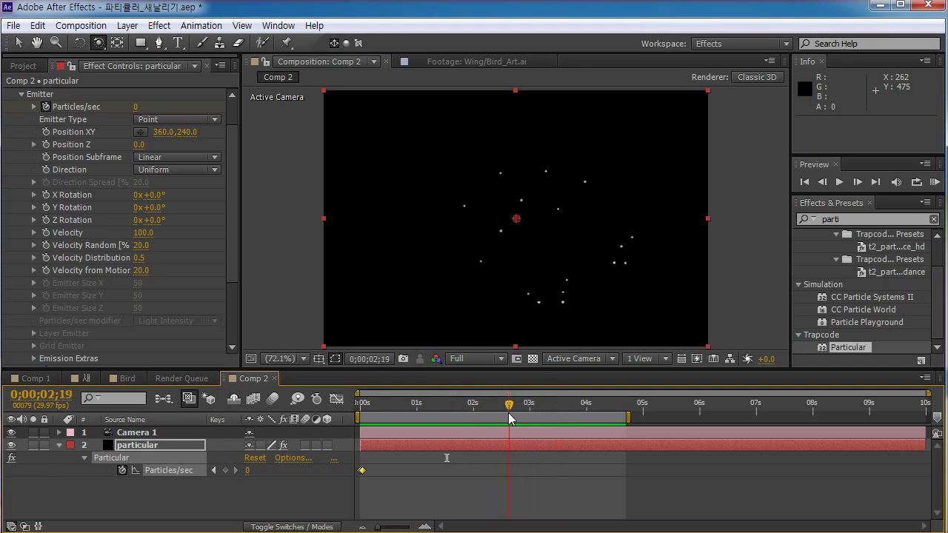
Set the particles' Life to 10 seconds and scrub the timeline to check the burst.
left_click(22, 95)
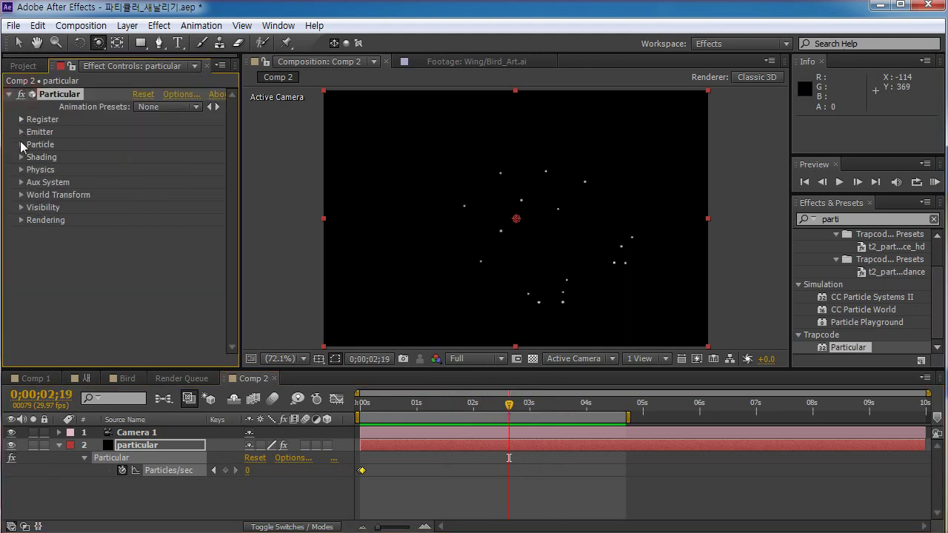
left_click(21, 144)
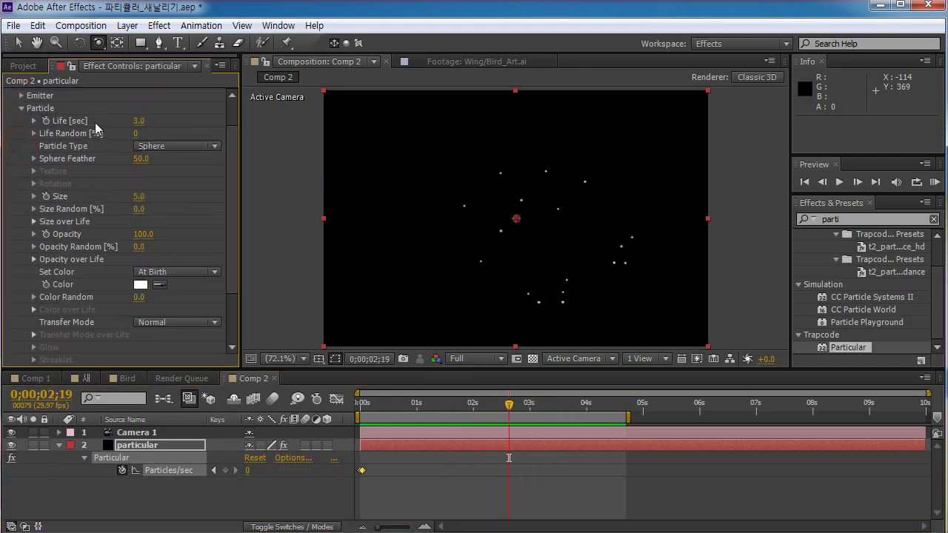
left_click(138, 120)
type("10")
key("Return")
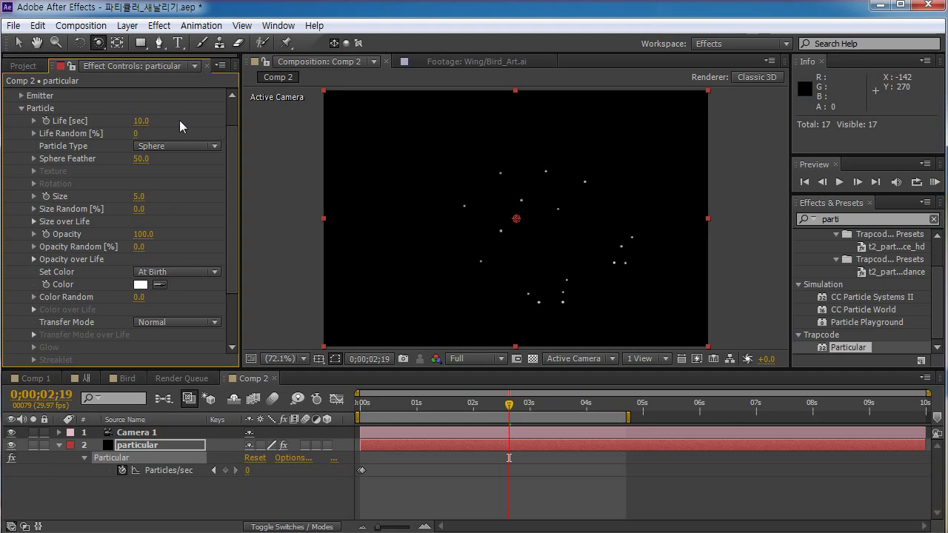
left_click_drag(421, 402, 443, 389)
Change Particular's Emitter Type to Box.
left_click_drag(234, 176, 234, 141)
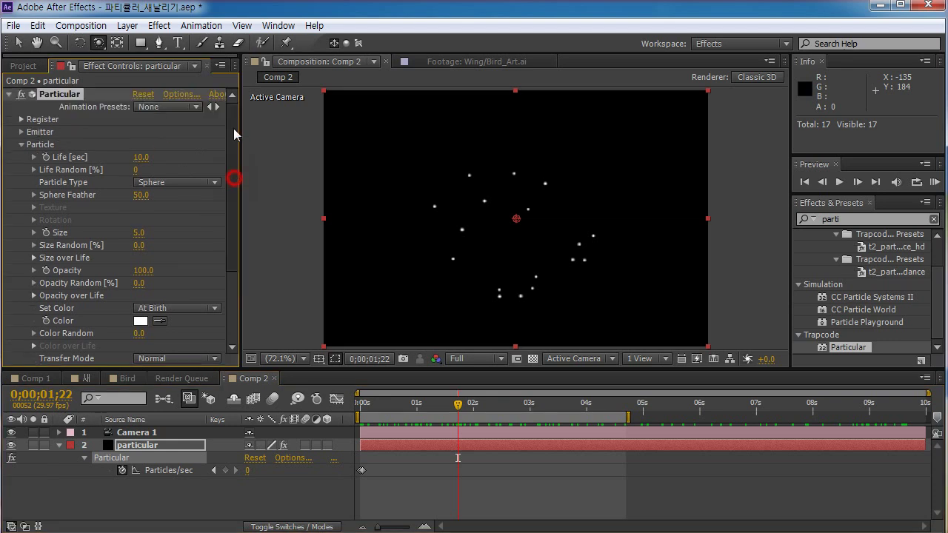
left_click(22, 144)
left_click(21, 132)
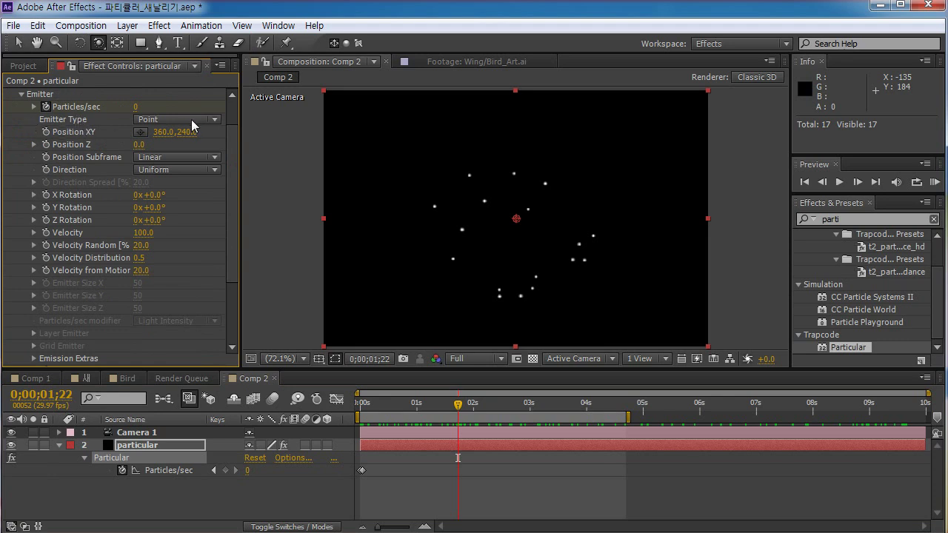
left_click(155, 121)
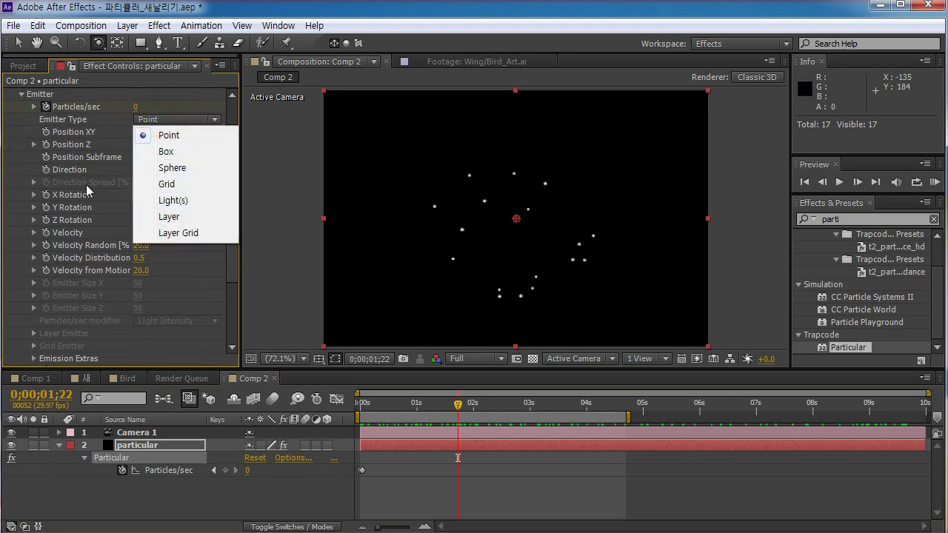
left_click(168, 151)
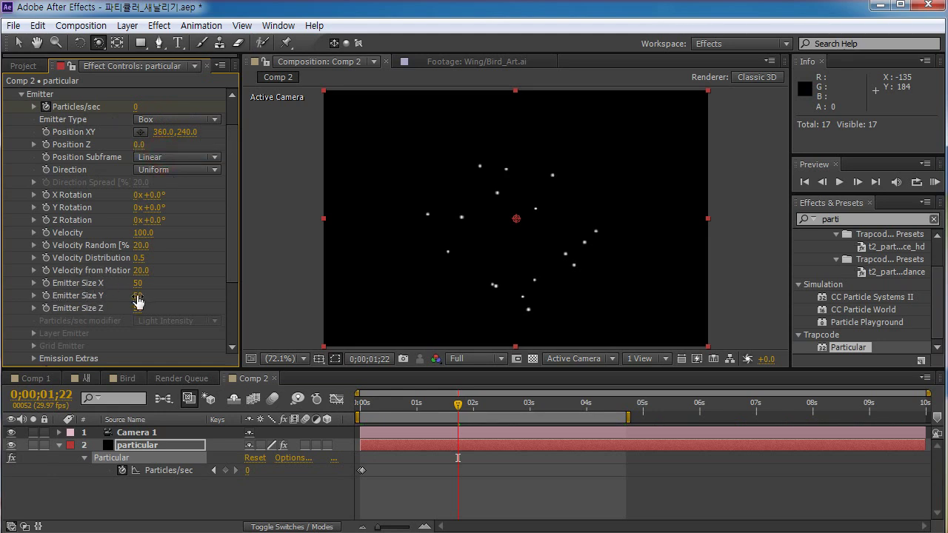
Try a different Emitter Size Y for the box emitter and set it back to 50.
left_click_drag(138, 300, 160, 294)
left_click(139, 297)
type("50")
key("Return")
Try an Emitter Size Z of 1060 and check the particle spread over time in the Top view.
left_click_drag(138, 308, 724, 285)
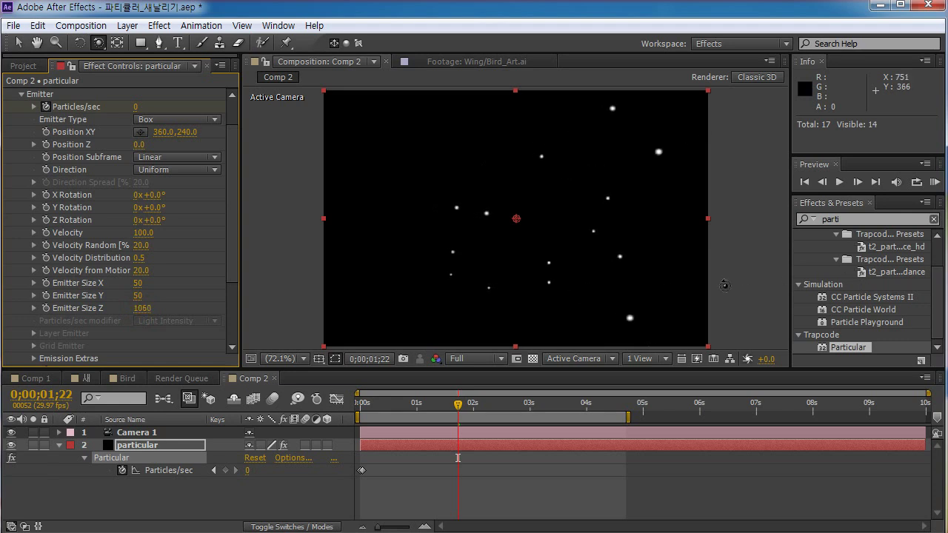
left_click(613, 359)
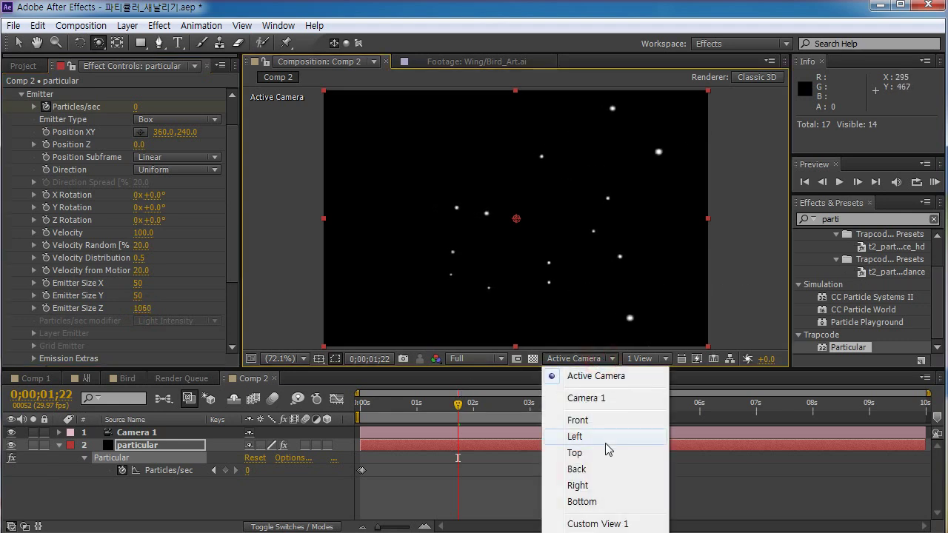
left_click(603, 454)
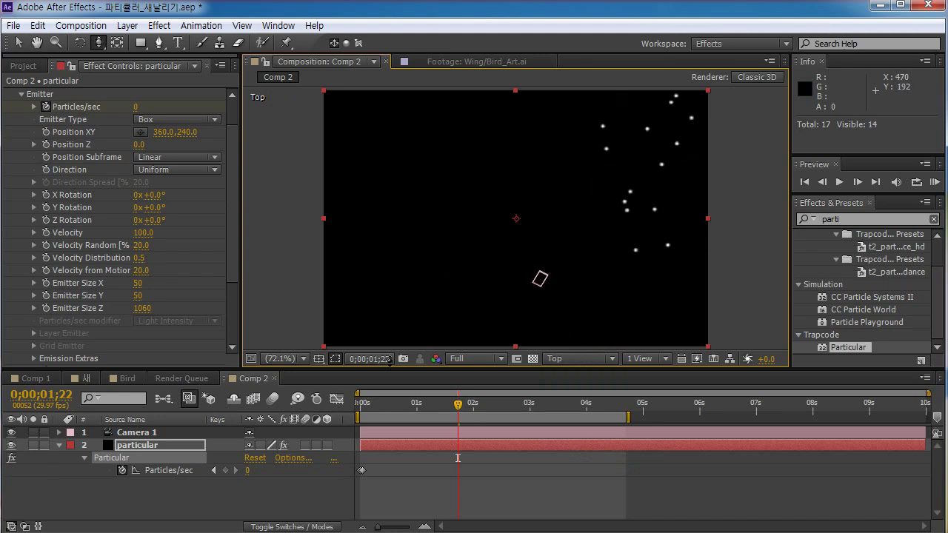
left_click_drag(447, 406, 387, 419)
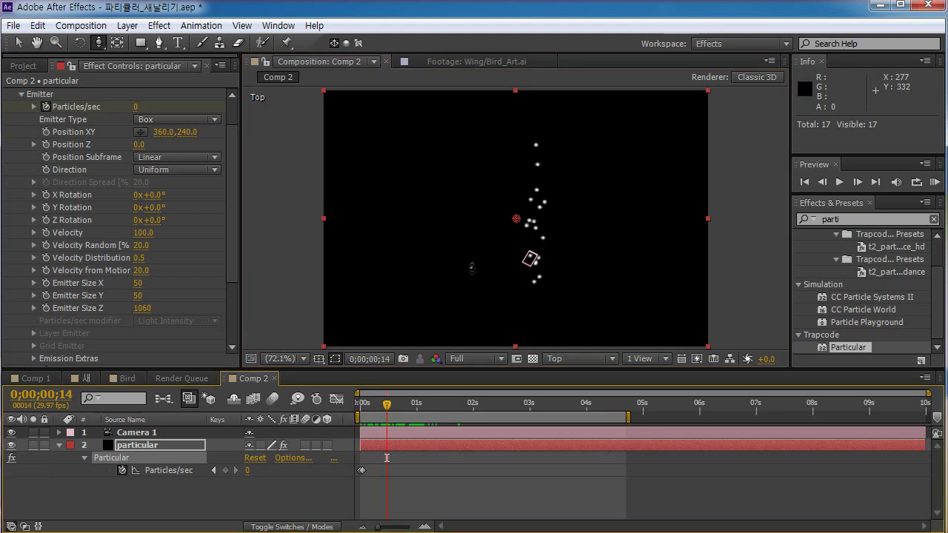
Set the box emitter's Emitter Size Z back to 50.
left_click(138, 308)
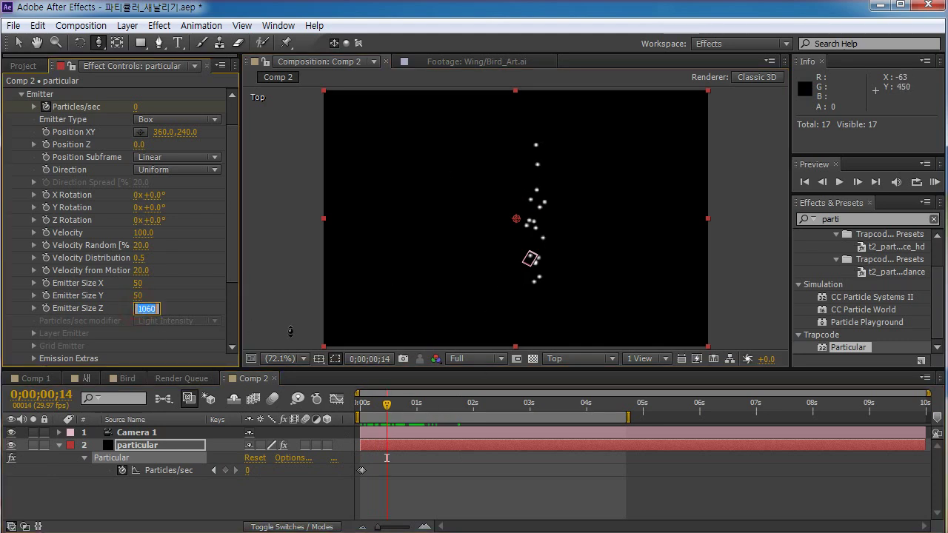
type("50")
key("Return")
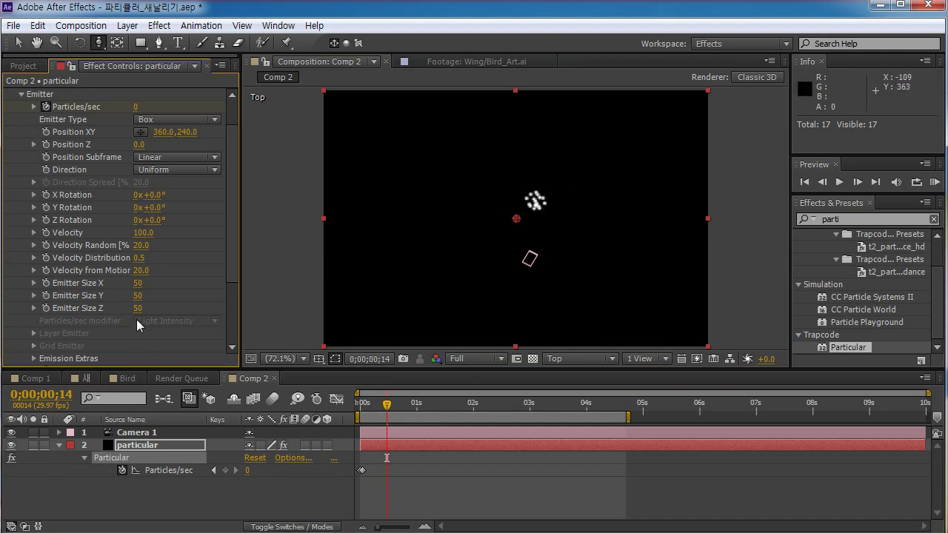
Extend the box emitter to an Emitter Size Z of 1513, set its Y Rotation to 39° and check the spread from the first frames.
left_click_drag(136, 311, 263, 311)
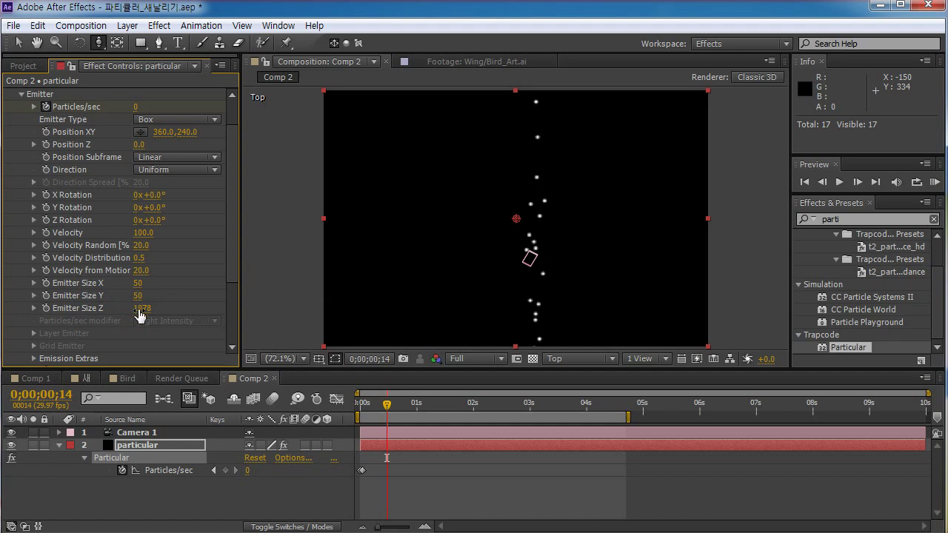
left_click_drag(139, 314, 111, 314)
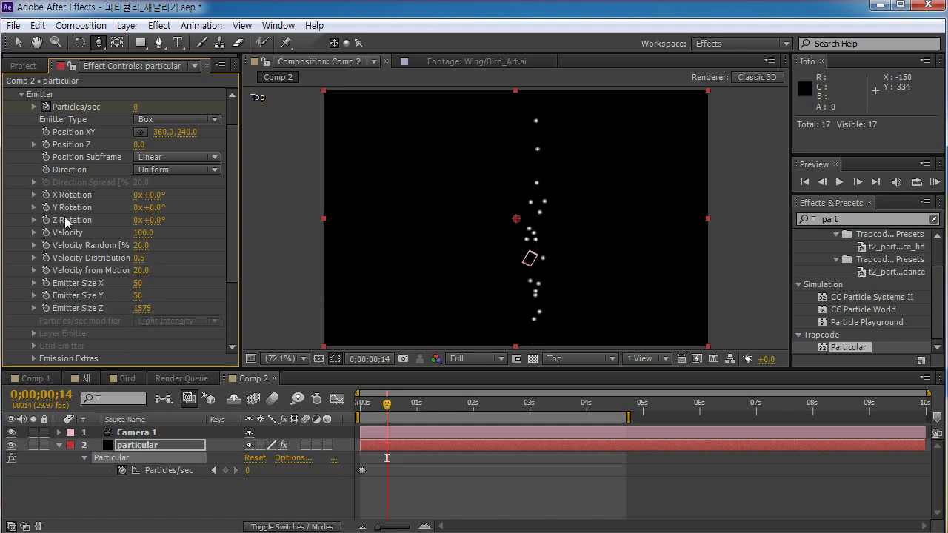
left_click_drag(150, 207, 170, 204)
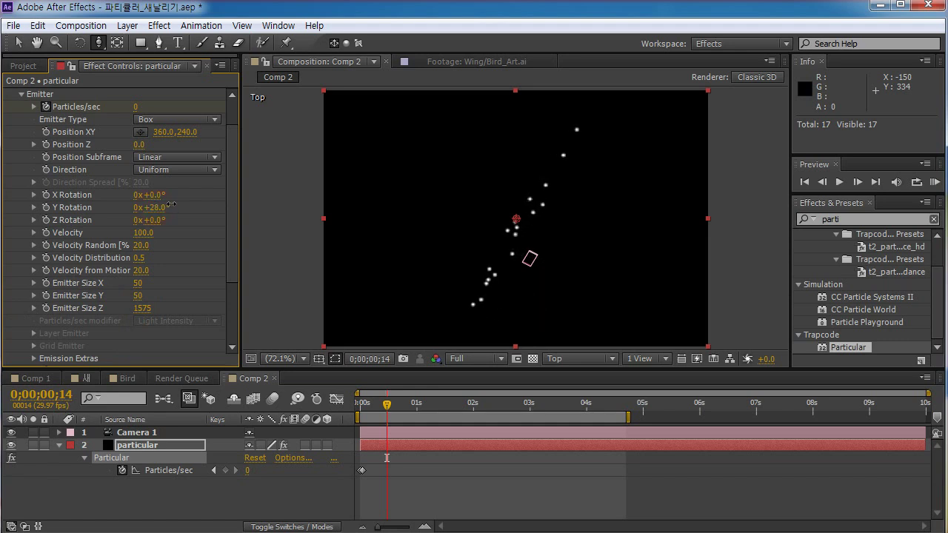
left_click_drag(394, 416, 389, 452)
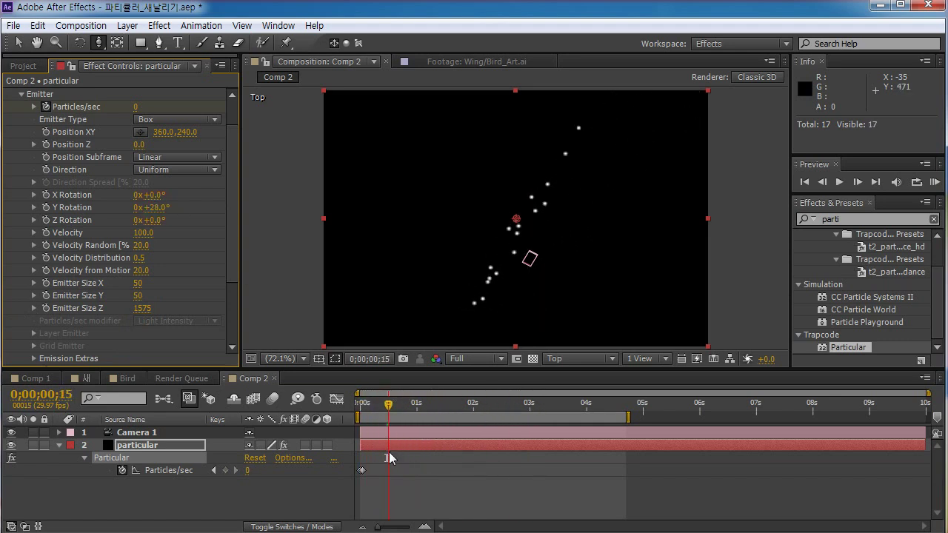
left_click_drag(141, 308, 104, 316)
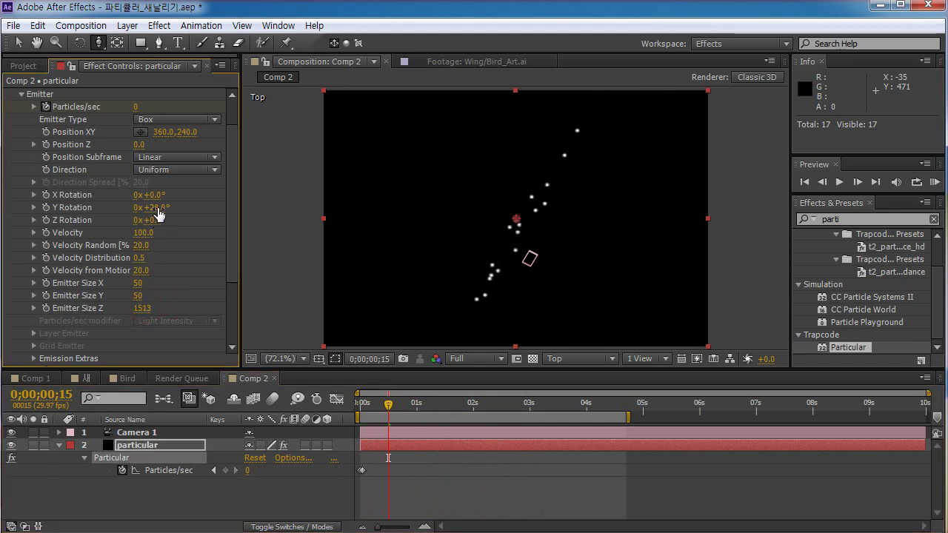
left_click_drag(154, 208, 161, 207)
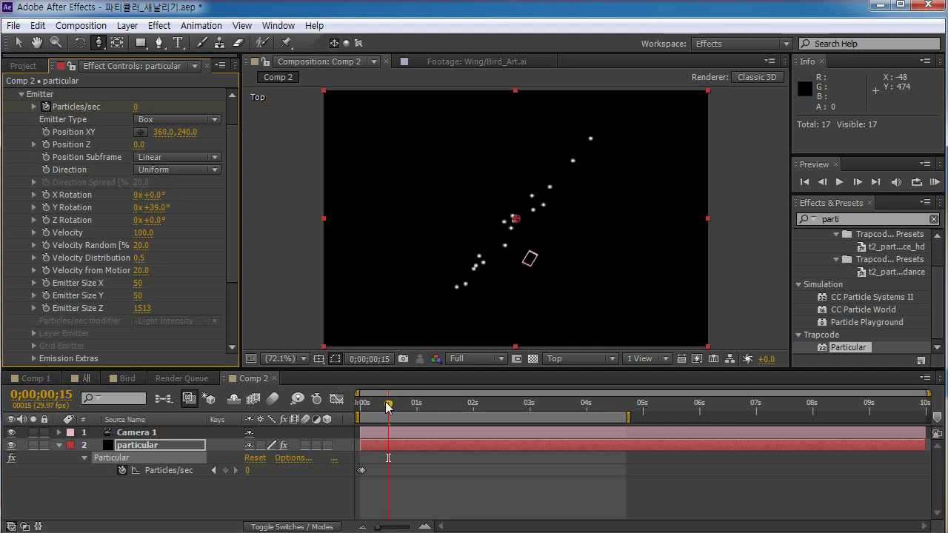
key("Home")
key("space")
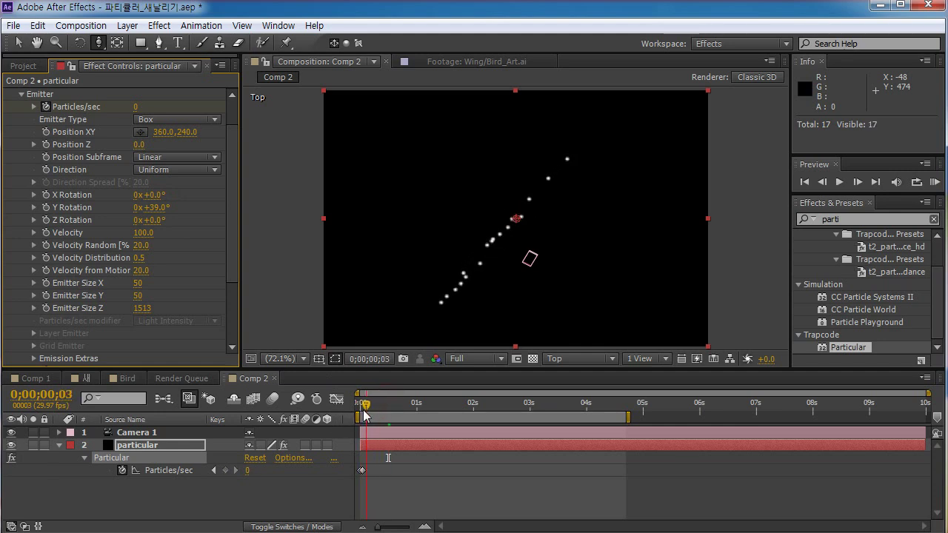
Move the emitter to Position XY -97, 240 and Position Z -290, and check the particles near the start.
left_click_drag(160, 136, 168, 134)
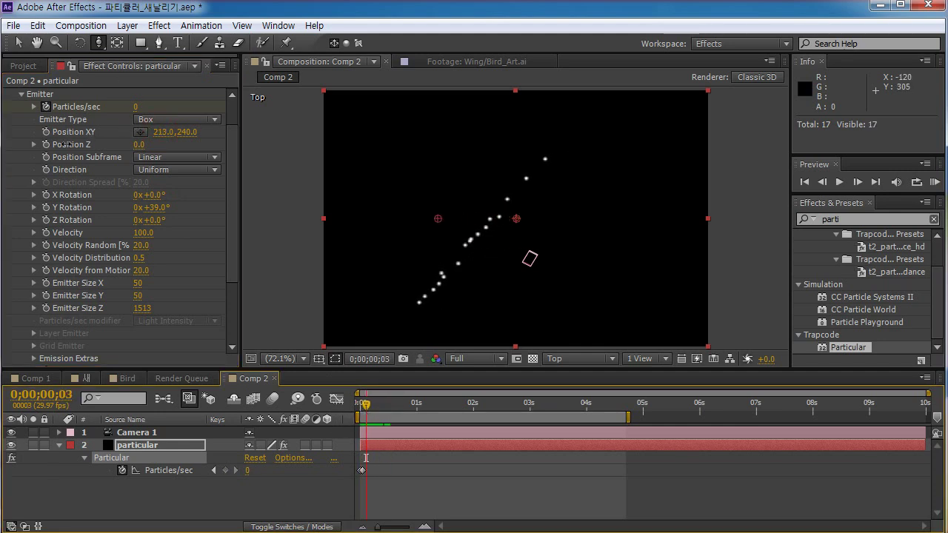
left_click(138, 144)
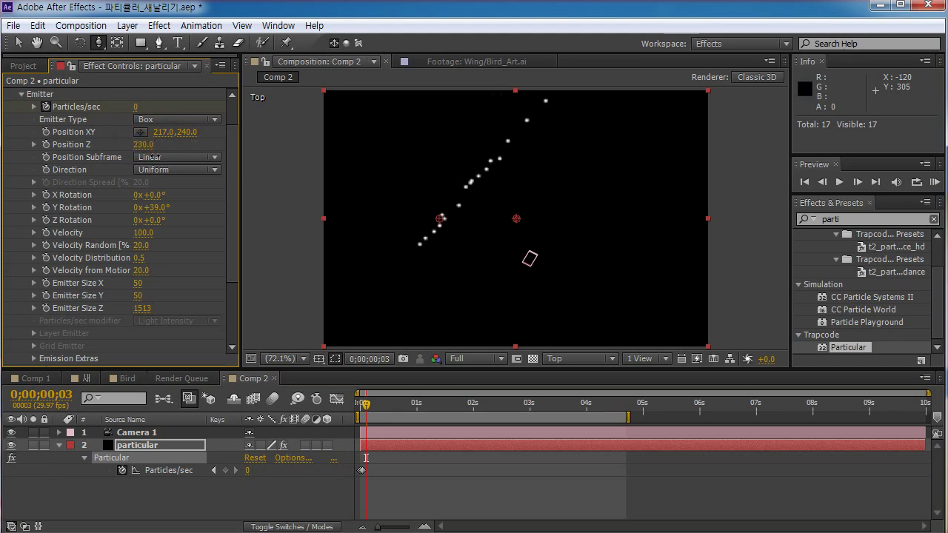
type("-290")
key("Return")
left_click_drag(163, 136, 67, 137)
mouse_move(374, 415)
left_mouse_down()
mouse_move(585, 387)
mouse_move(357, 424)
mouse_move(388, 419)
mouse_move(364, 421)
left_mouse_up()
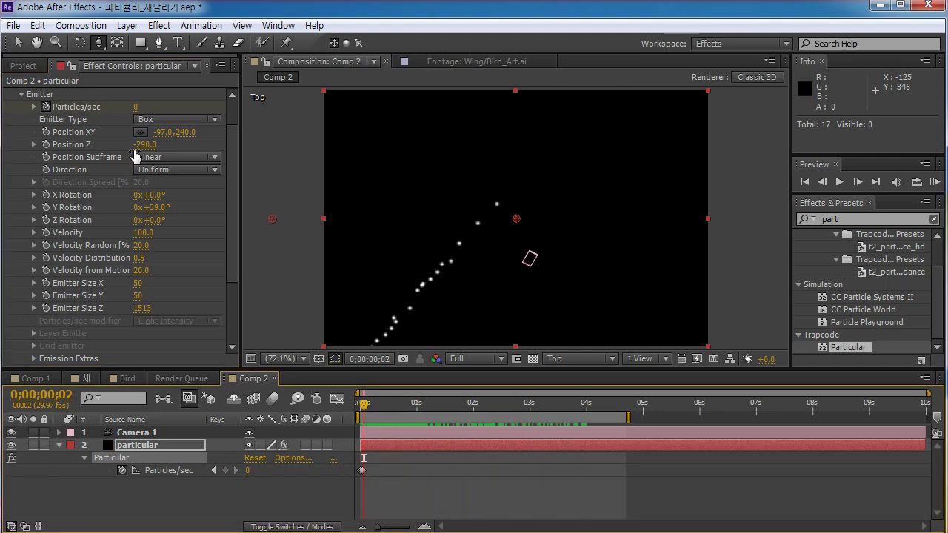
Set Emitter Size Z to 1000 and Emitter Size X to 220, checking the particle spread within the first second.
left_click(139, 309)
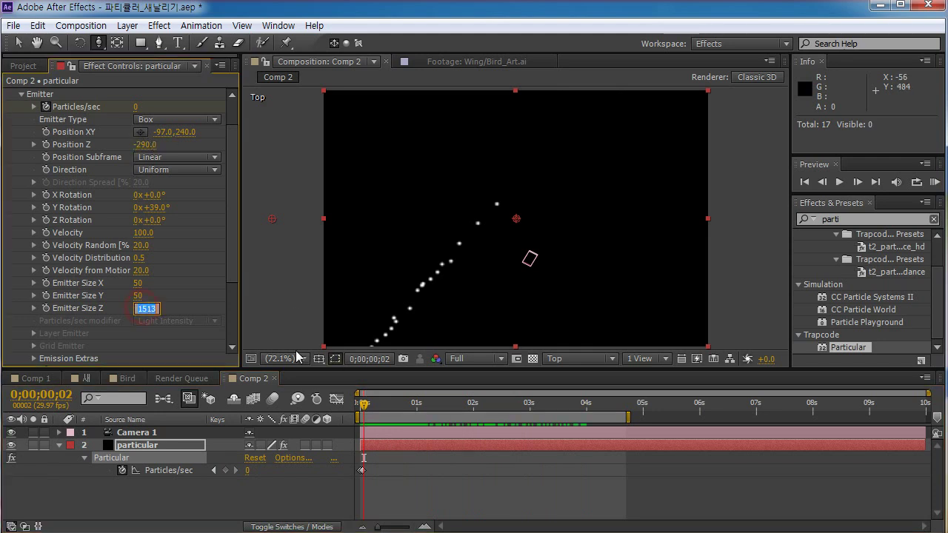
key("Return")
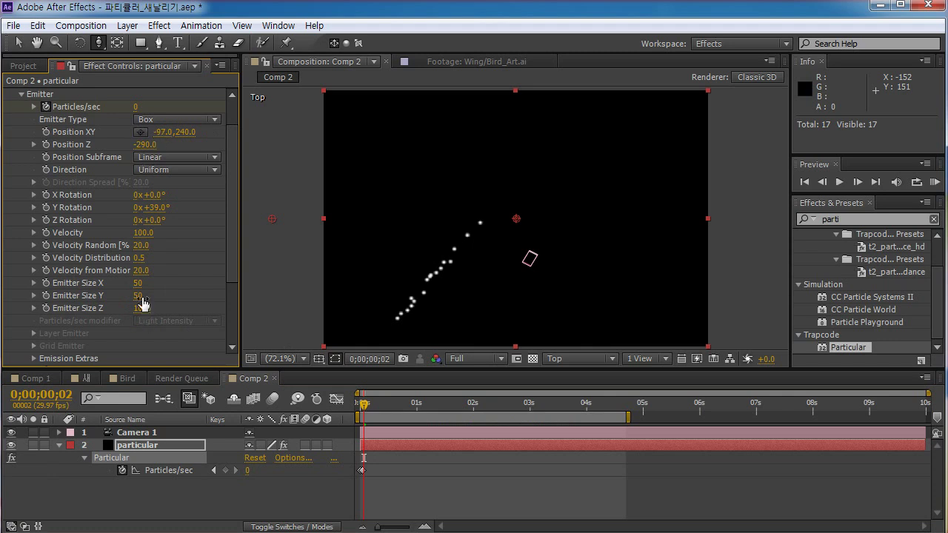
left_click_drag(140, 283, 290, 271)
left_click_drag(360, 406, 407, 437)
Switch the composition to the Active Camera view and check the particle motion up to about 3 seconds.
left_click(574, 358)
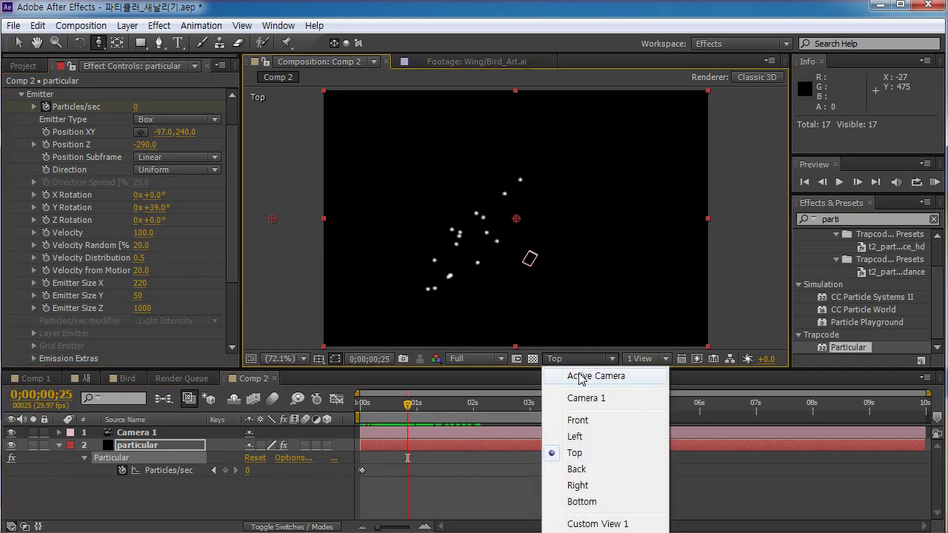
left_click(589, 376)
left_click_drag(407, 404, 526, 426)
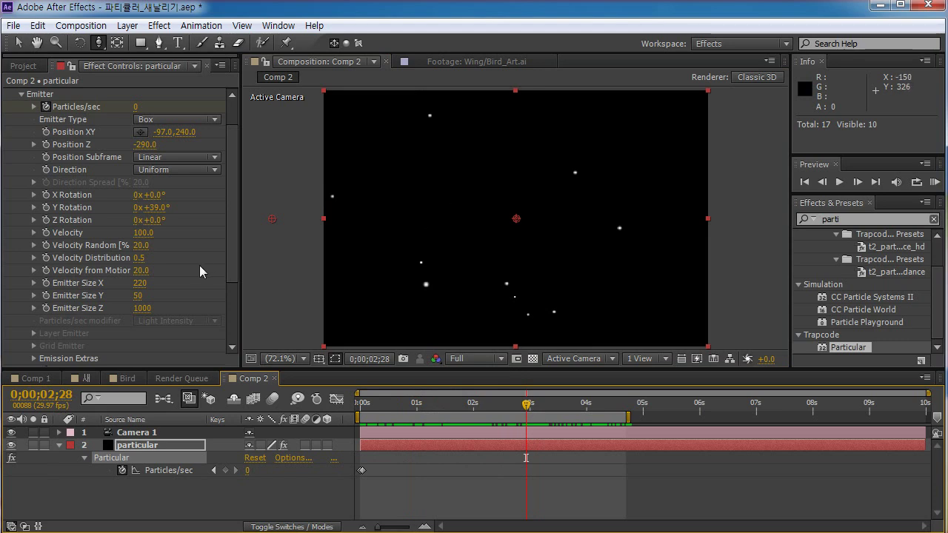
Set the emitter's Velocity to 50 and check the particle motion through the camera up to about 2.5 seconds.
key("v")
left_click(142, 233)
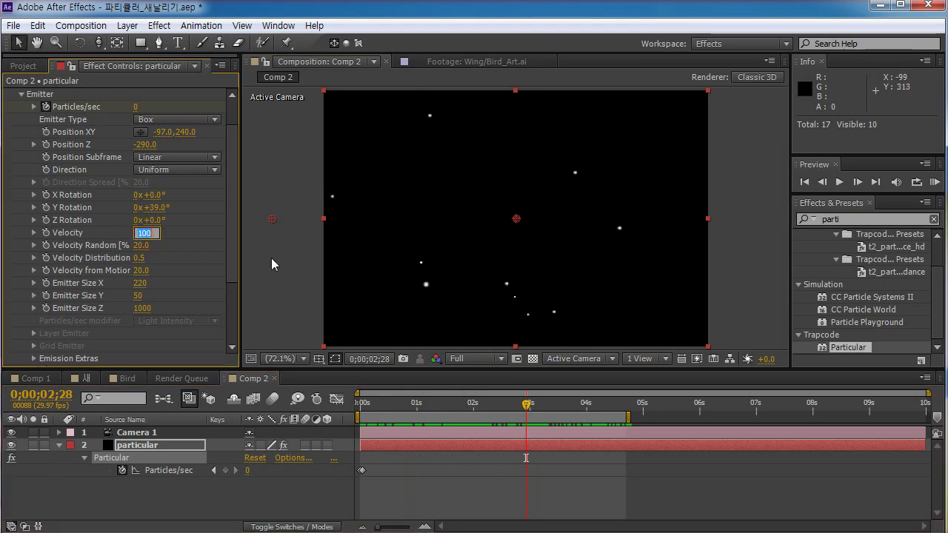
type("50")
key("Return")
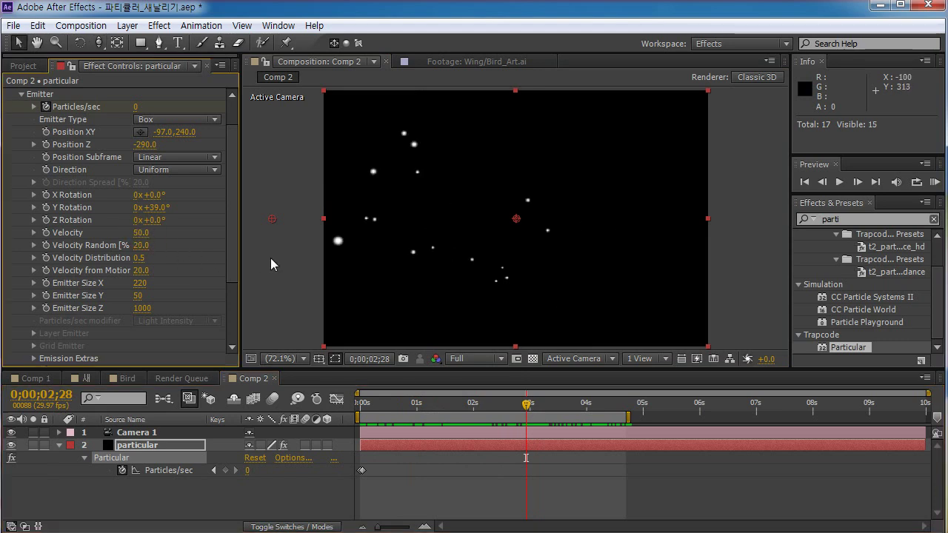
left_click_drag(392, 402, 498, 404)
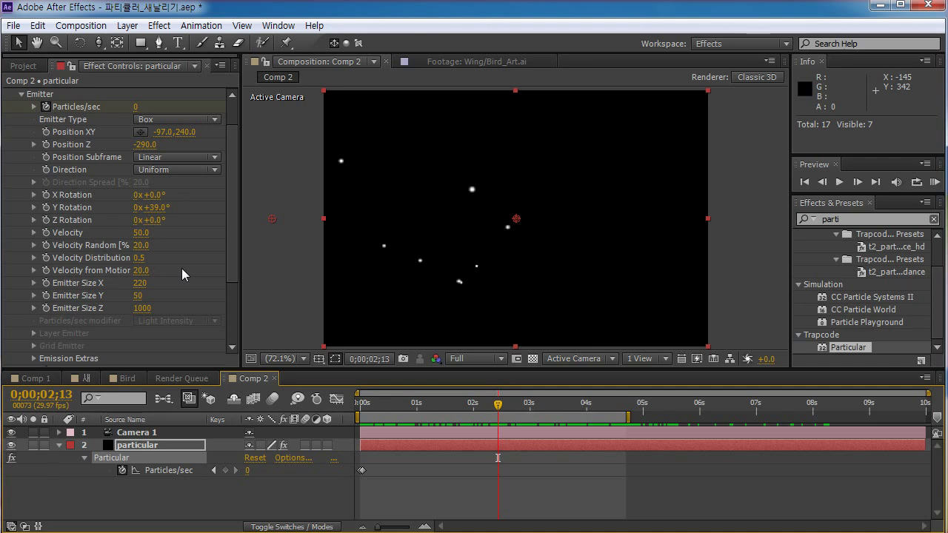
Try an emitter Velocity of 250, set it back to 50 and check the motion up to about 3 seconds.
left_click_drag(141, 233, 332, 237)
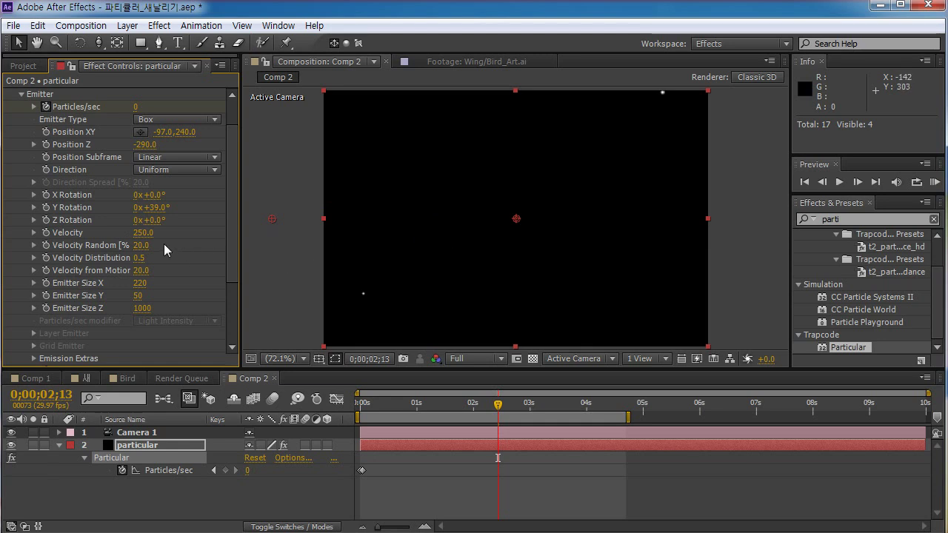
left_click(141, 233)
type("50")
key("Return")
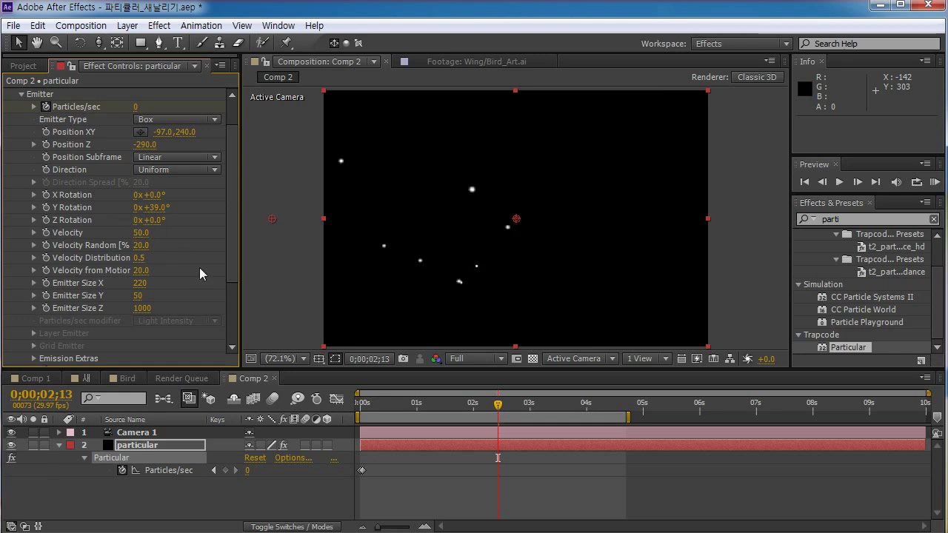
left_click_drag(461, 413, 546, 421)
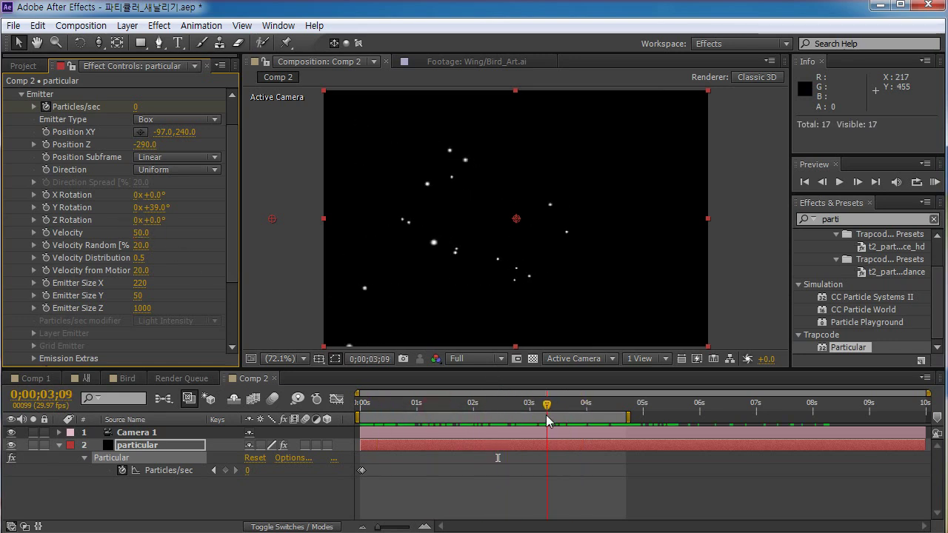
Set Air Resistance to 0.4 in Particular's Air physics and check the flock's motion across the timeline.
left_click(22, 94)
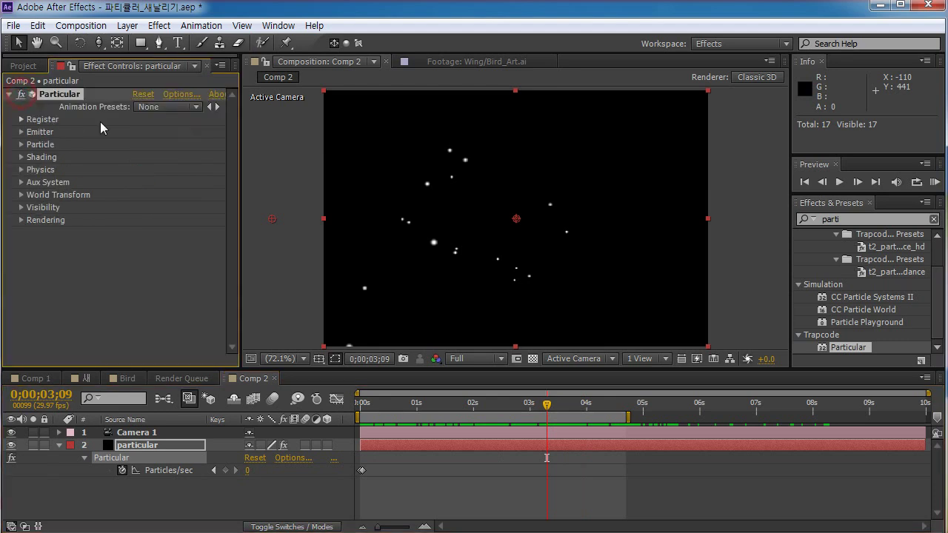
left_click(22, 170)
scroll(209, 166, "down", 1)
mouse_move(227, 157)
left_mouse_down()
mouse_move(228, 188)
mouse_move(209, 171)
left_mouse_up()
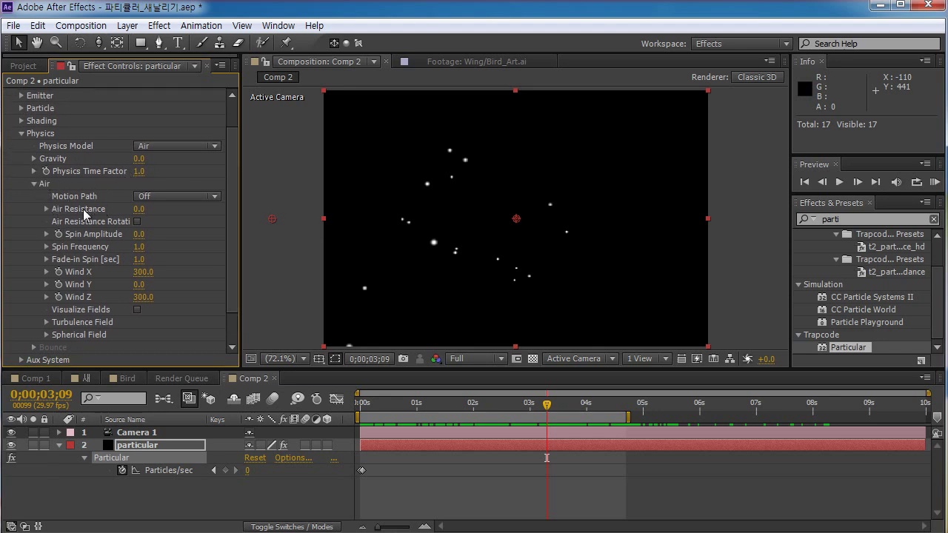
left_click(139, 211)
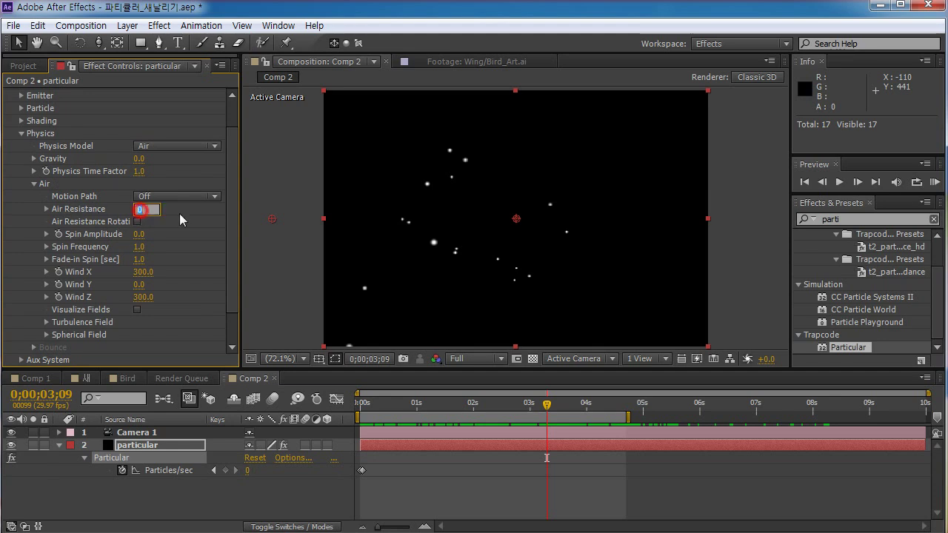
type(".4")
key("Return")
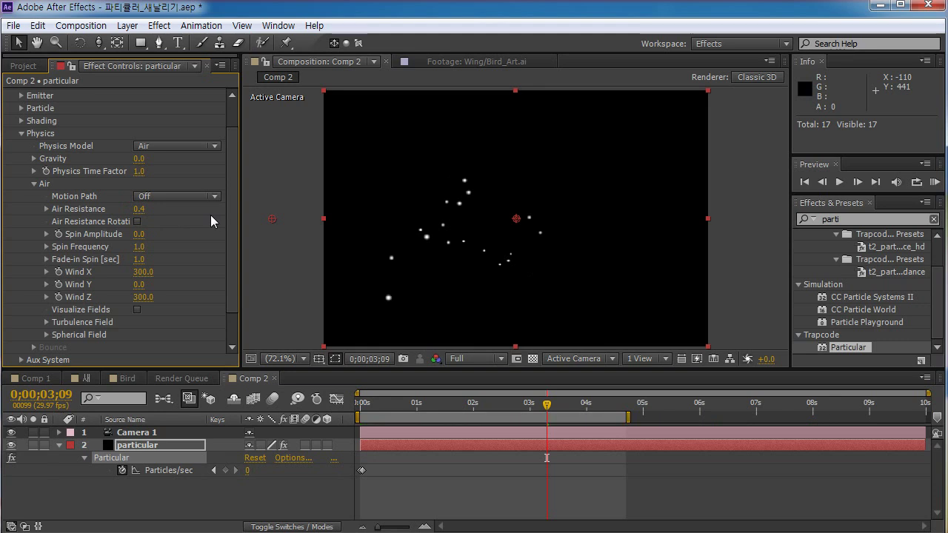
left_click_drag(450, 405, 791, 404)
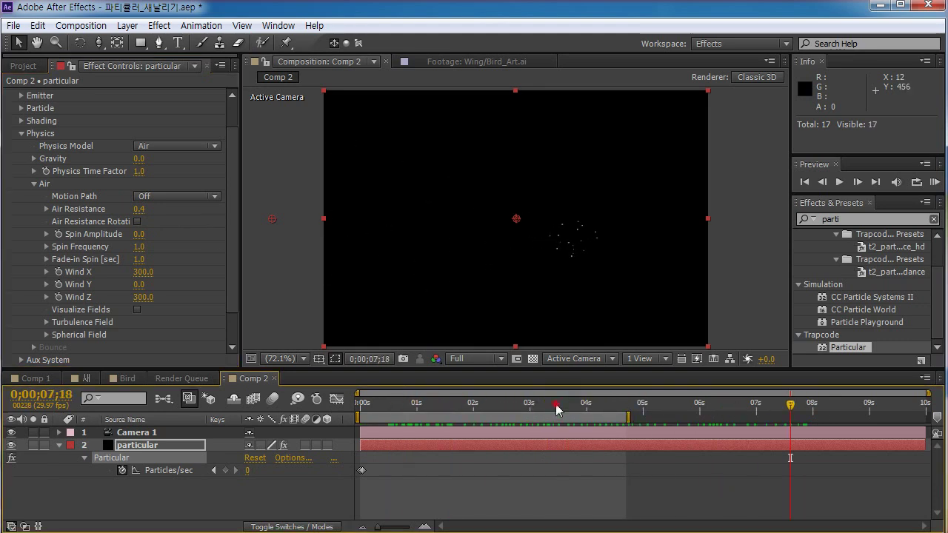
left_click_drag(557, 410, 529, 403)
Track Camera 1 at the 3-second mark to reframe the particles and check their motion between about 1 and 3 seconds.
key("c")
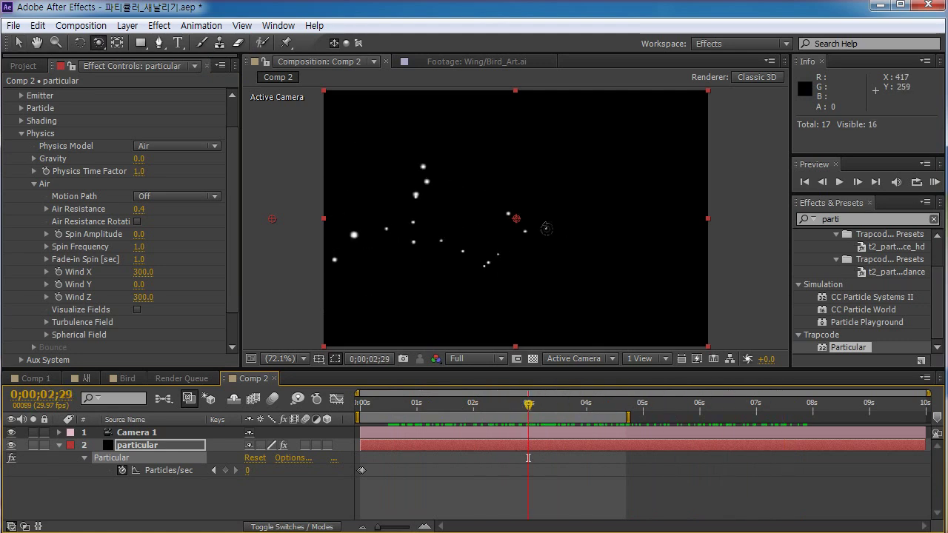
left_click_drag(474, 403, 528, 416)
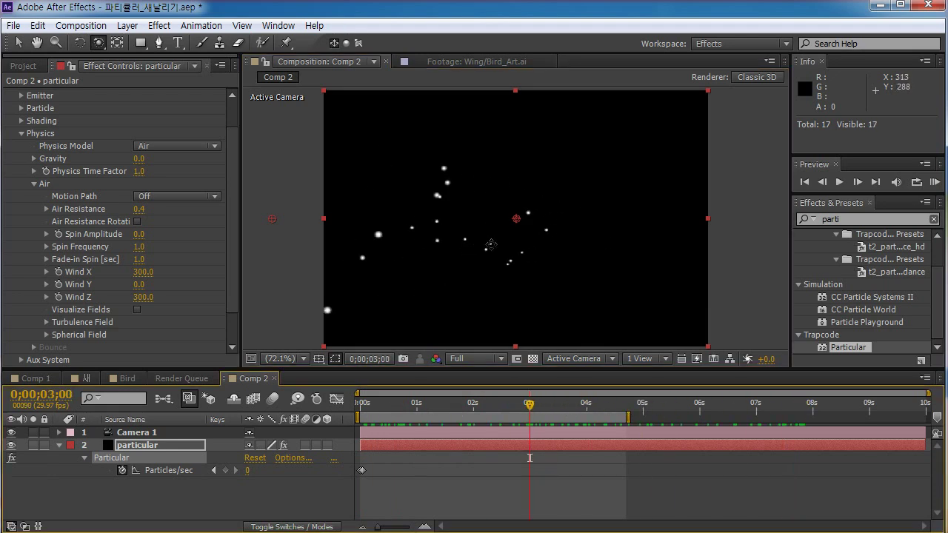
left_click_drag(536, 239, 514, 286)
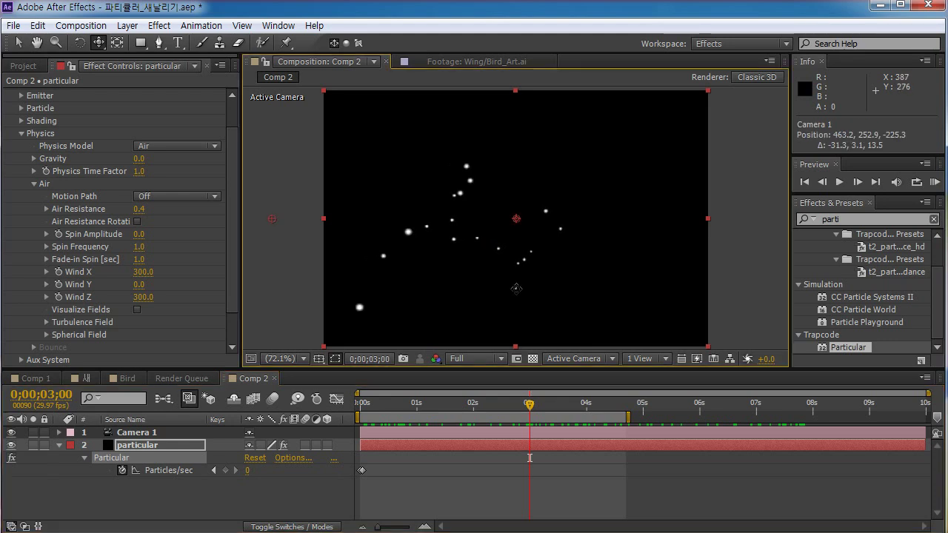
left_click(467, 403)
left_click_drag(439, 413, 504, 414)
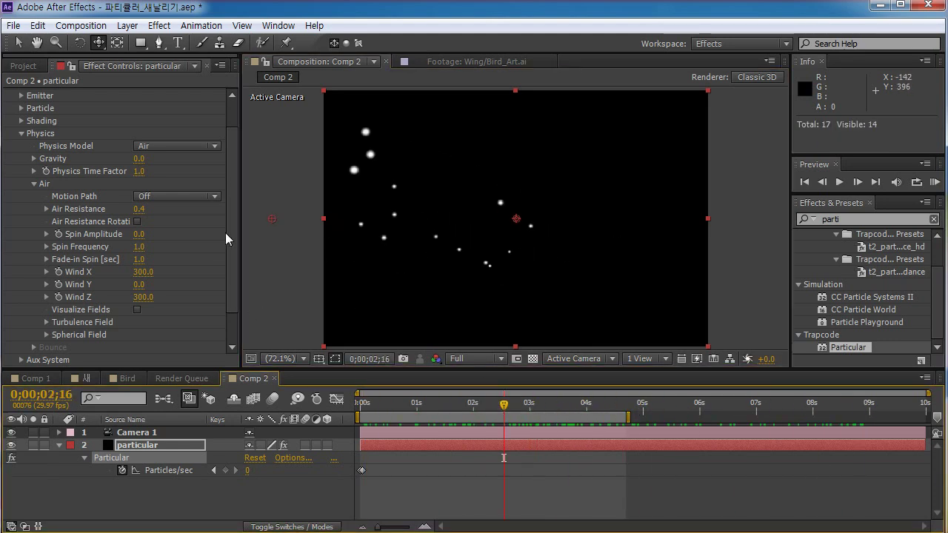
scroll(232, 226, "down", 2)
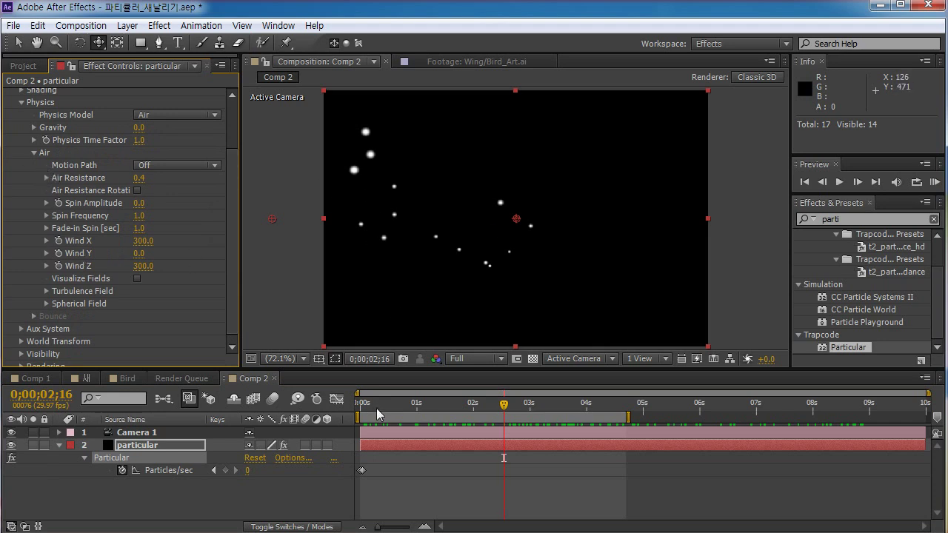
left_click_drag(378, 413, 501, 412)
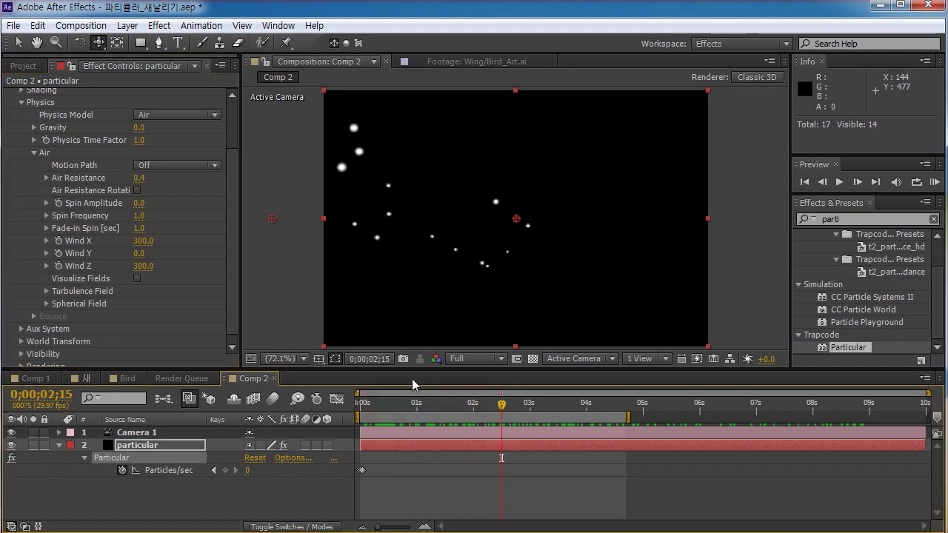
left_click_drag(415, 407, 510, 397)
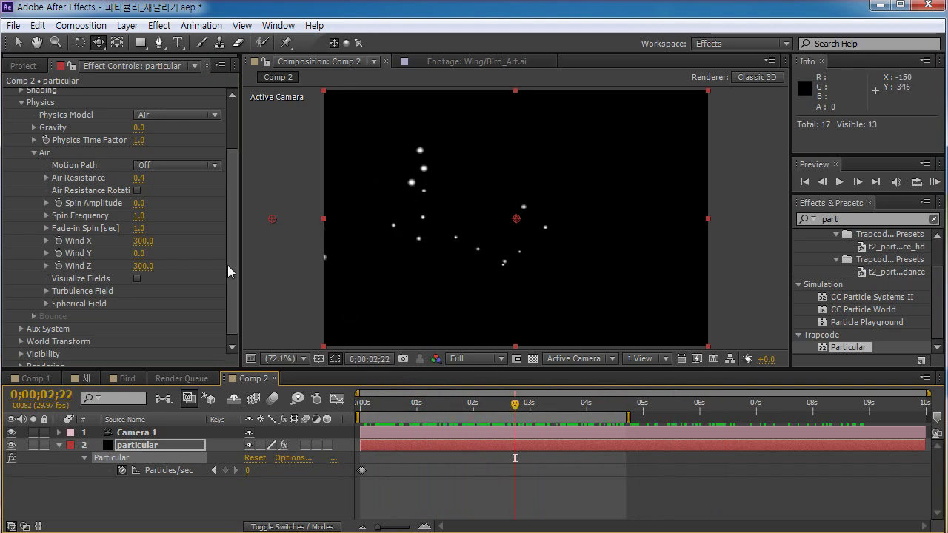
Set the Turbulence Field's Affect Size to 39 in Particular's Air physics.
left_click_drag(227, 265, 232, 286)
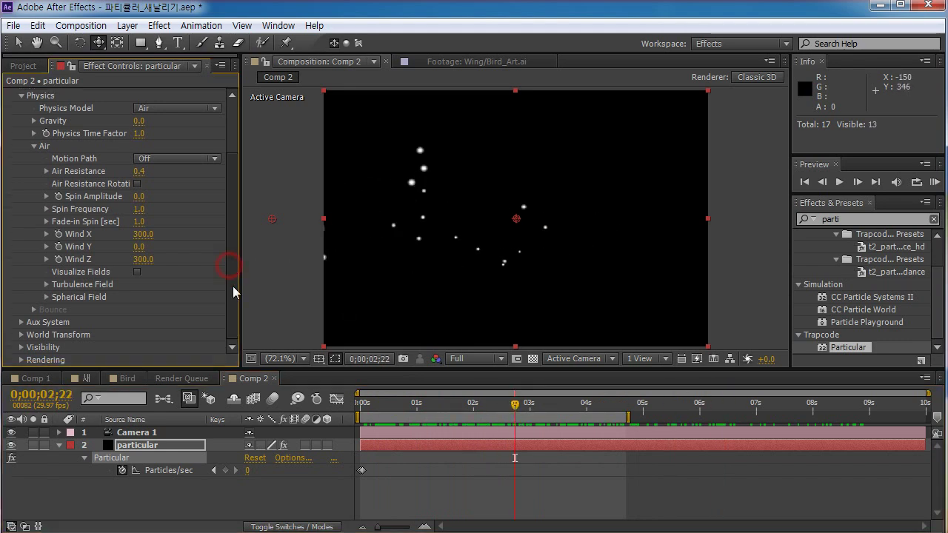
left_click(46, 285)
scroll(163, 285, "down", 3)
scroll(237, 222, "up", 1)
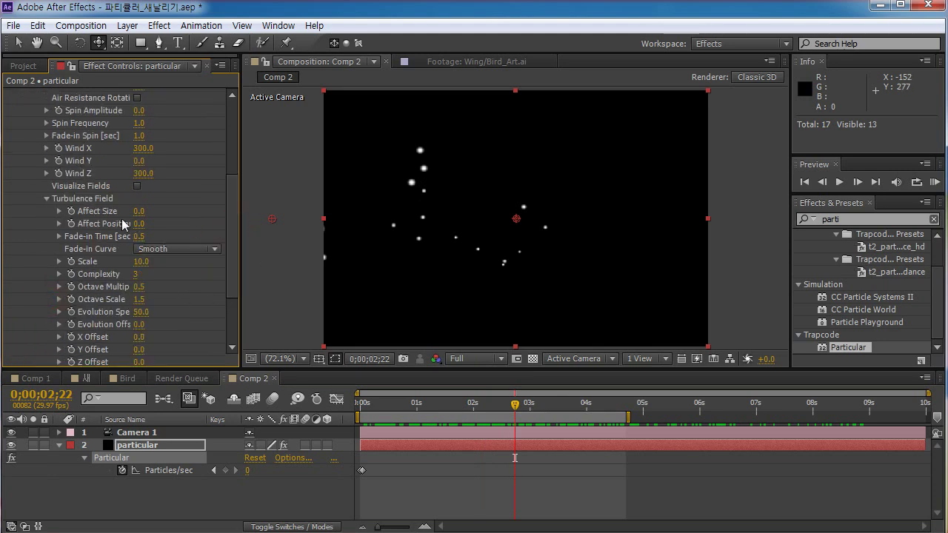
left_click_drag(139, 211, 182, 209)
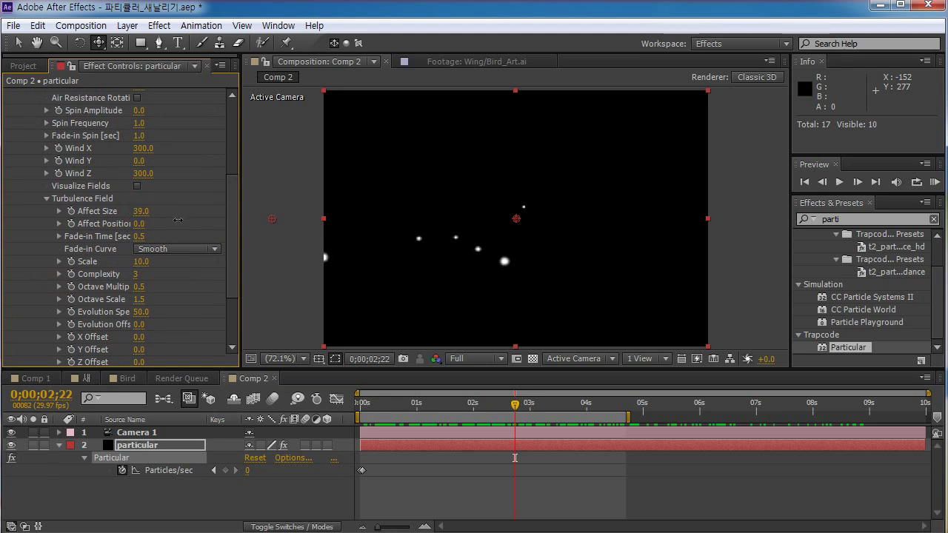
Check the particle motion around 2.5 seconds and set the Turbulence Field's Affect Size to 0.
left_click_drag(413, 409, 502, 408)
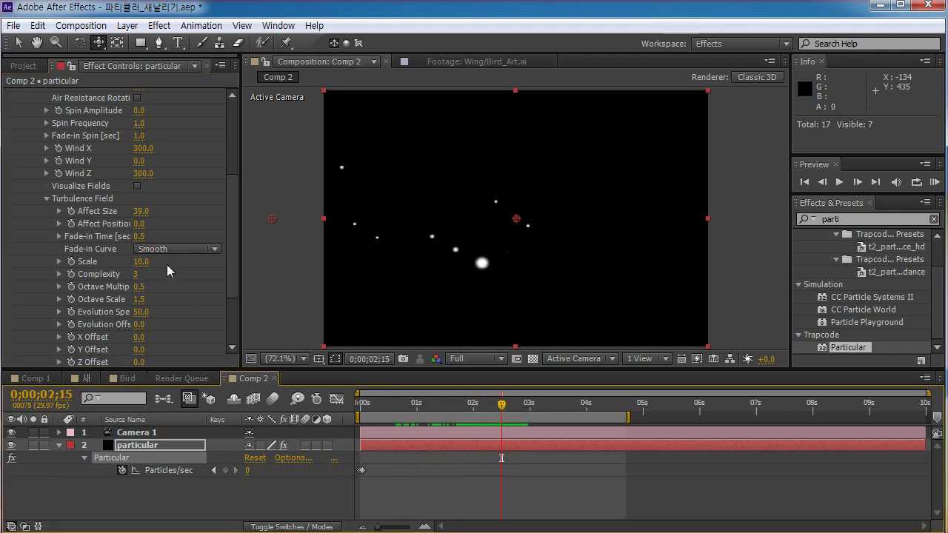
left_click(141, 214)
type("0")
key("Return")
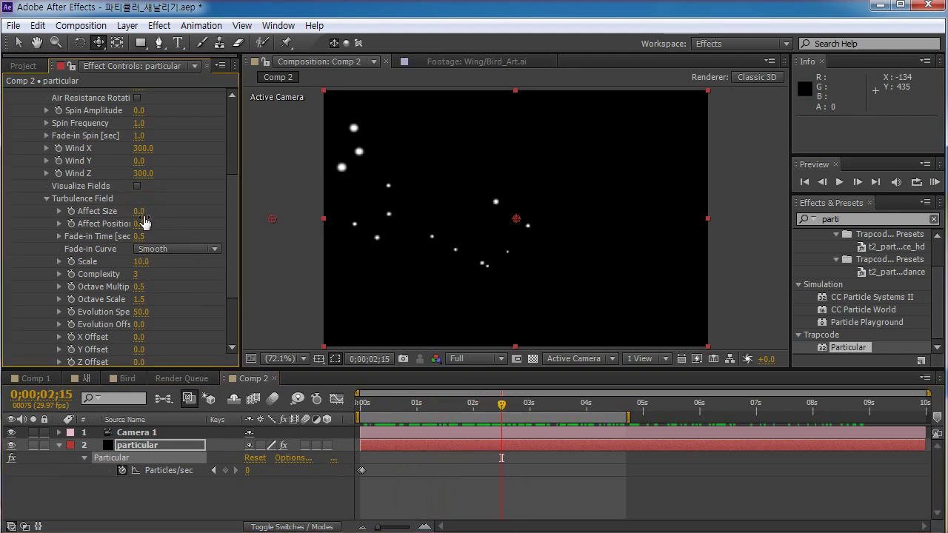
Try a Turbulence Field Affect Position of 75 and check the flock's motion up to about 4 seconds.
left_click_drag(145, 223, 190, 223)
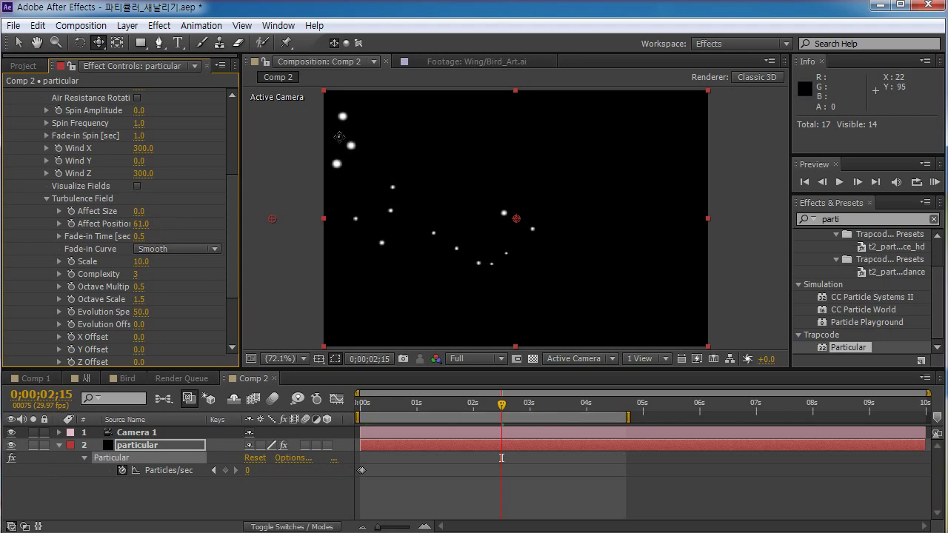
left_click_drag(421, 404, 439, 443)
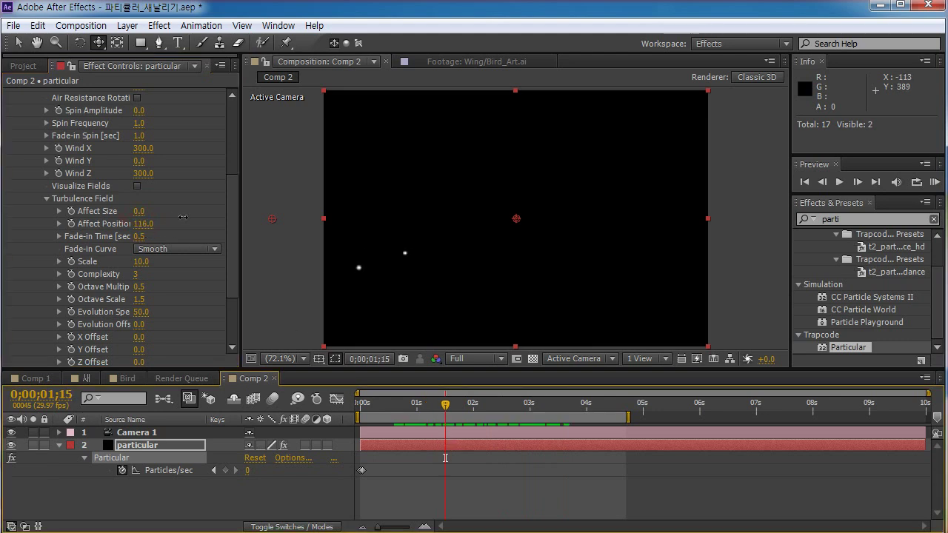
left_click(144, 224)
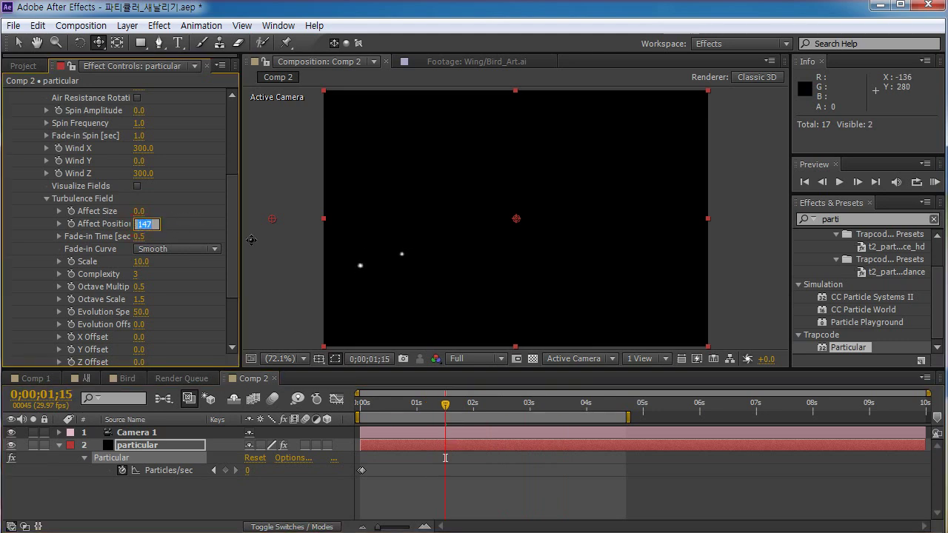
type("75")
key("Return")
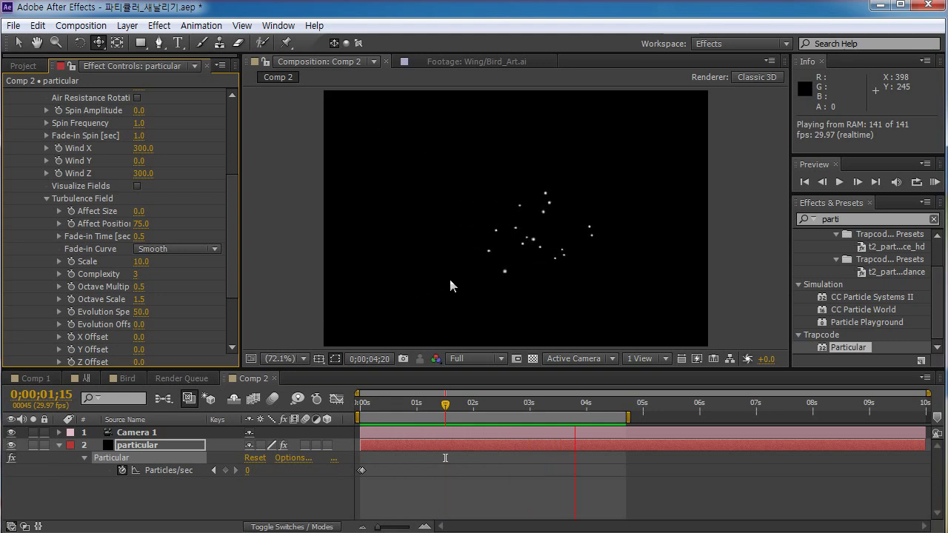
left_click(474, 409)
left_click_drag(447, 406, 591, 384)
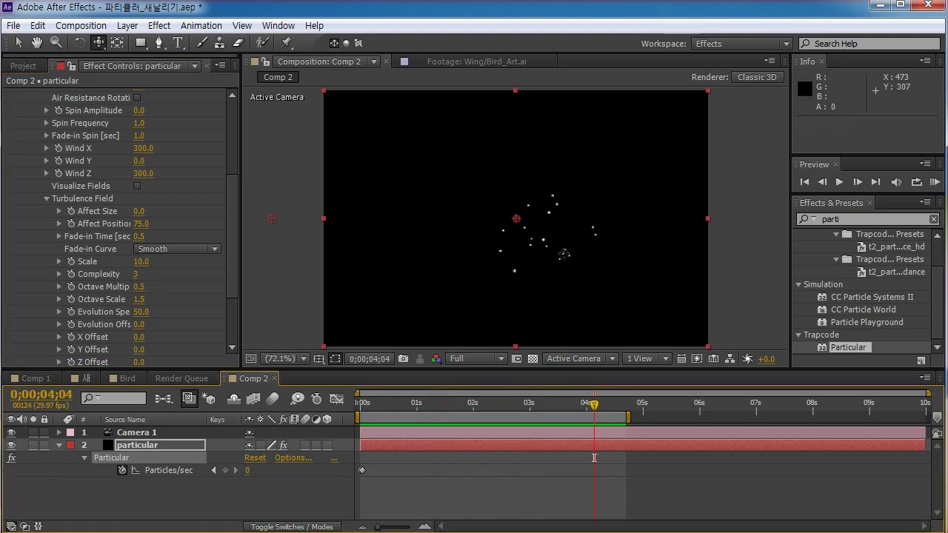
Adjust the camera view of the flock at 0;00;04;04 and play a RAM preview of the motion.
left_click_drag(229, 260, 677, 269)
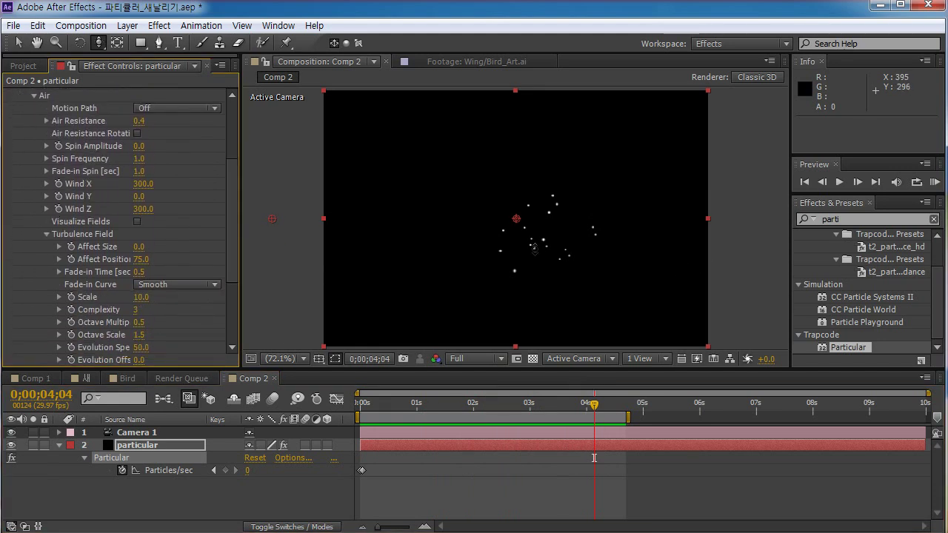
left_click_drag(539, 245, 567, 240)
mouse_move(460, 404)
left_mouse_down()
mouse_move(424, 405)
mouse_move(683, 407)
mouse_move(390, 407)
mouse_move(660, 406)
mouse_move(460, 413)
left_mouse_up()
key("KP_0")
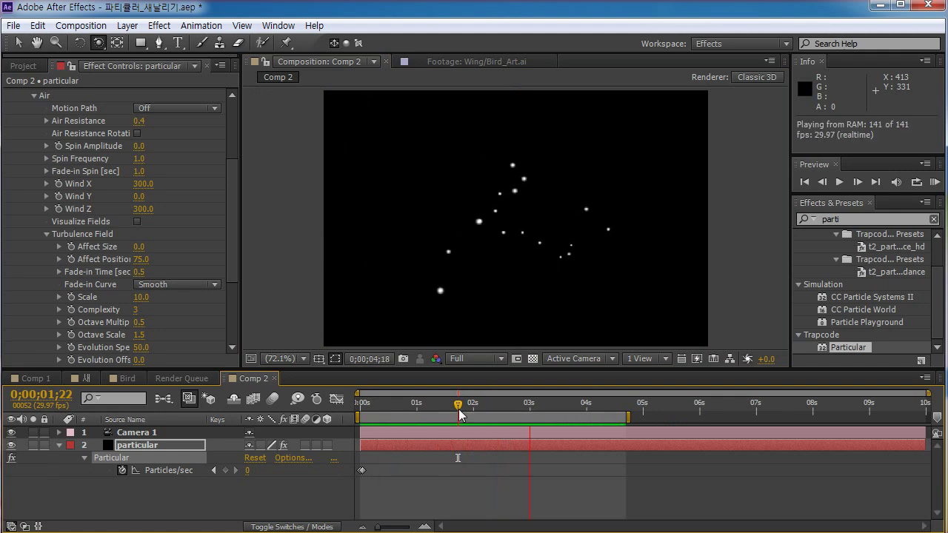
key("space")
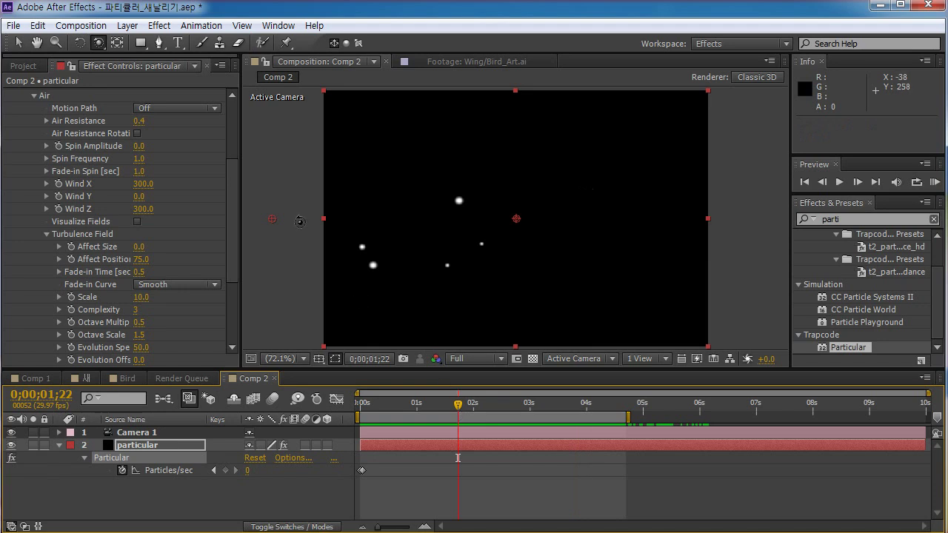
Set the Turbulence Field's Affect Position to 90 and preview the flock's motion.
left_click_drag(234, 252, 235, 294)
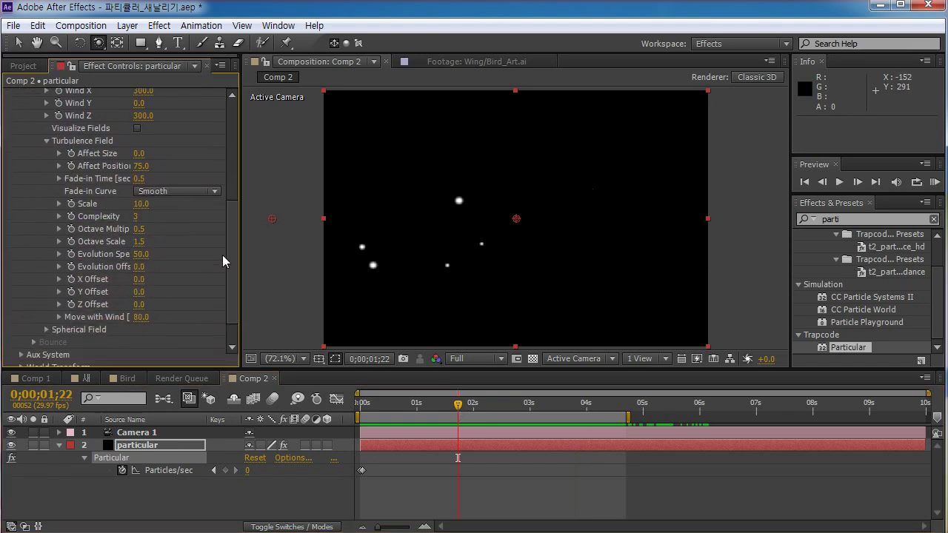
left_click_drag(232, 258, 240, 204)
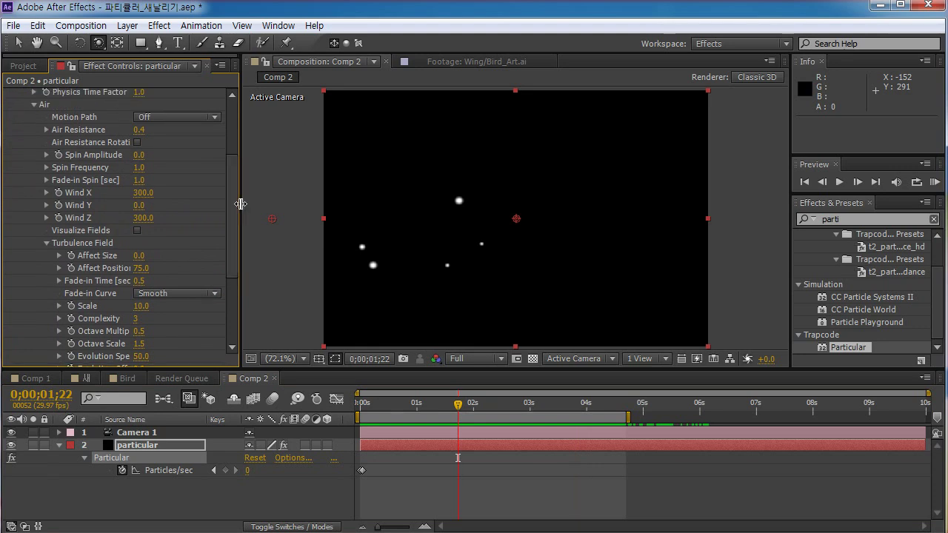
left_click(141, 268)
type("90")
key("Return")
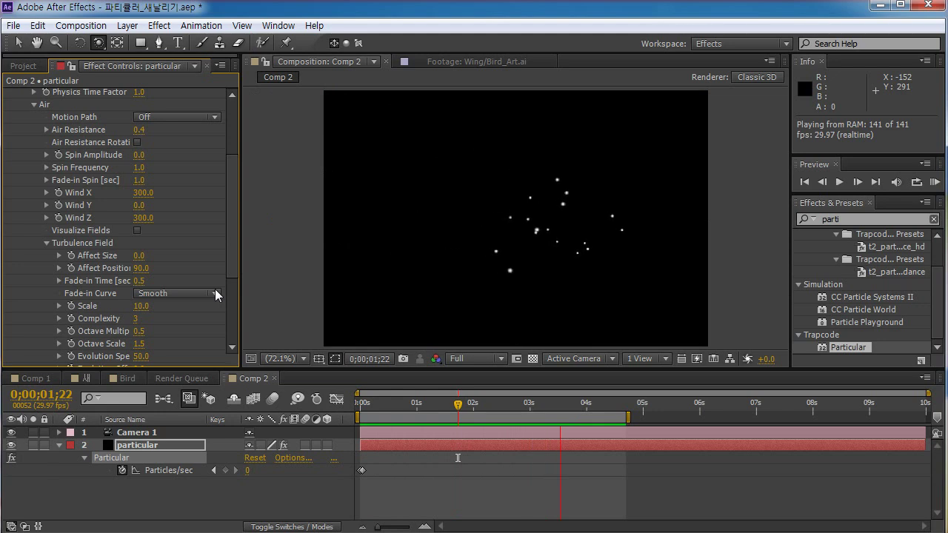
key("space")
Collapse Particular's Air and Physics settings and move the current time to 0;00;02;28.
left_click(39, 240)
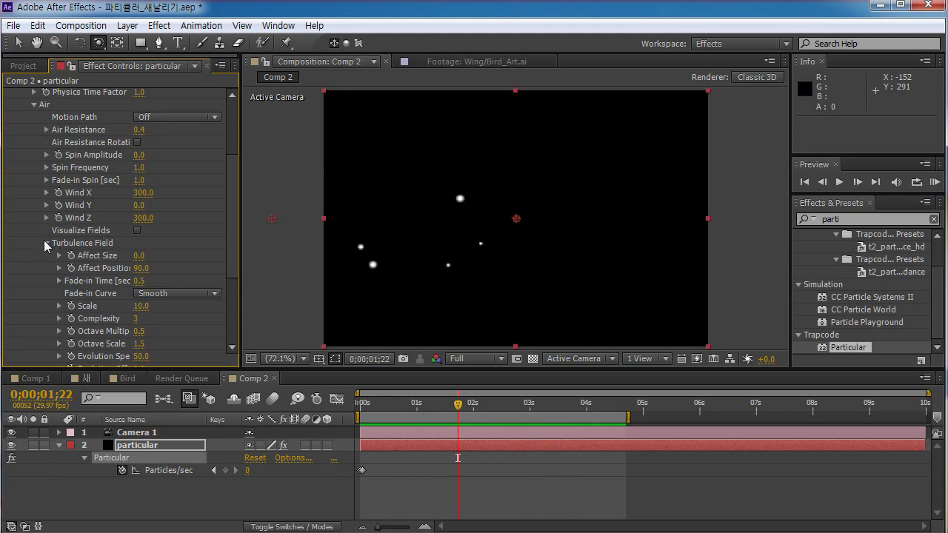
left_click(32, 105)
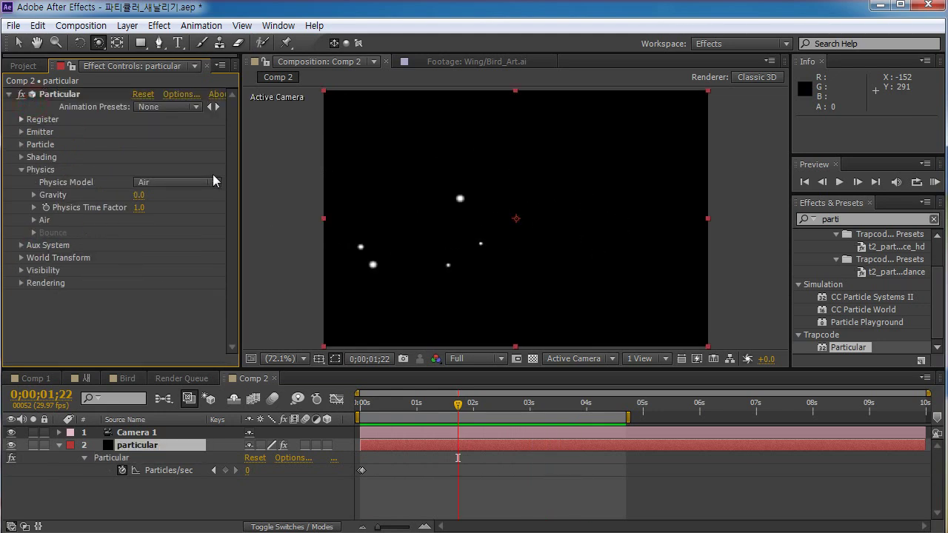
left_click(20, 170)
left_click_drag(387, 404, 526, 417)
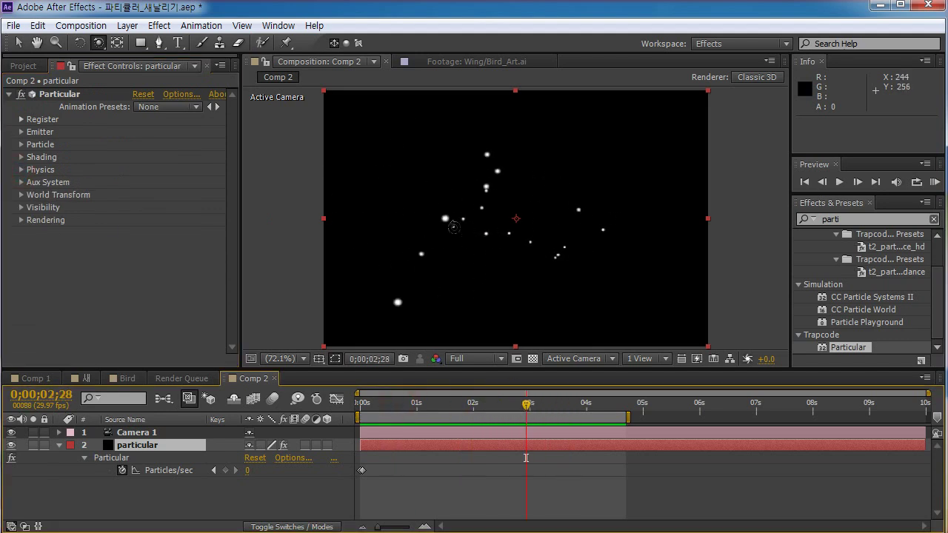
Add the 새 bird composition to Comp 2 above the particular layer and hide it.
key("v")
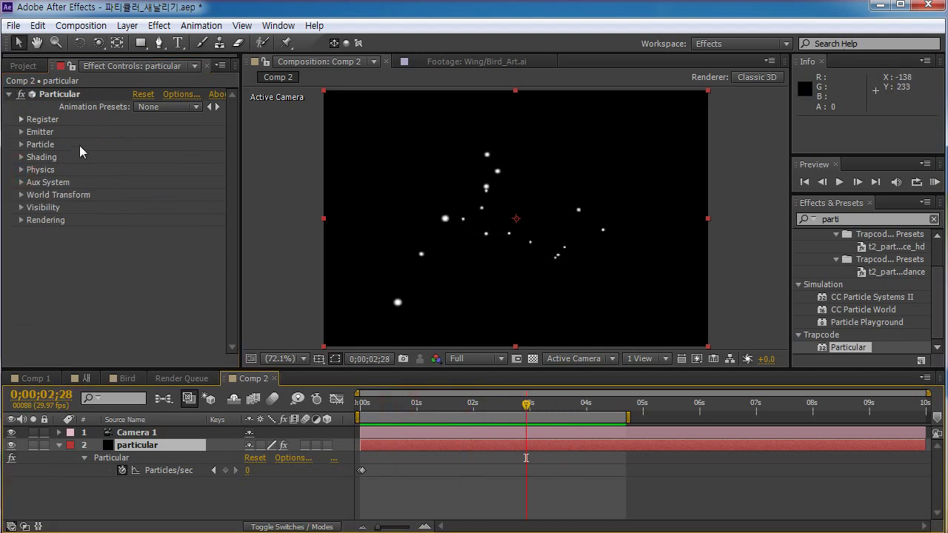
left_click(23, 65)
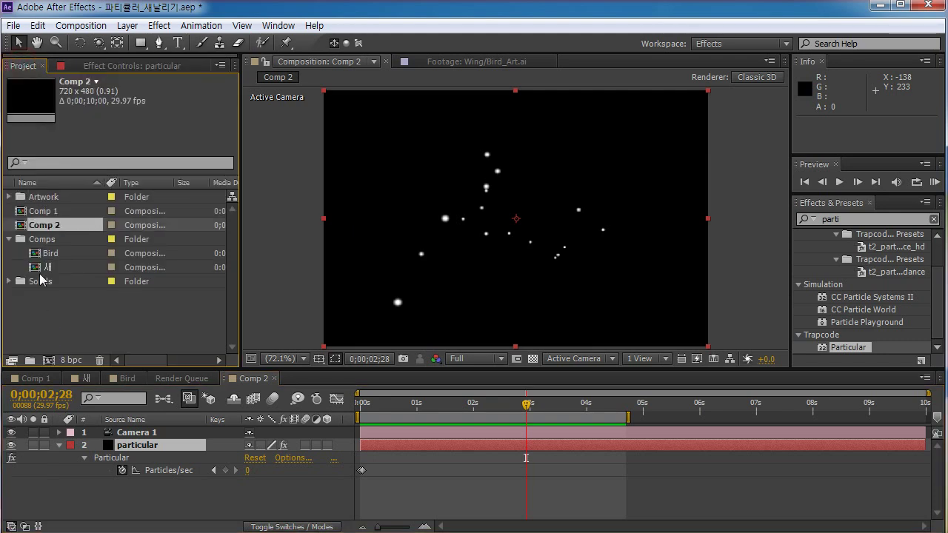
left_click(47, 268)
left_click_drag(50, 274, 144, 445)
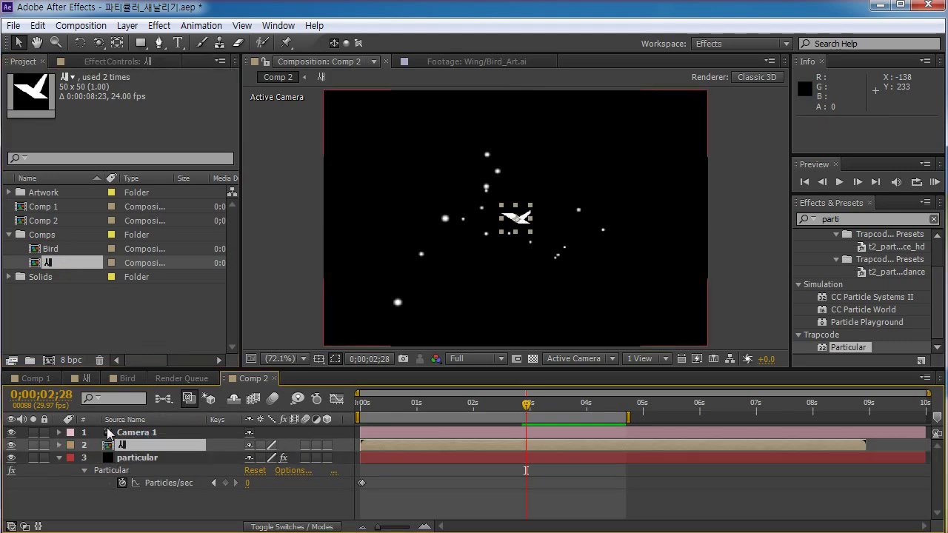
left_click(11, 447)
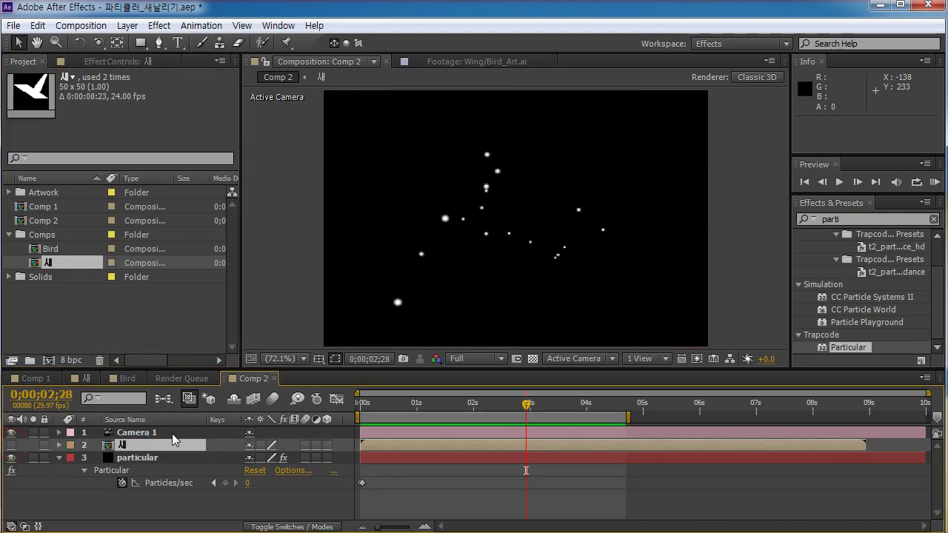
Set Particular's Particle Type to Sprite and use the 새 layer as its texture.
left_click(137, 459)
left_click(106, 67)
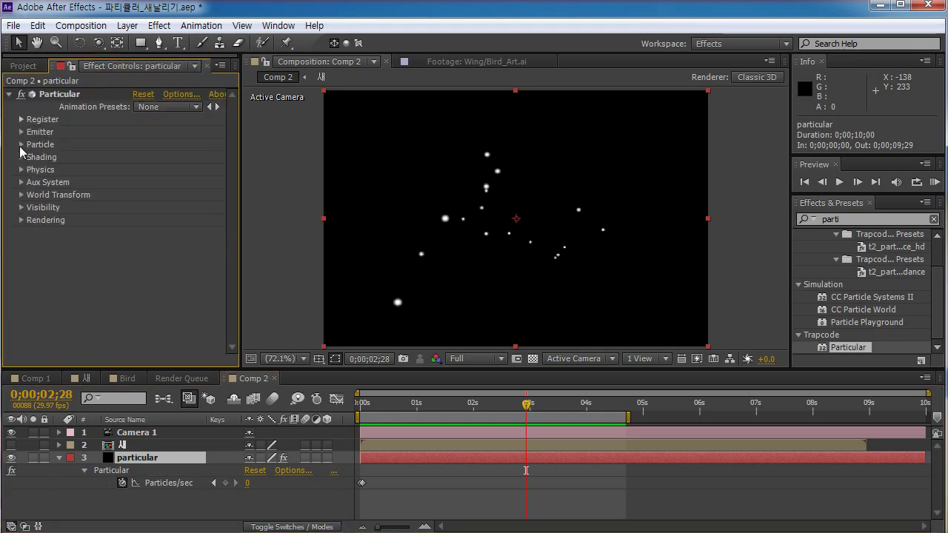
left_click(21, 145)
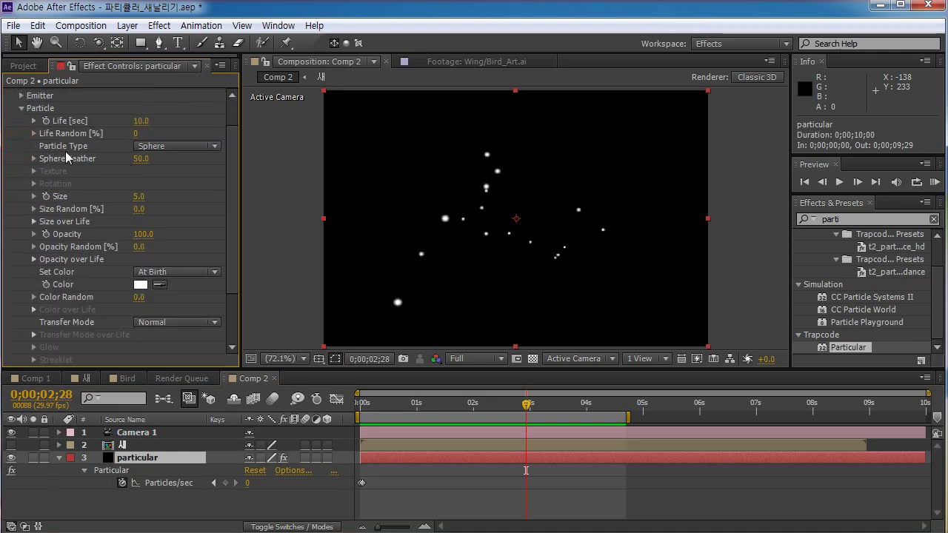
left_click(181, 146)
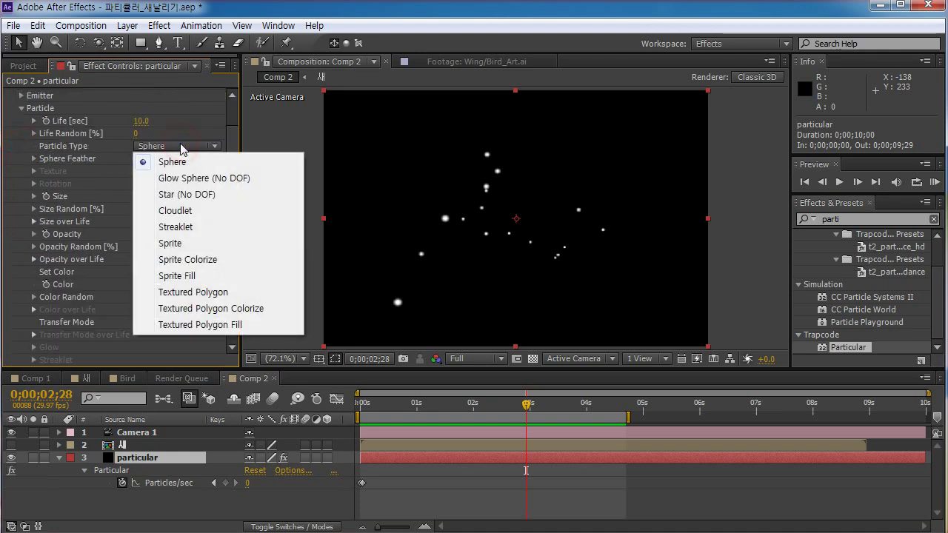
left_click(182, 245)
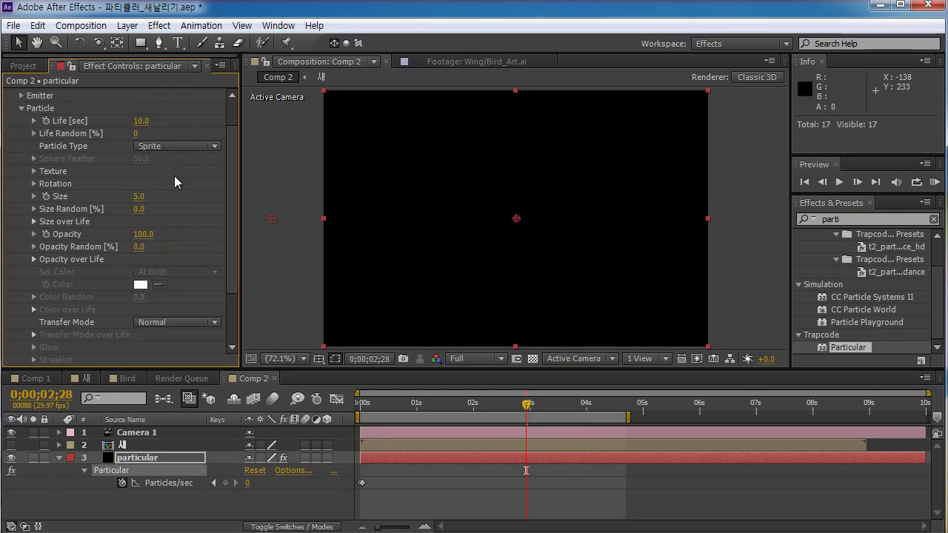
left_click(33, 171)
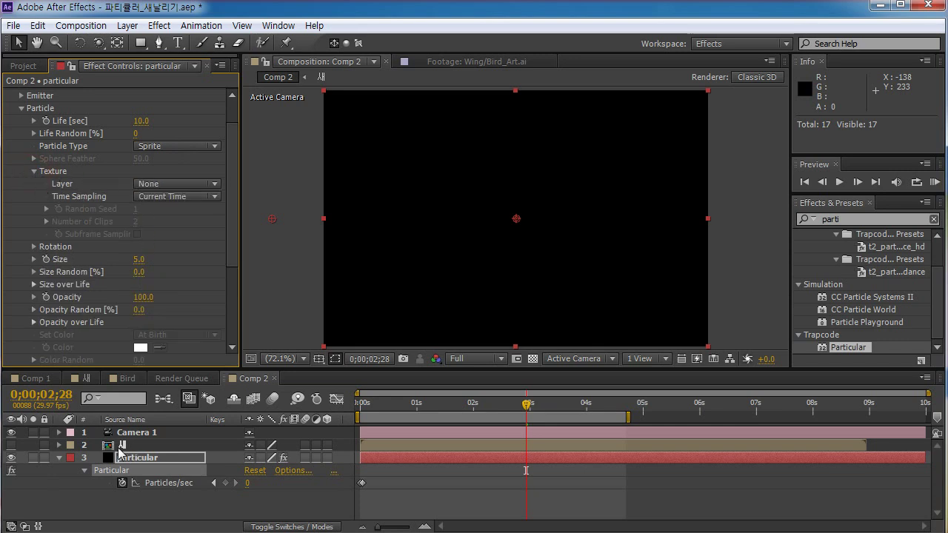
left_click(150, 185)
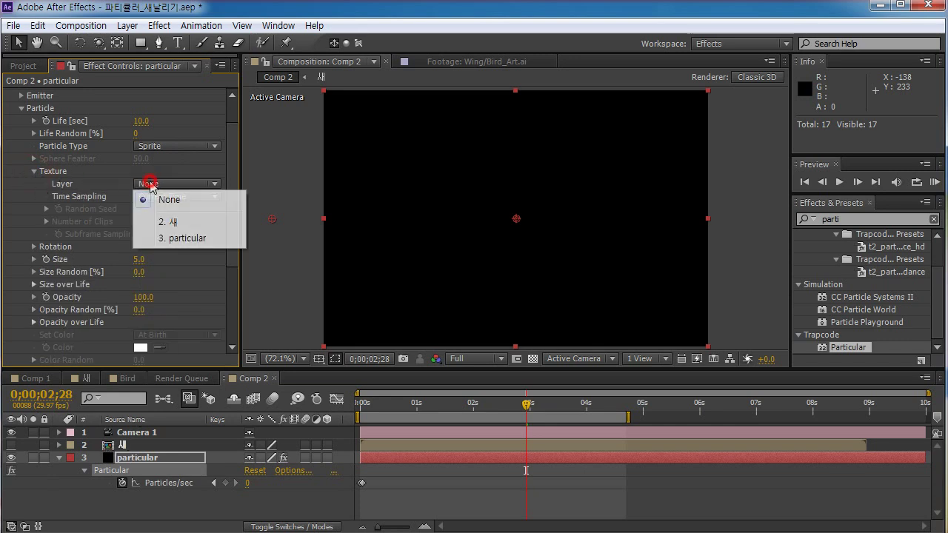
left_click(173, 223)
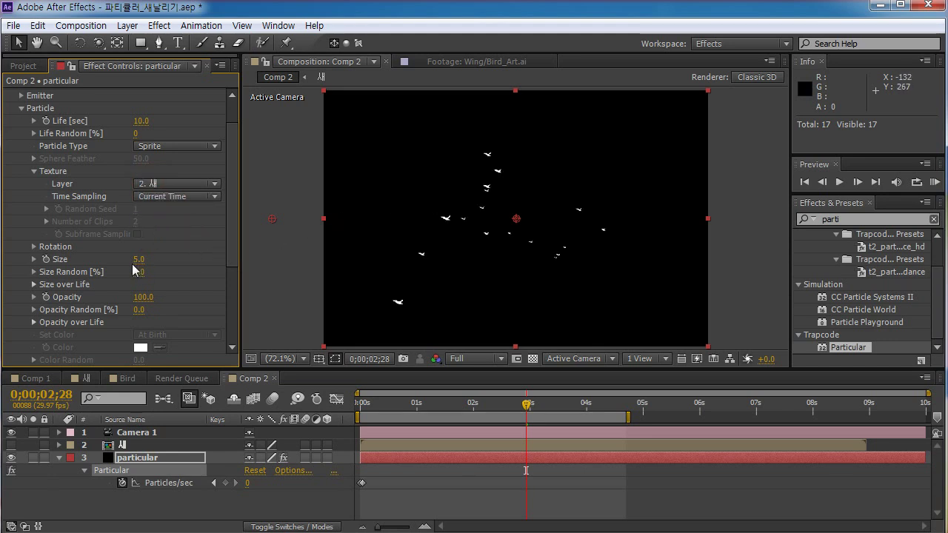
Set the particle Size to 31 and check the bird sprites' motion between about 1 and 3 seconds.
left_click_drag(138, 260, 151, 259)
left_click(433, 404)
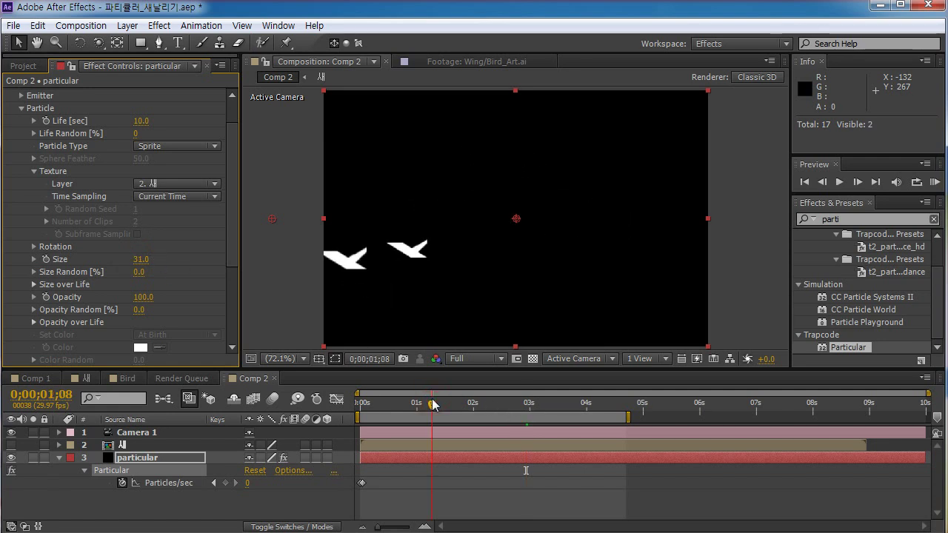
left_click_drag(433, 404, 473, 394)
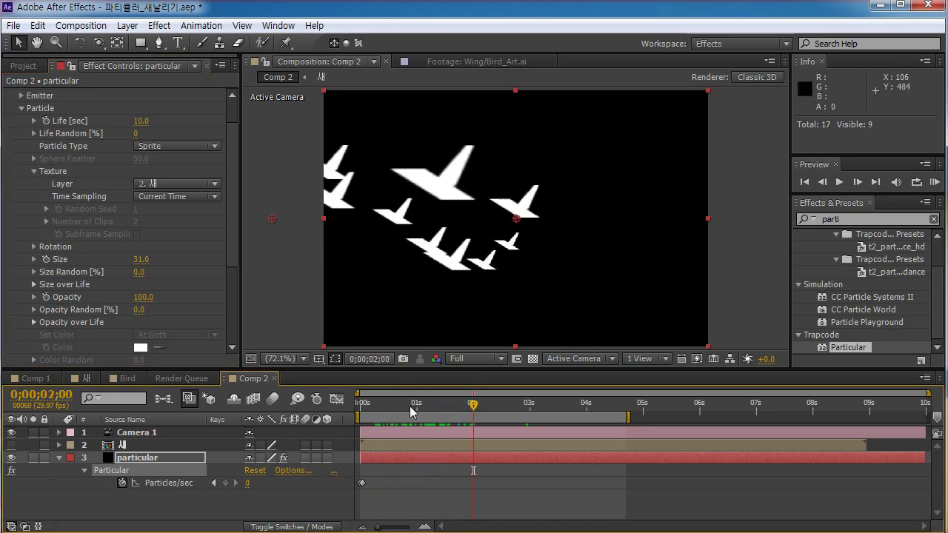
left_click_drag(426, 407, 511, 406)
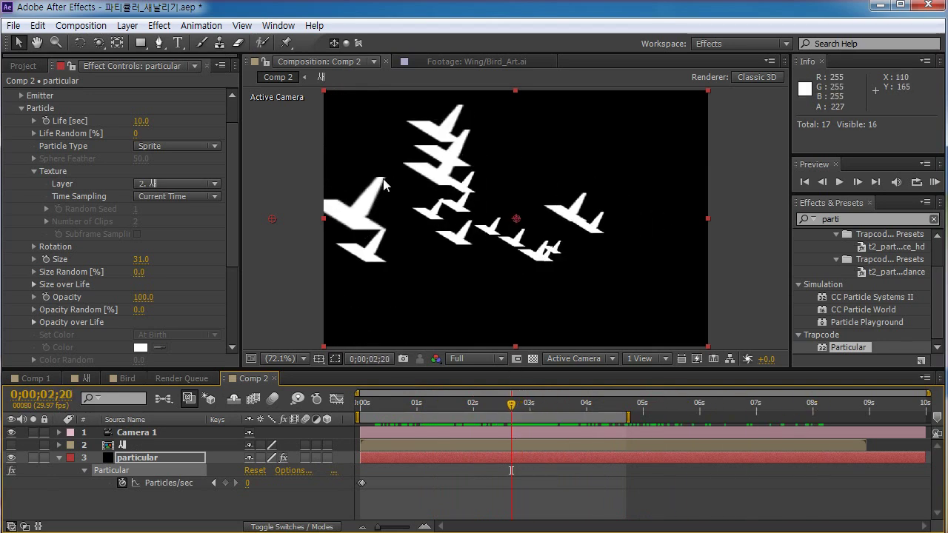
left_click_drag(417, 404, 525, 406)
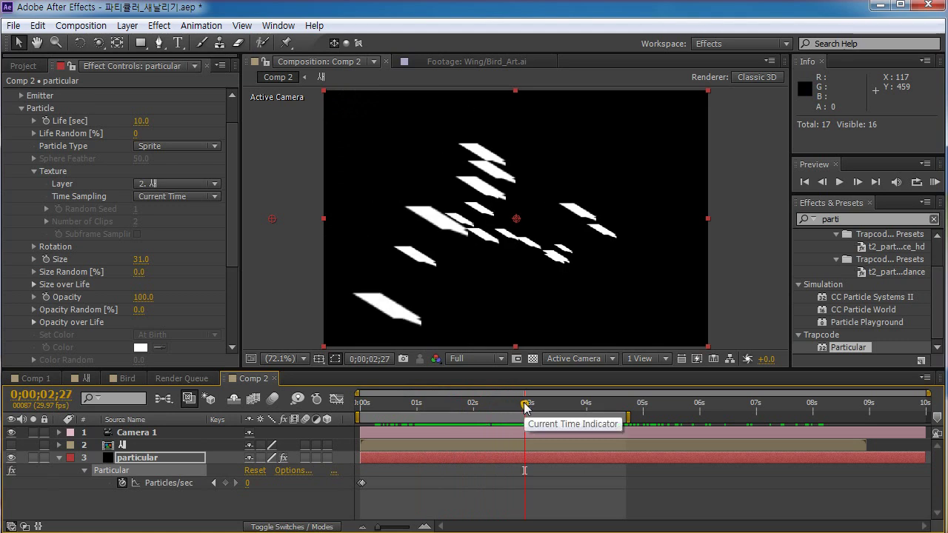
Open the 새 composition, check the wing flap at frame 19 and make its Camera 1 layer visible.
left_click(81, 379)
left_click_drag(562, 400, 665, 414)
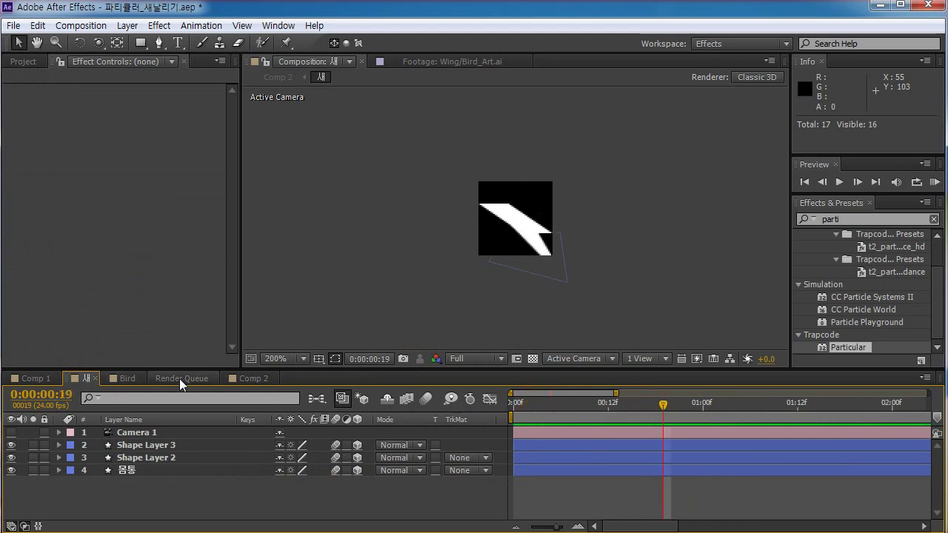
left_click(131, 433)
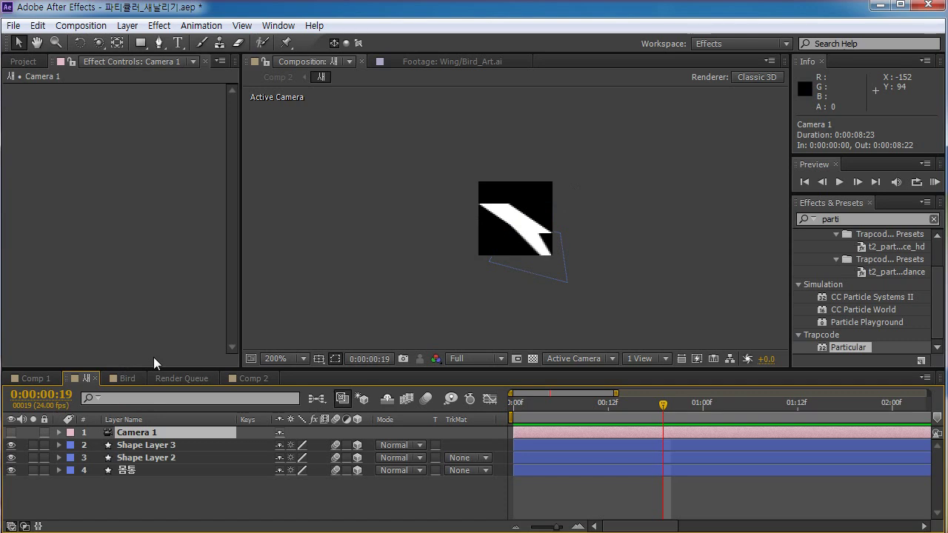
left_click(12, 433)
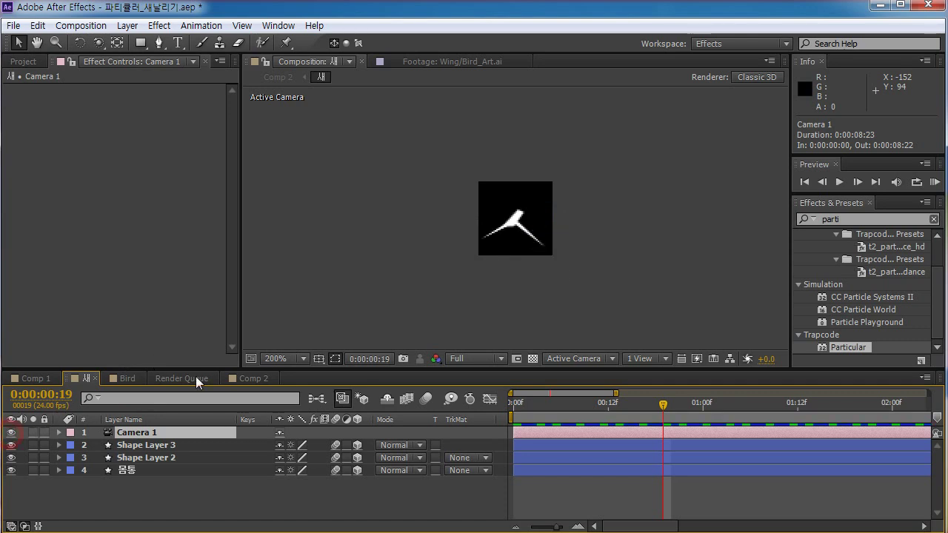
mouse_move(536, 215)
left_mouse_down()
mouse_move(556, 199)
mouse_move(502, 219)
left_mouse_up()
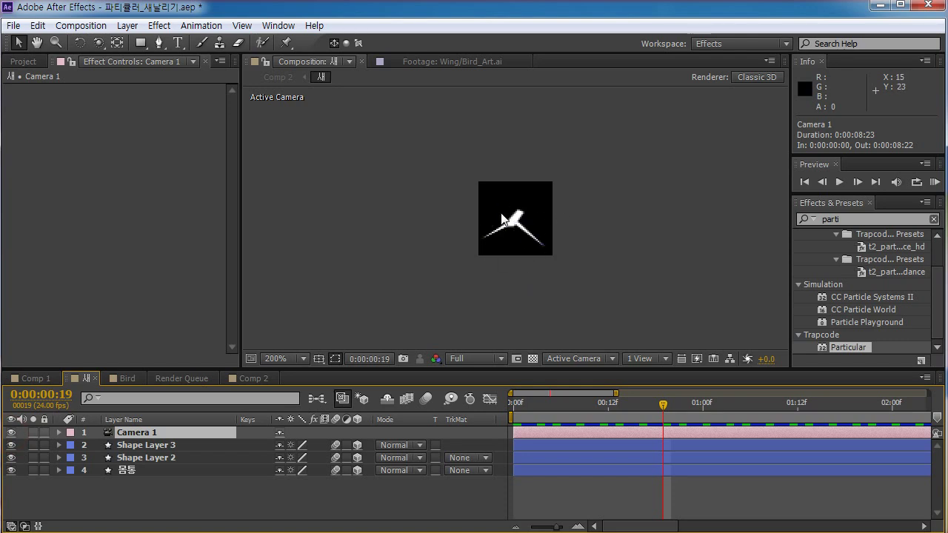
Check the wing flap in the first frames and orbit the 새 composition's Camera 1 to position about 92.4, 37.6, 46.2.
left_click_drag(518, 412, 576, 412)
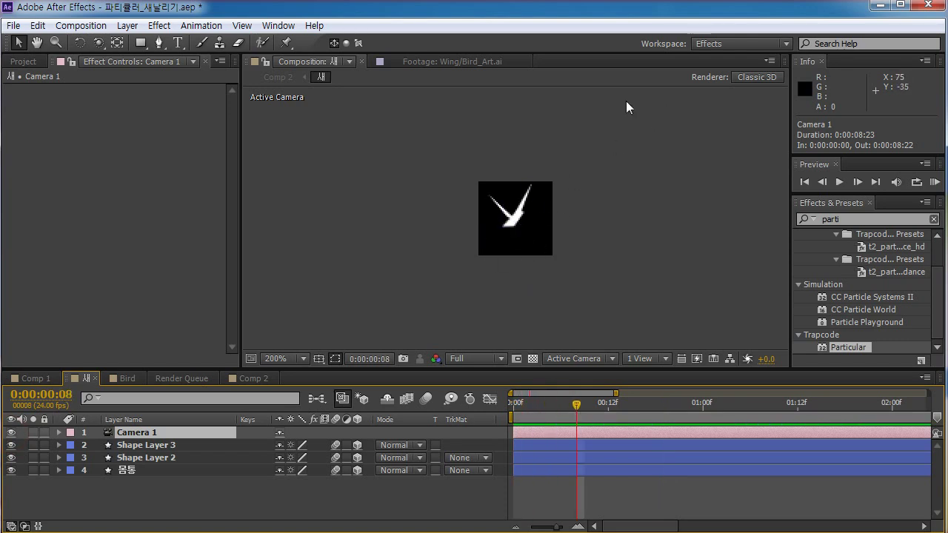
left_click(538, 405)
key("space")
key("y")
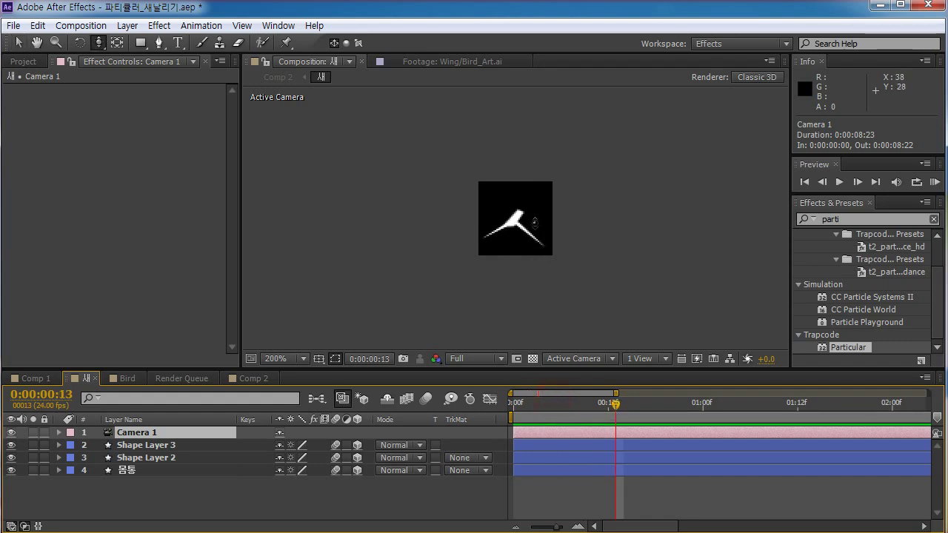
left_click_drag(520, 223, 474, 210)
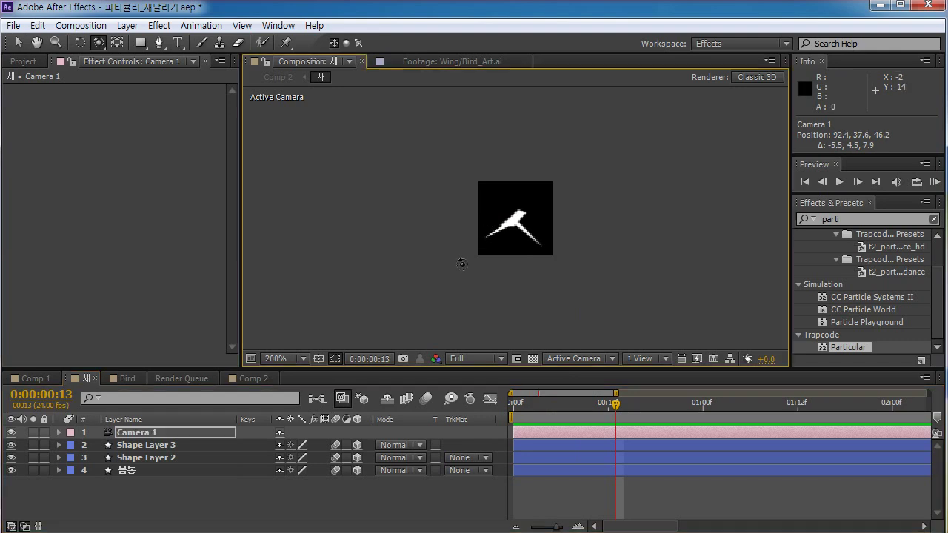
Return to Comp 2, check the flock's flapping up to about 0;00;02;26 and look through the sprite texture's Time Sampling options.
left_click(125, 378)
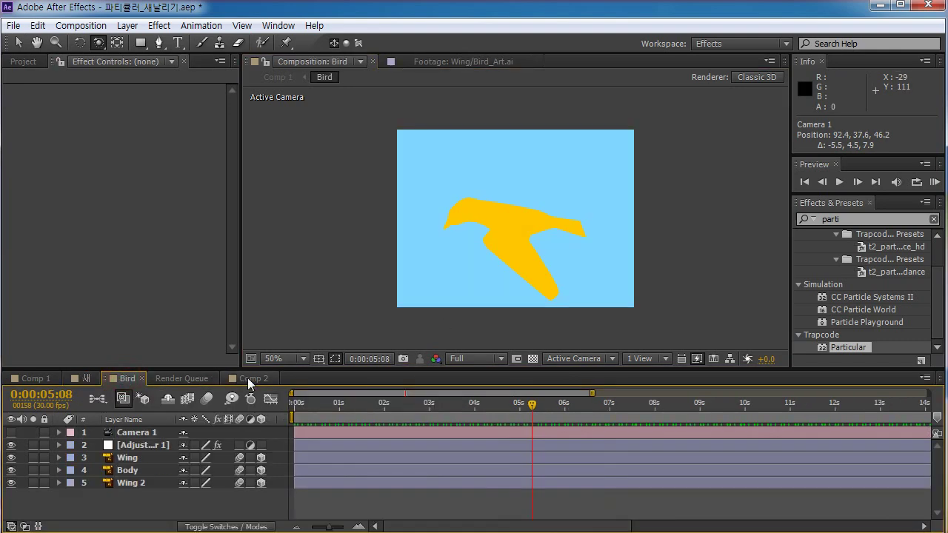
left_click(250, 378)
left_click_drag(401, 405, 522, 414)
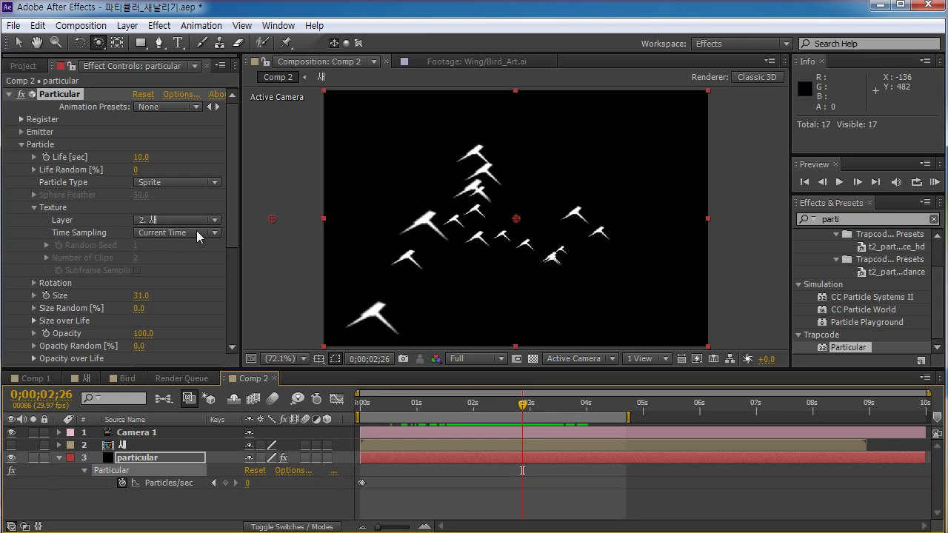
left_click(178, 234)
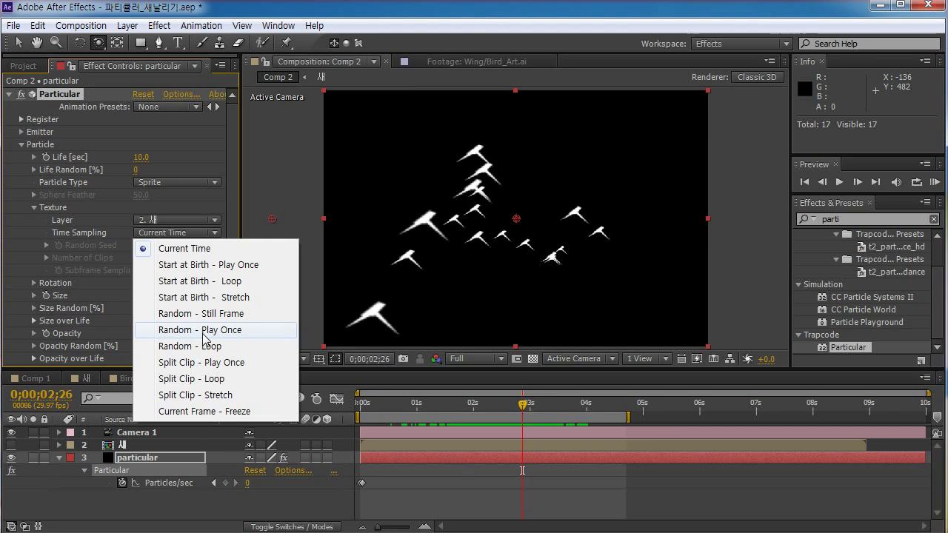
left_click(125, 494)
Open the 새 composition, fit its whole duration in the timeline and check the wing flap through to the last frame.
left_click(120, 445)
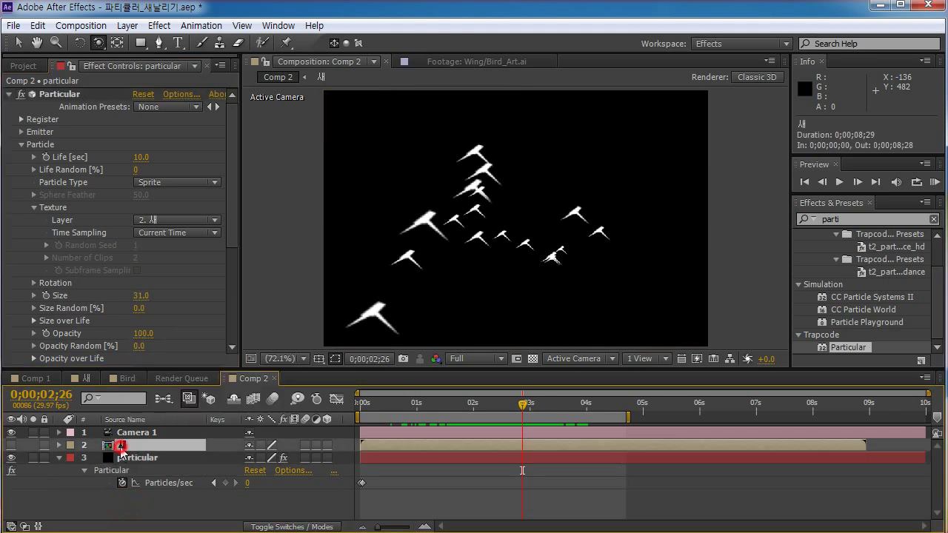
double_click(121, 446)
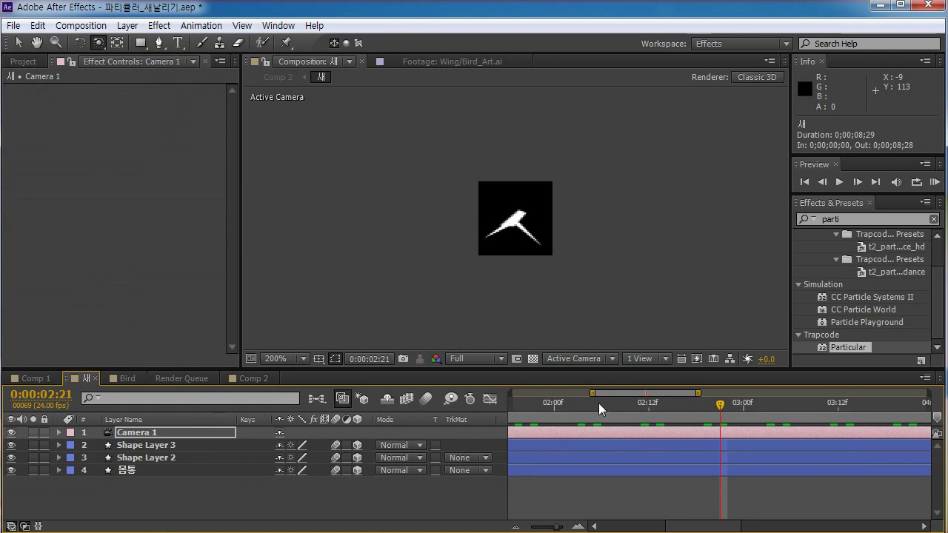
key("minus")
key("Home")
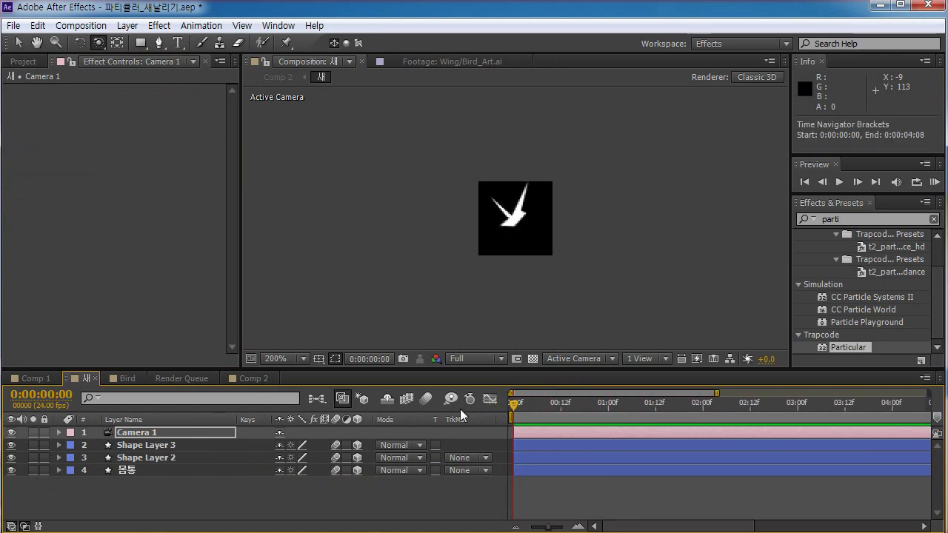
key("minus")
key("minus")
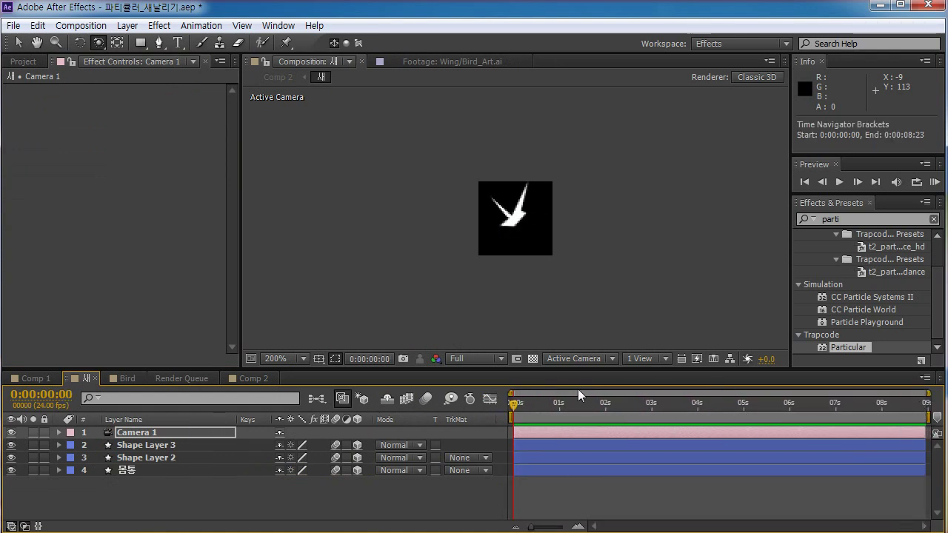
left_click_drag(530, 402, 924, 402)
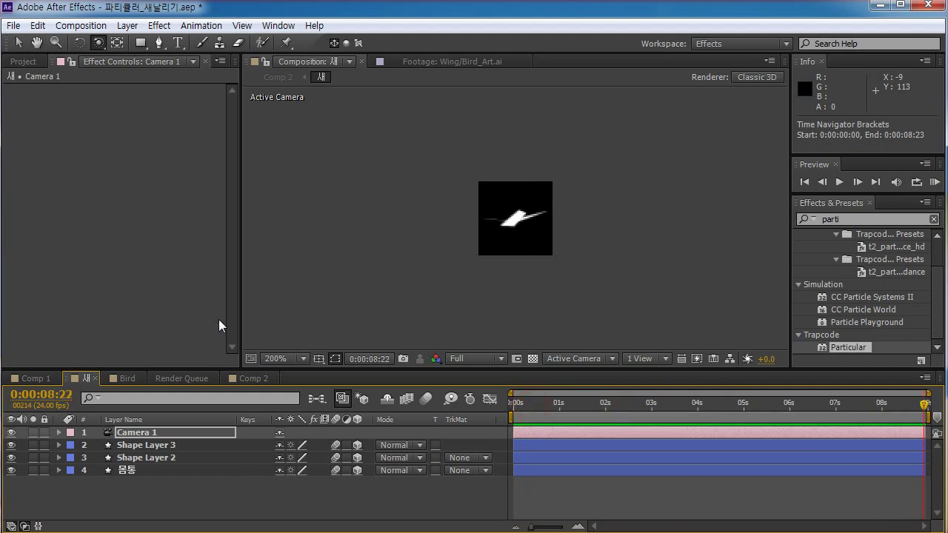
In Comp 2, set the Particular texture's Time Sampling to Random - Loop and check the birds around 2 seconds.
left_click(253, 378)
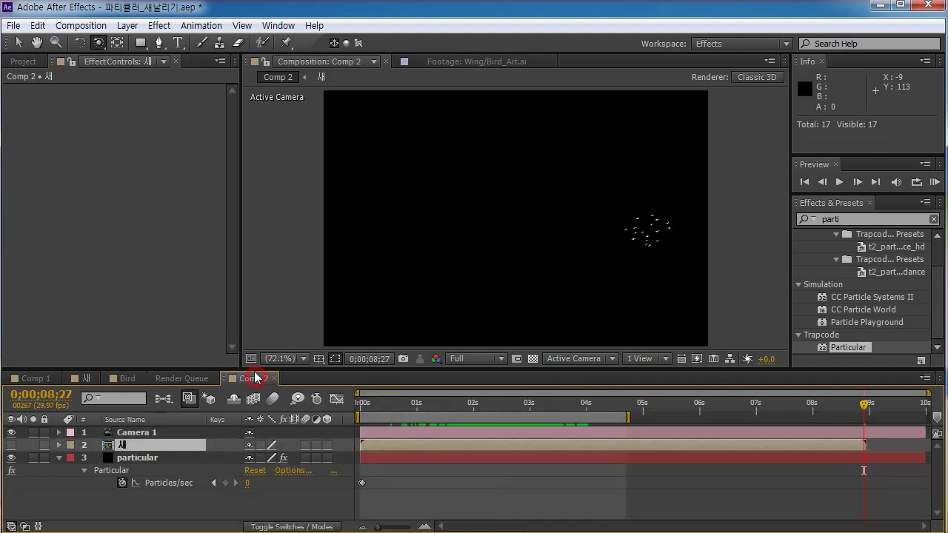
left_click(138, 458)
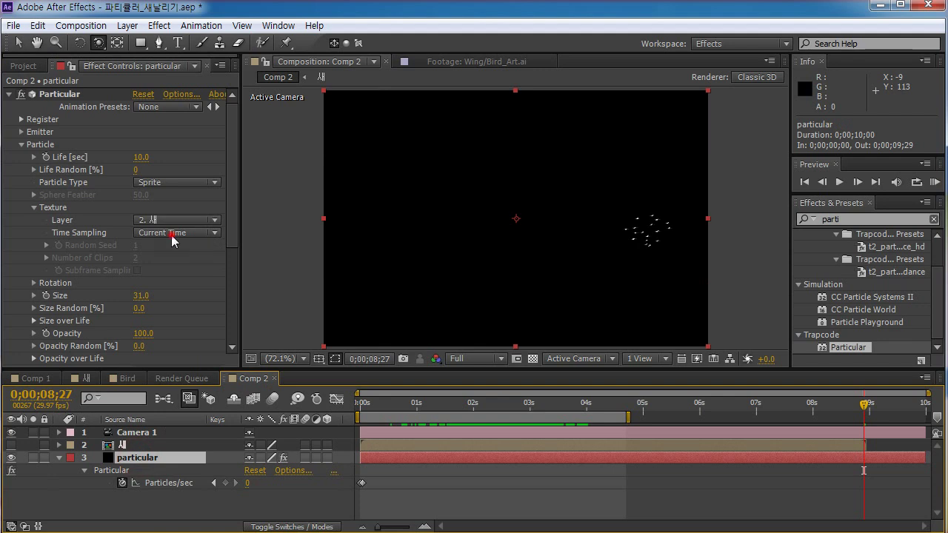
left_click(175, 234)
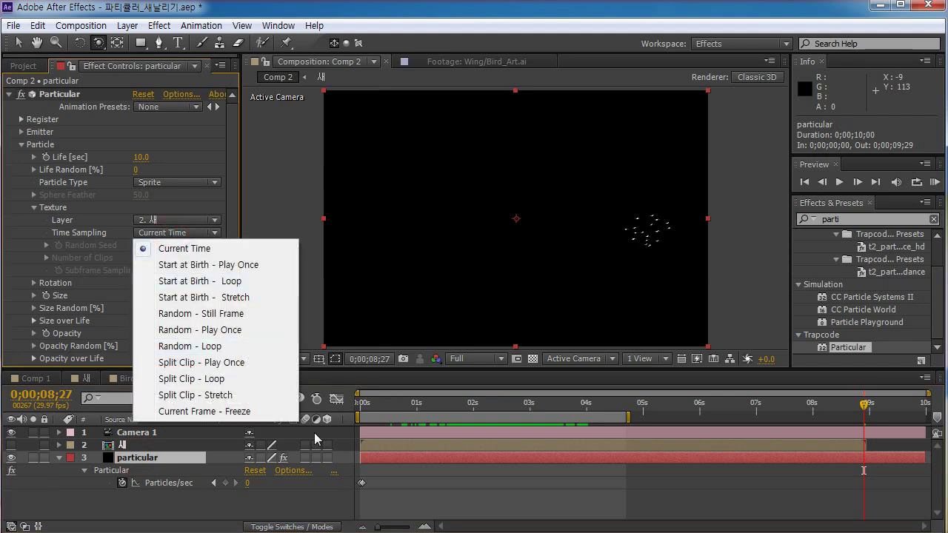
left_click(186, 346)
left_click_drag(434, 406, 472, 405)
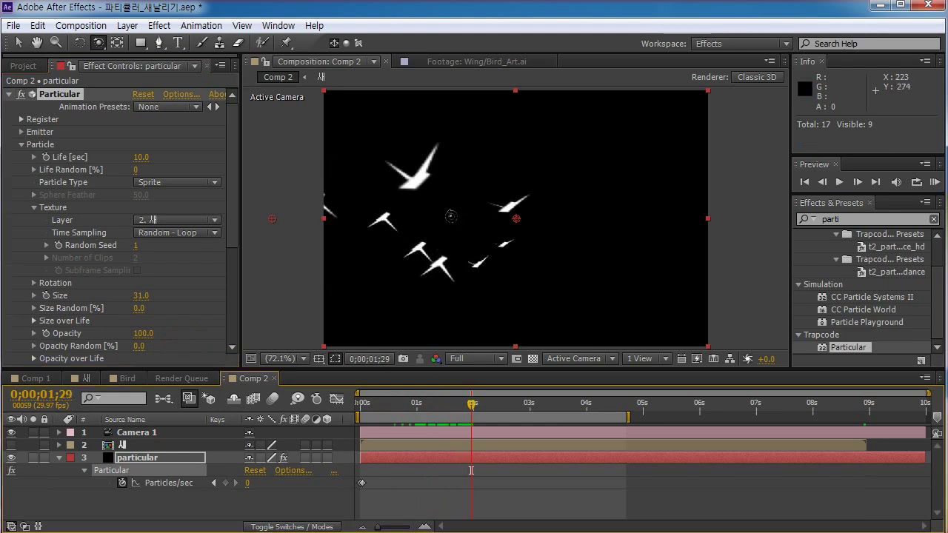
Try Start at Birth - Loop as the texture's Time Sampling and switch back to Random - Loop.
left_click(184, 234)
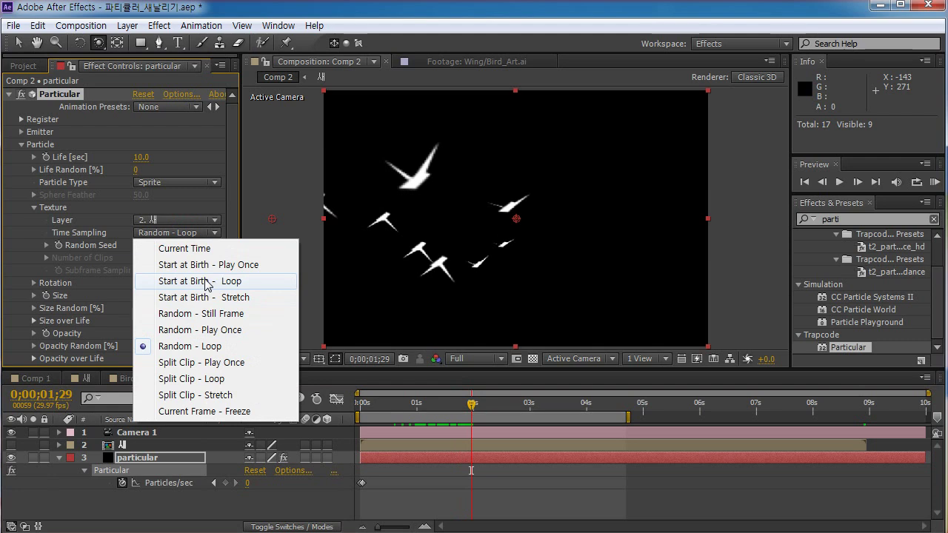
left_click(205, 280)
left_click(174, 235)
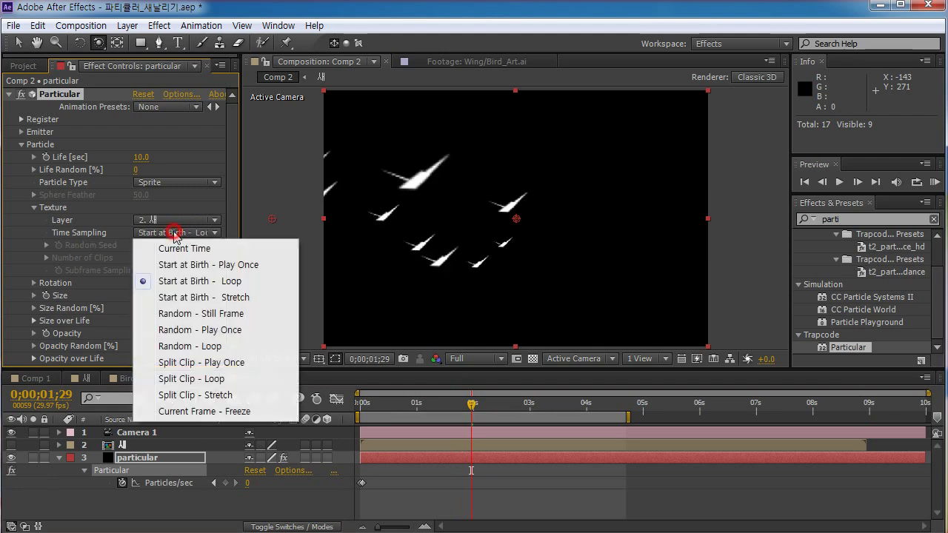
left_click(200, 348)
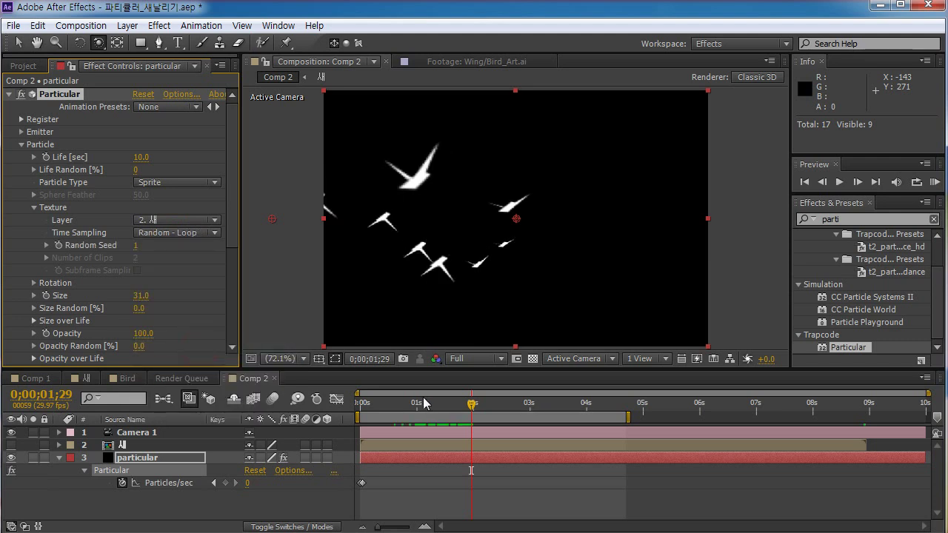
Check the randomly flapping flock up to about 0;00;02;24 and run a RAM preview of Comp 2.
left_click_drag(400, 403, 518, 403)
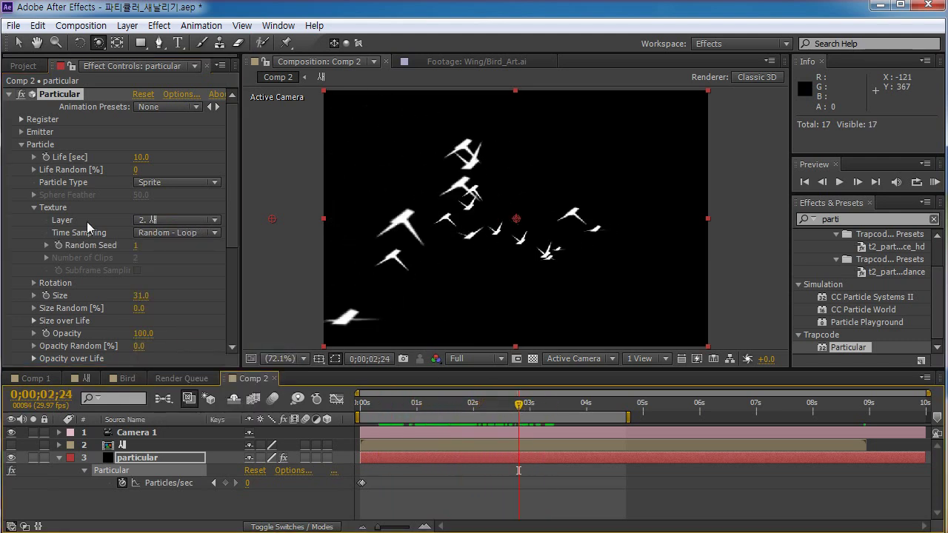
key("KP_0")
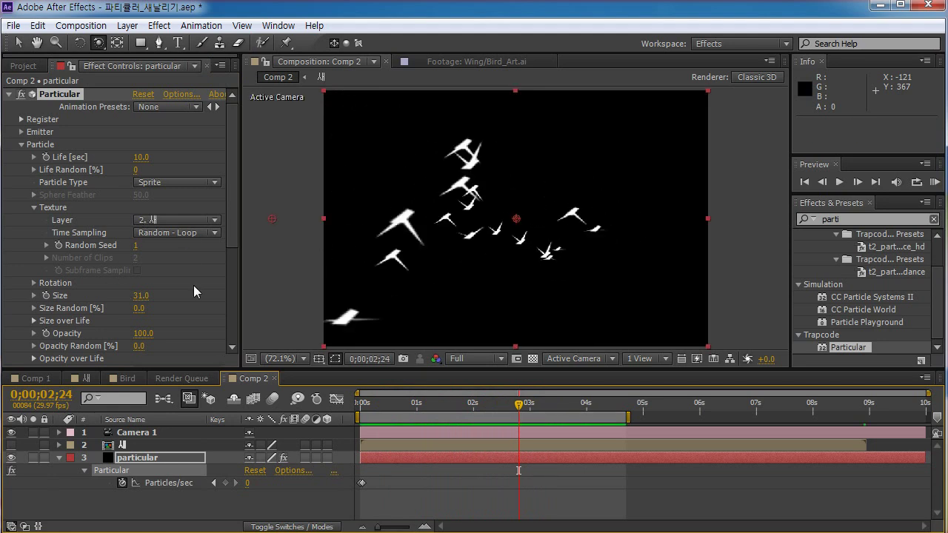
mouse_move(234, 205)
left_mouse_down()
mouse_move(231, 279)
mouse_move(235, 196)
left_mouse_up()
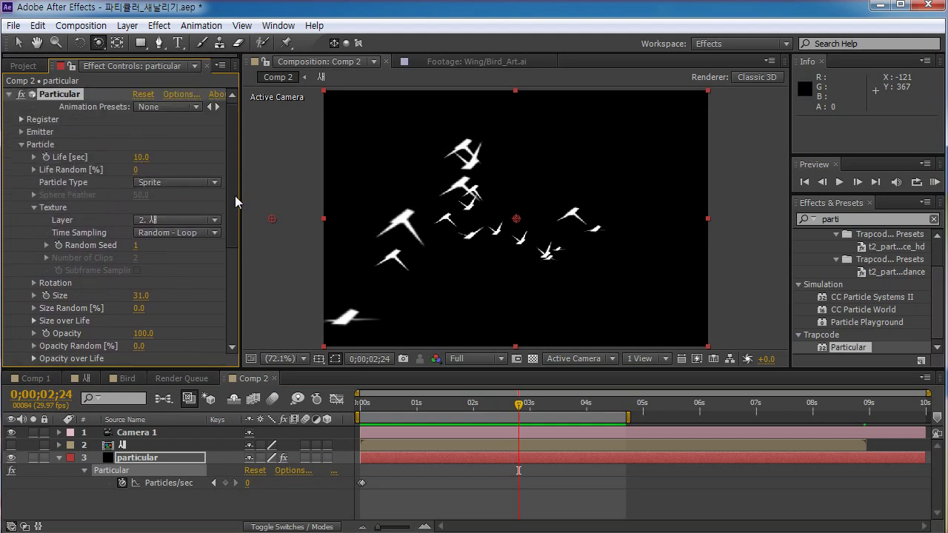
Set Particular's Emitter Size Z to 1688 and RAM-preview the more widely spread flock.
left_click(22, 145)
left_click(21, 132)
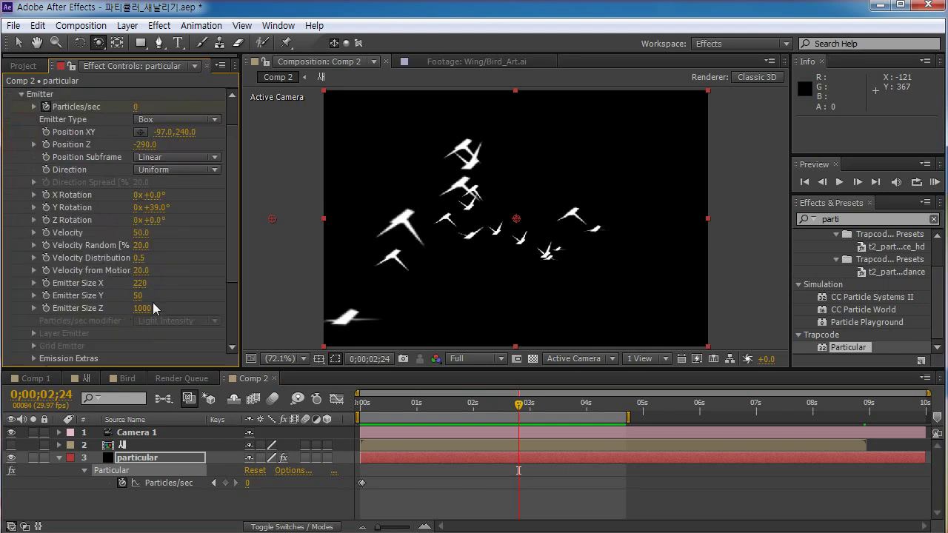
left_click_drag(152, 306, 486, 306)
left_click_drag(549, 305, 74, 315)
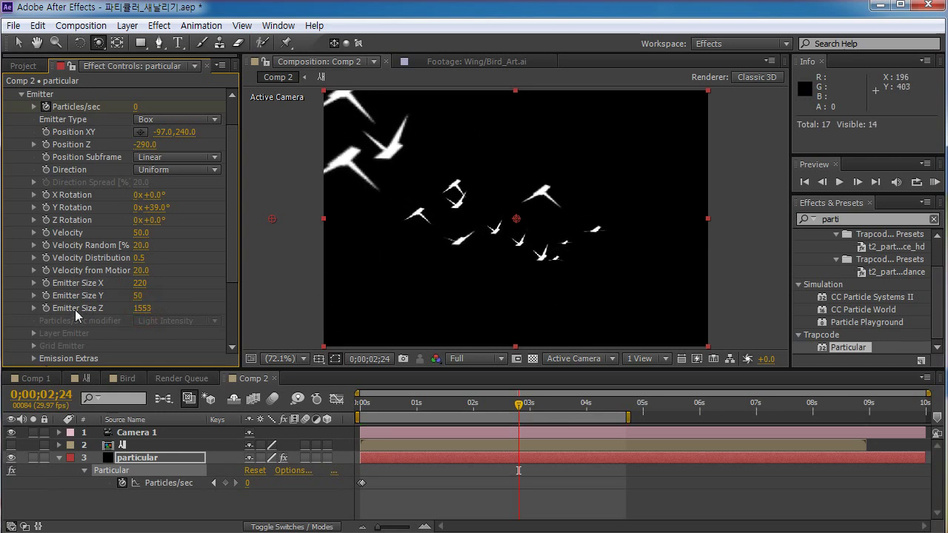
left_click_drag(138, 309, 259, 320)
left_click_drag(394, 401, 412, 422)
key("KP_0")
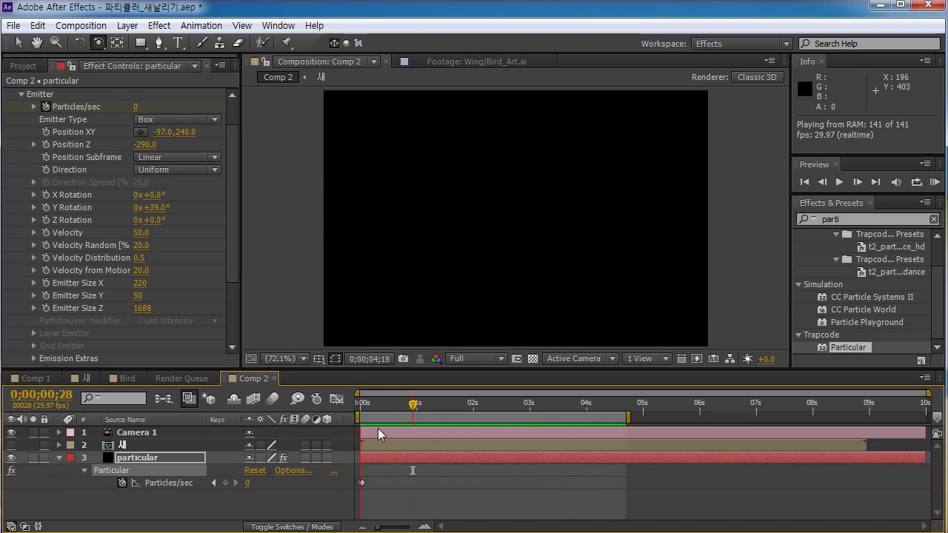
key("space")
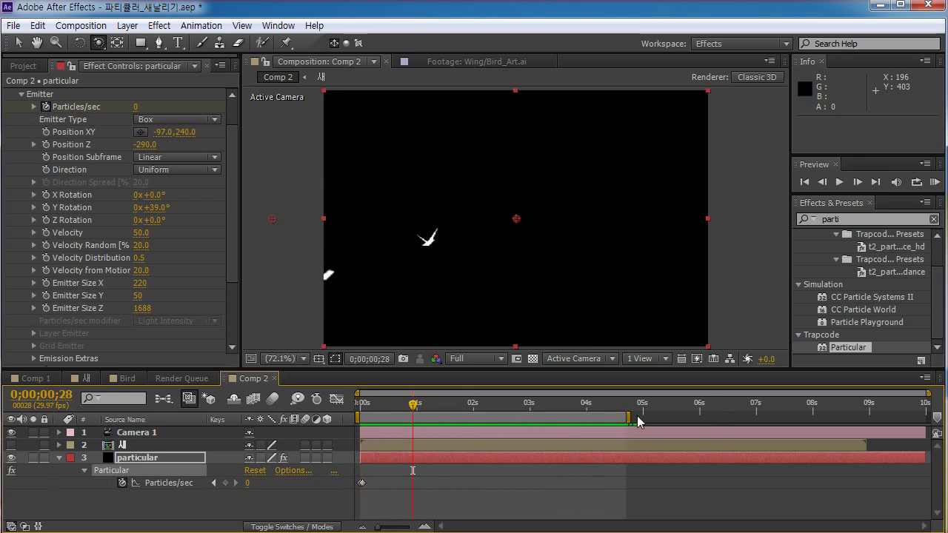
Extend the end of Comp 2's work area to 0;00;07;04 and preview the flock from the first frame.
left_click_drag(630, 418, 767, 418)
left_click(360, 413)
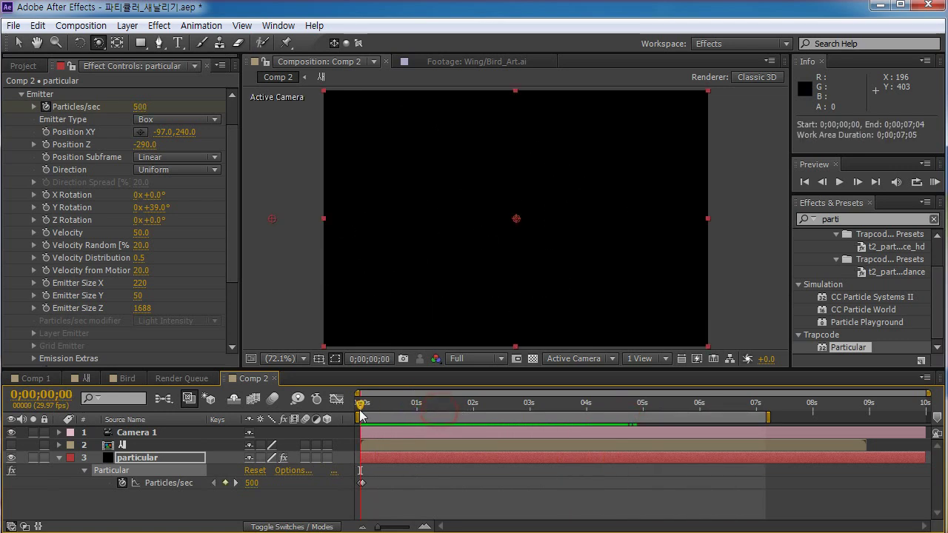
key("space")
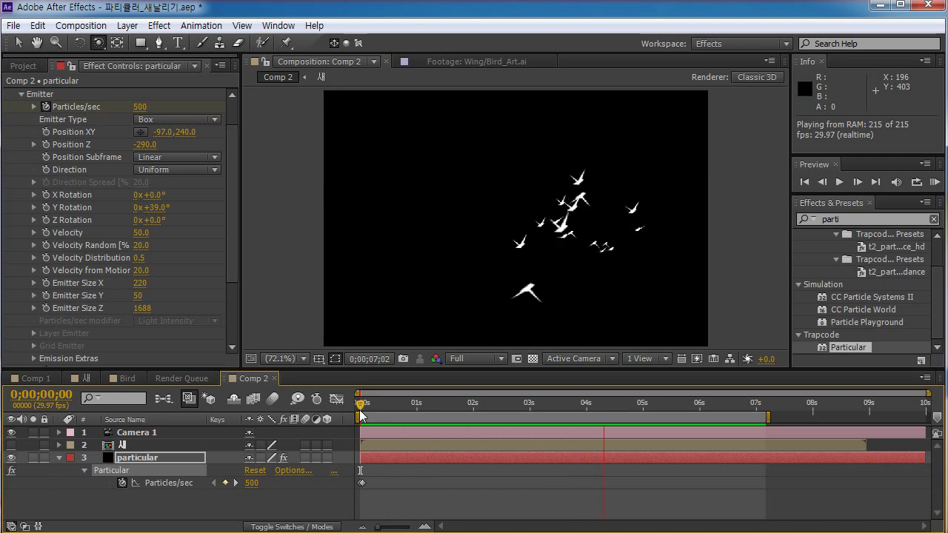
key("space")
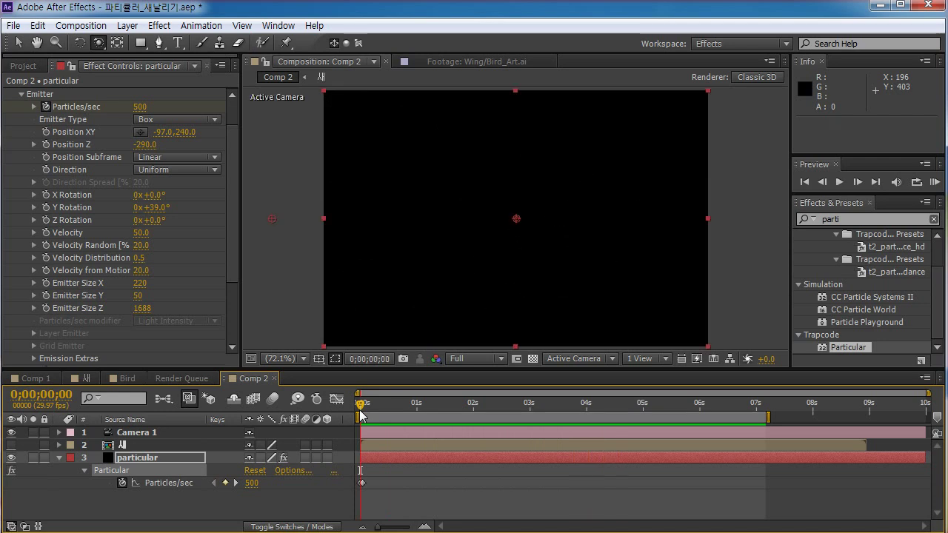
Enable motion blur for the 새 composition and check the blurred wings up to about 0:00:03:08.
left_click(84, 379)
left_click_drag(539, 408, 592, 405)
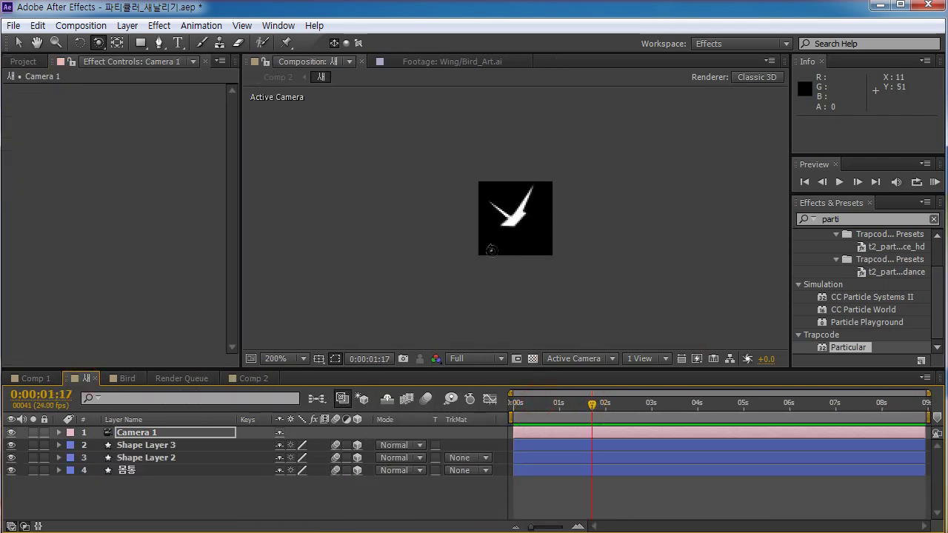
left_click(429, 400)
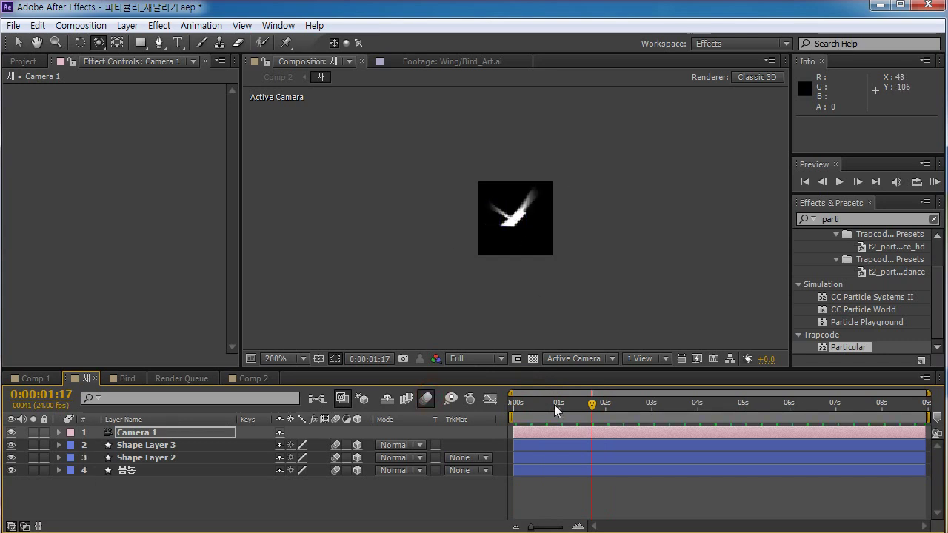
left_click_drag(556, 410, 667, 407)
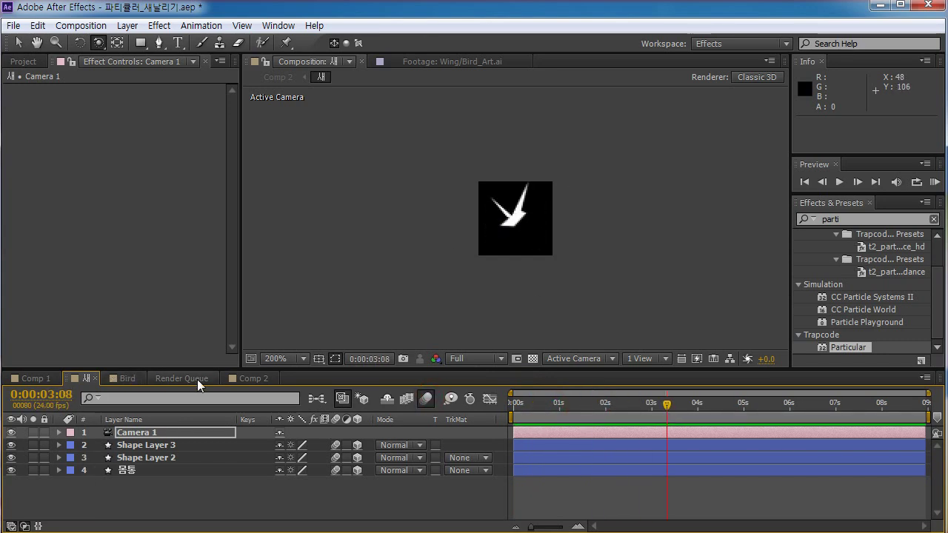
Turn on motion blur for the particular layer and for Comp 2, and preview the blurred flock.
left_click(253, 379)
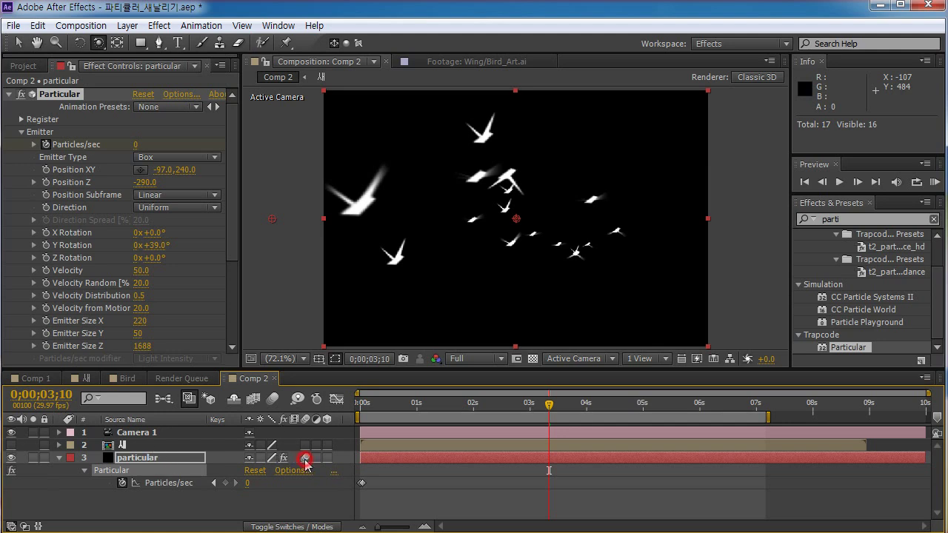
left_click(272, 400)
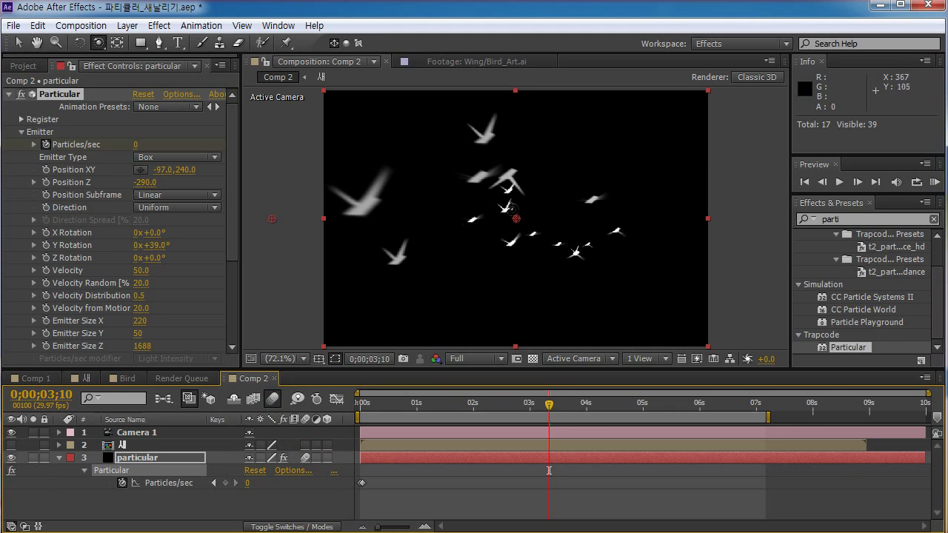
key("v")
left_click_drag(420, 406, 444, 452)
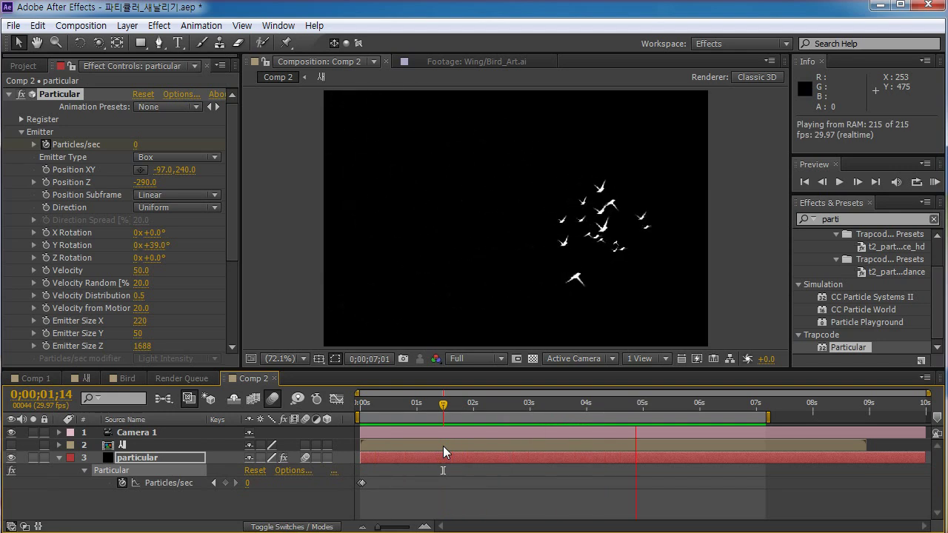
key("space")
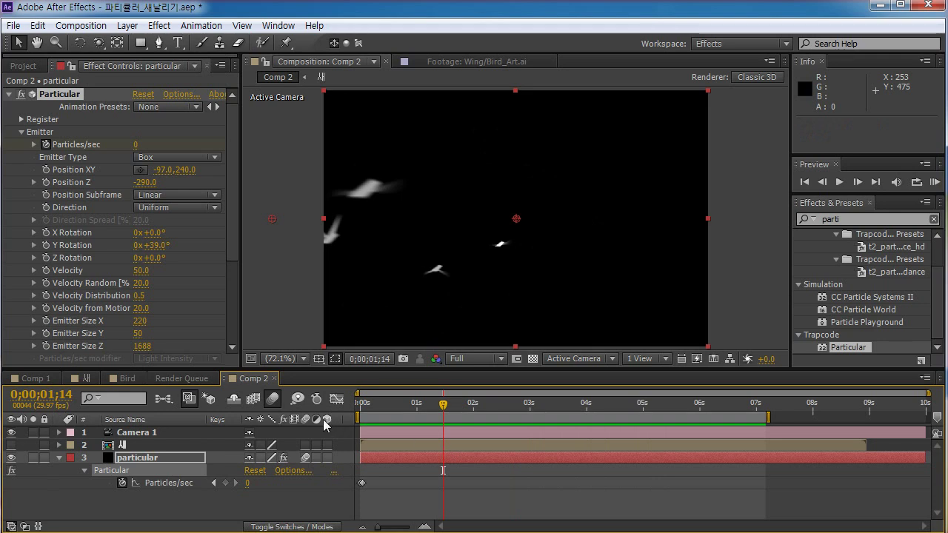
Set Particular's Emitter Size Z to 2300 and check the more widely spread flock at about 0;00;02;11.
scroll(229, 263, "down", 3)
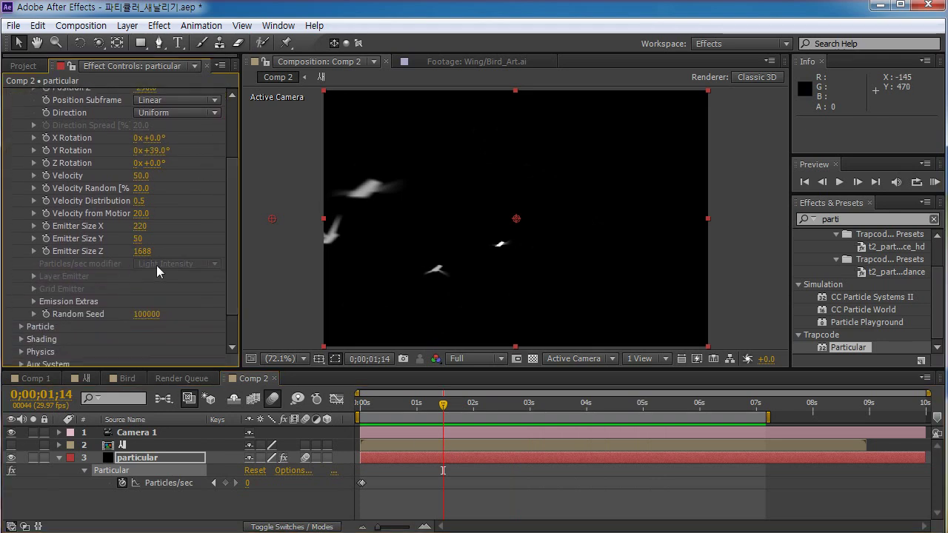
left_click_drag(146, 255, 611, 262)
left_click_drag(402, 406, 494, 417)
Move Camera 1 slightly with the camera tool to reframe the flock, and check the view at 0;00;01;14.
key("c")
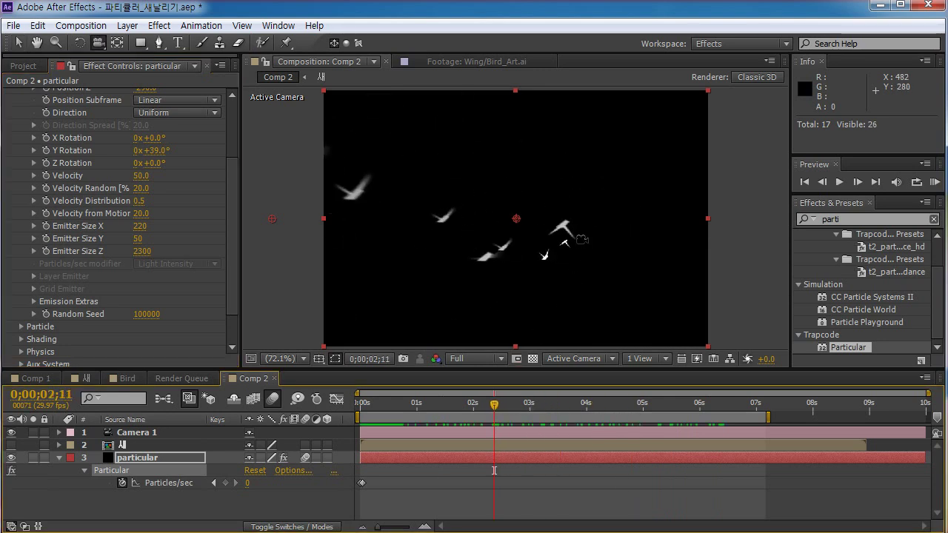
left_click_drag(585, 239, 533, 289)
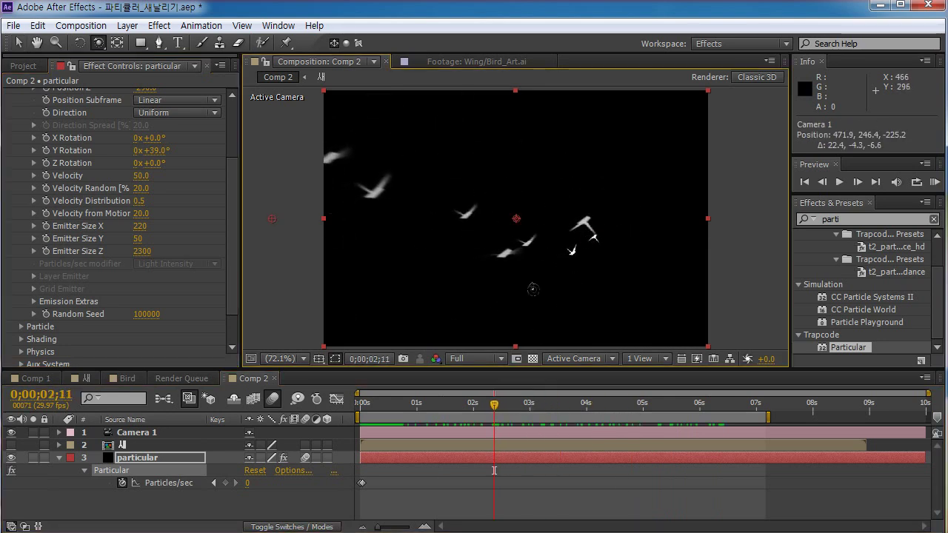
mouse_move(430, 403)
left_mouse_down()
mouse_move(383, 404)
mouse_move(546, 406)
mouse_move(359, 414)
mouse_move(805, 409)
mouse_move(443, 409)
left_mouse_up()
Set the particles' Size Random to 20% and RAM-preview the flock with varied bird sizes.
left_click_drag(233, 289, 236, 233)
left_click(22, 112)
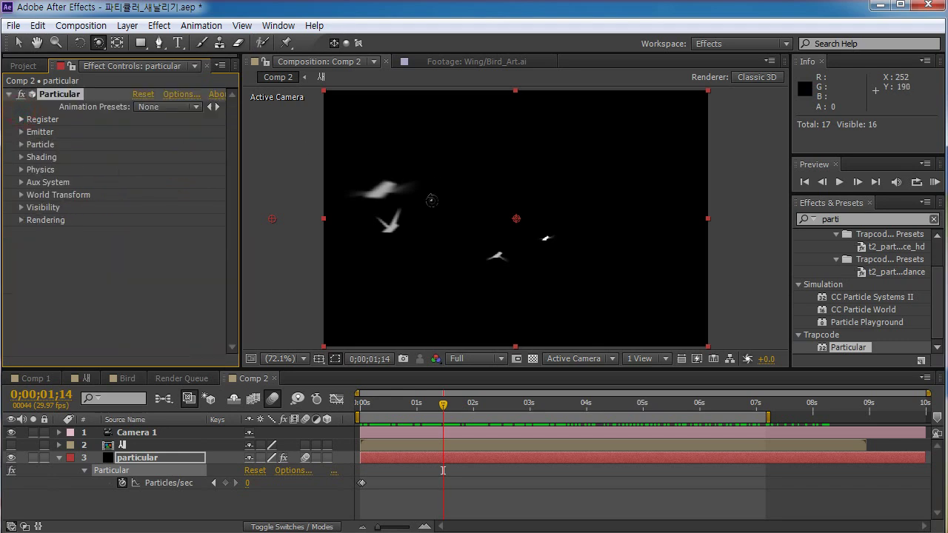
left_click(21, 146)
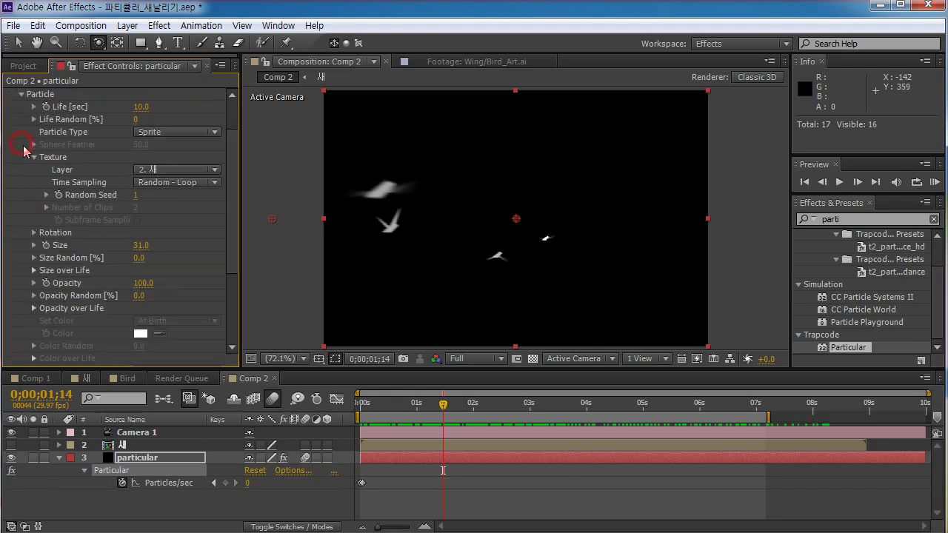
left_click(34, 119)
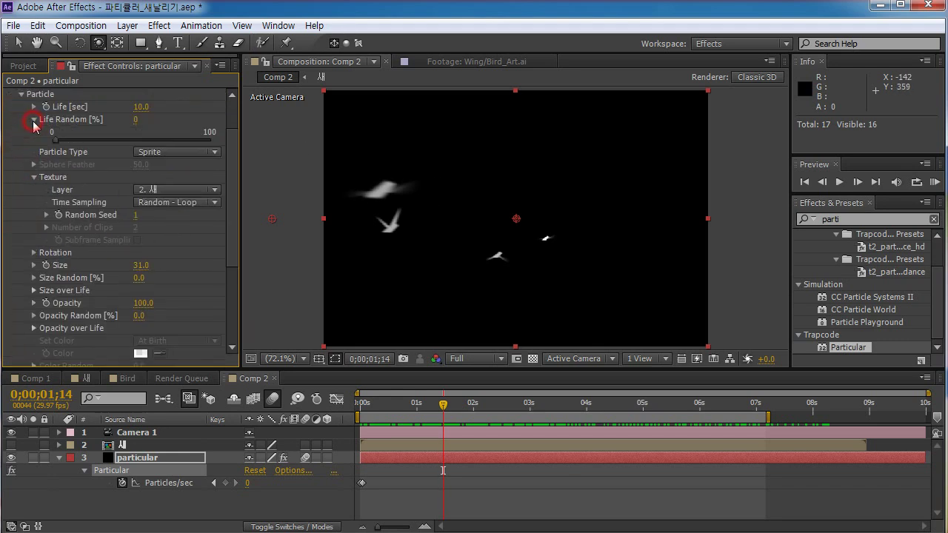
left_click(33, 119)
left_click(34, 157)
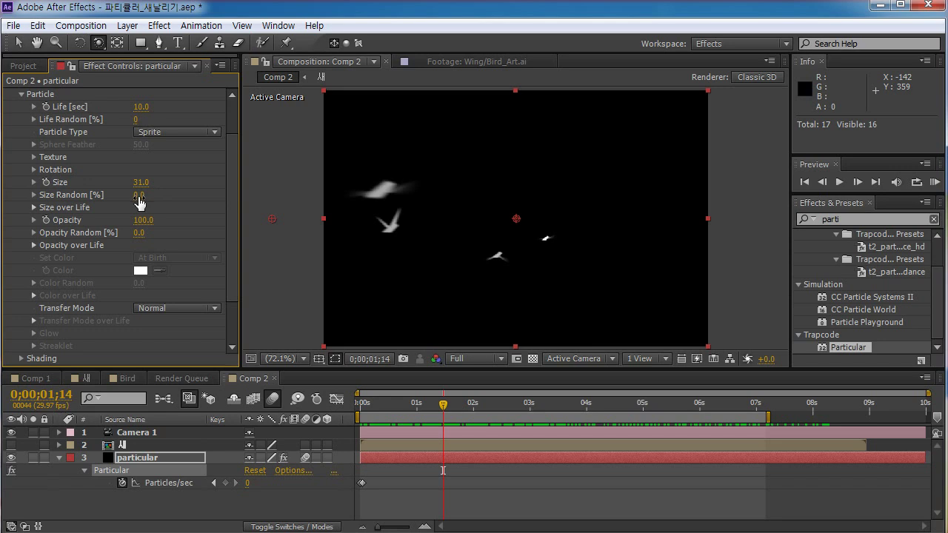
left_click_drag(148, 194, 123, 196)
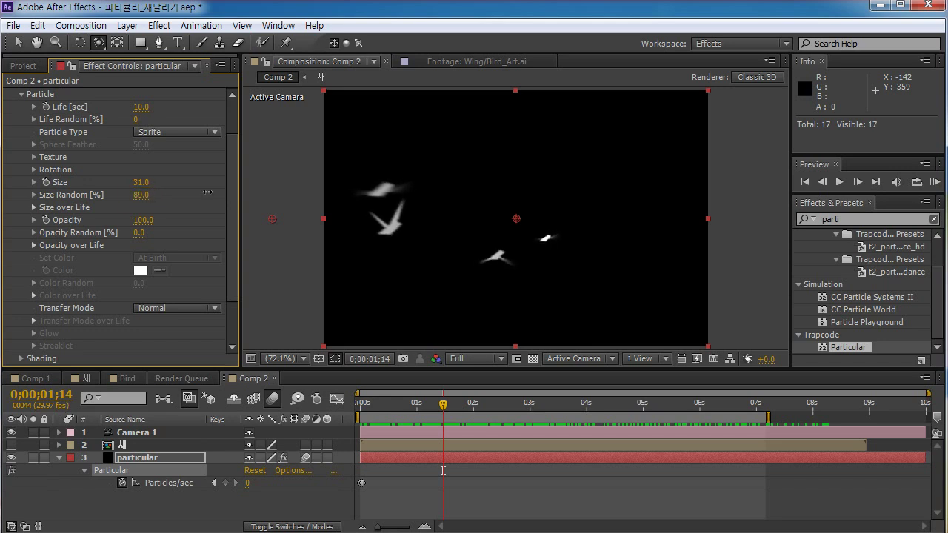
left_click(145, 194)
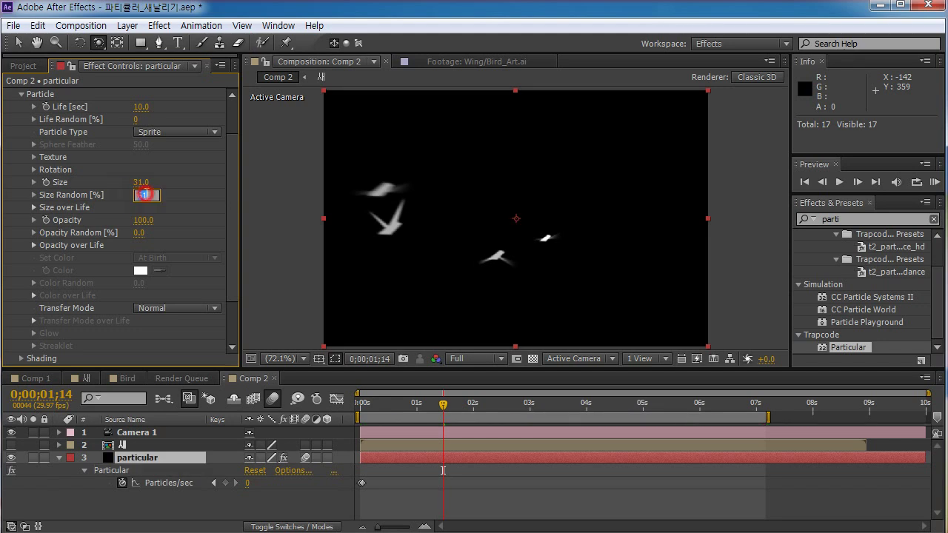
left_click(266, 207)
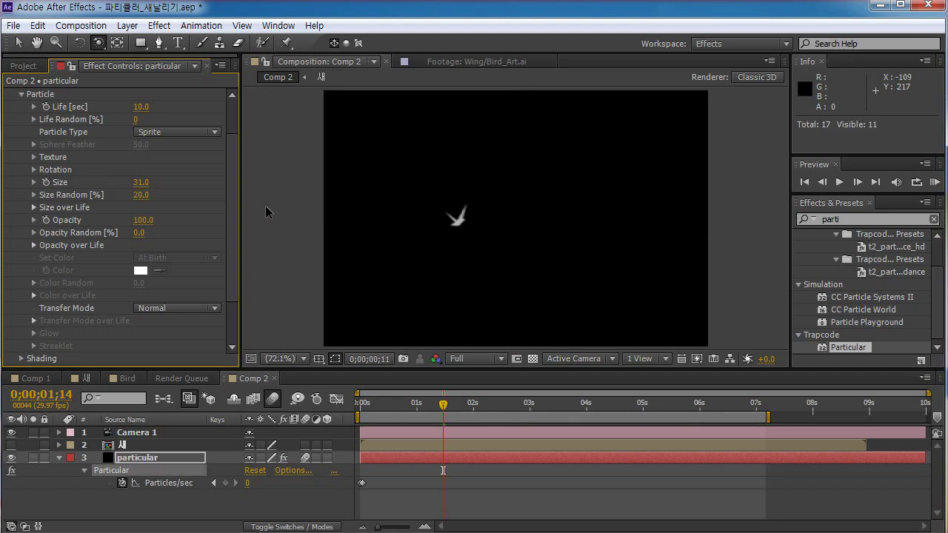
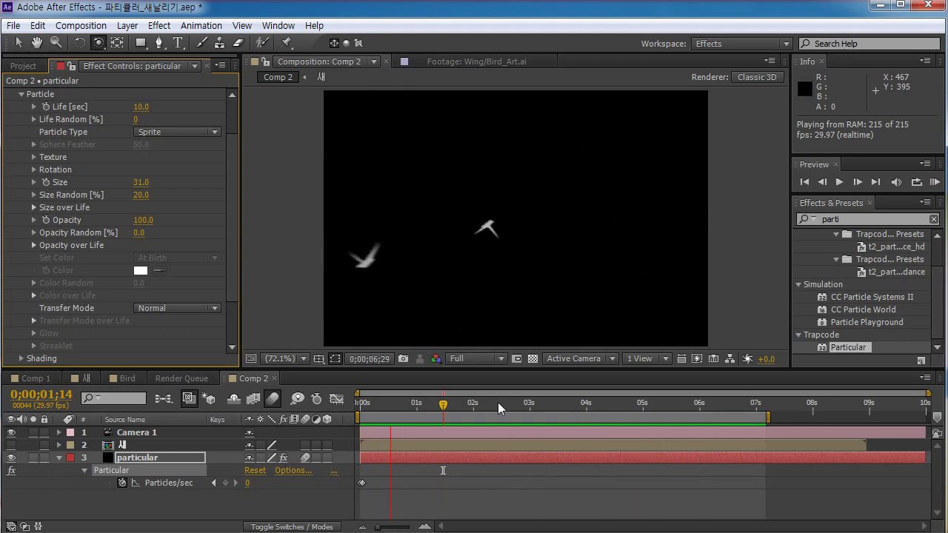
Compare the flapping bird in the 새 composition with the flock in Comp 2 up to about 0;00;03;25.
left_click(431, 485)
left_click_drag(419, 404, 491, 406)
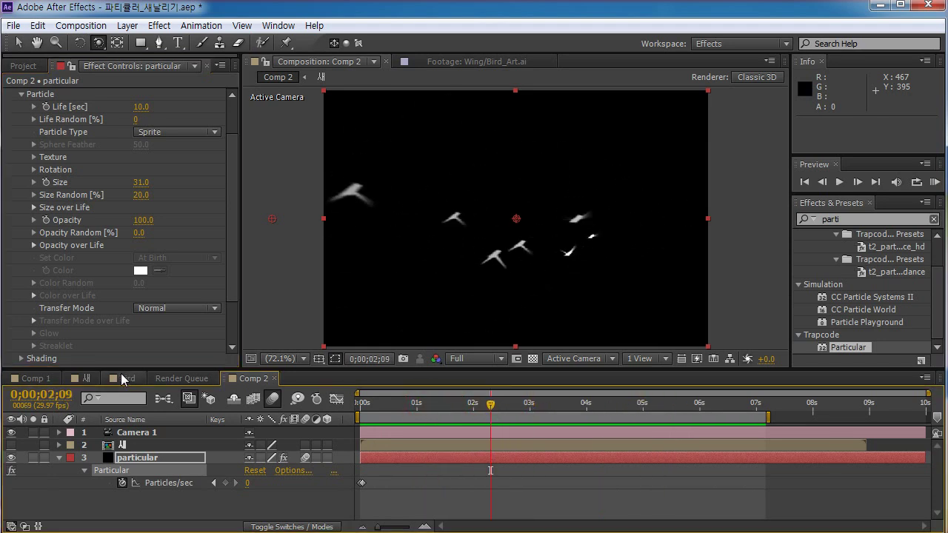
left_click(87, 378)
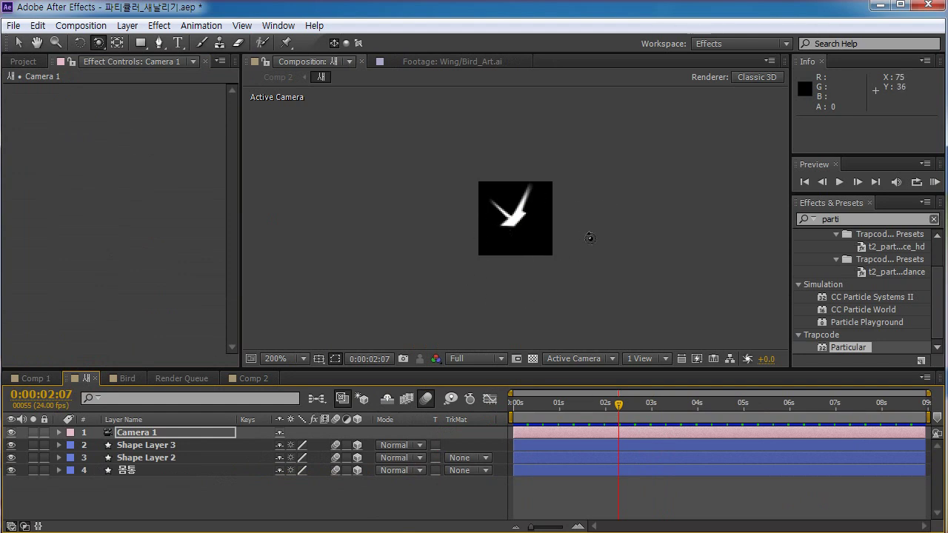
key("KP_0")
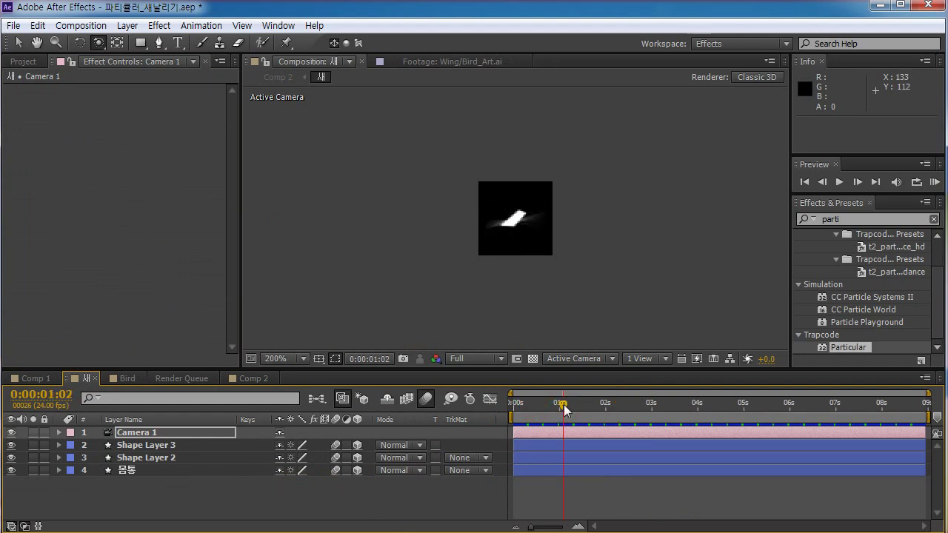
key("v")
left_click_drag(544, 403, 573, 419)
left_click(236, 378)
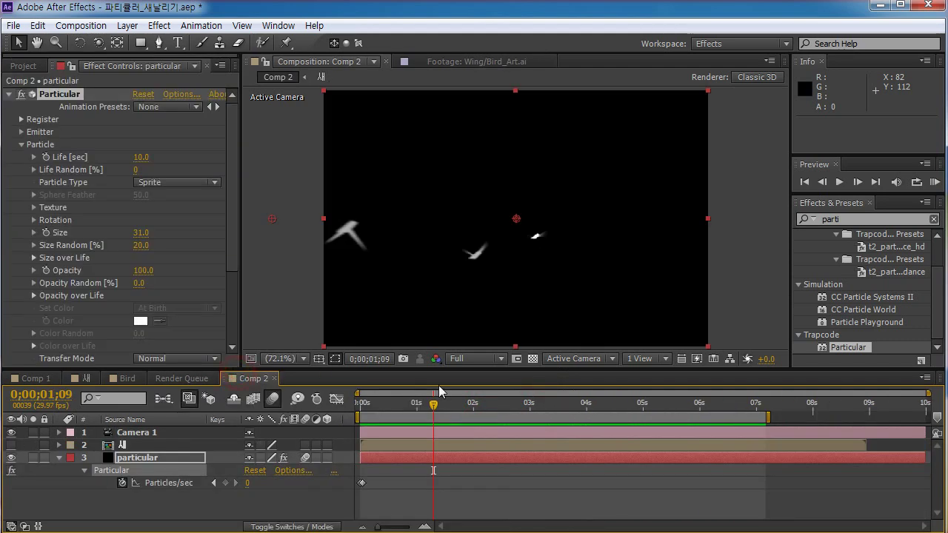
left_click_drag(420, 408, 573, 401)
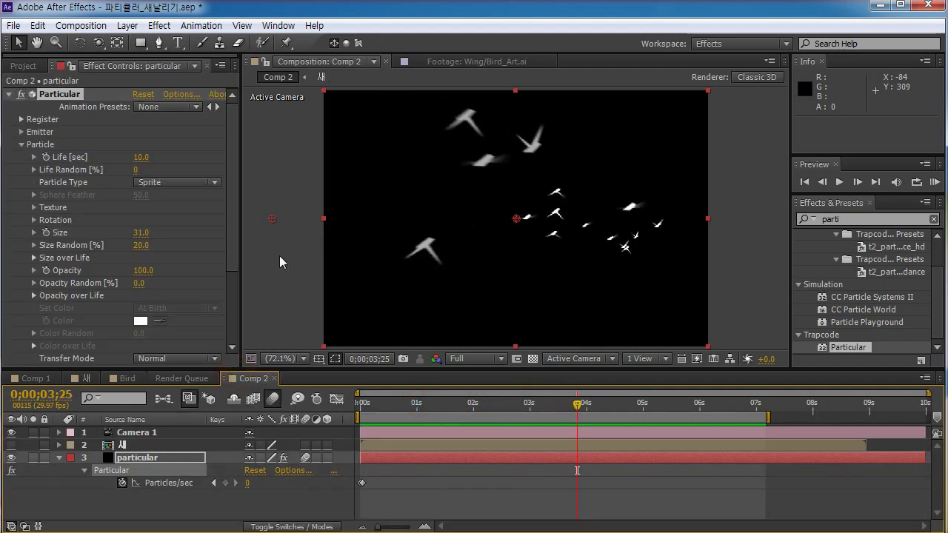
Review Particular's Particle settings against the flock between about 0;00;02;06 and 0;00;03;03, and collapse that group.
left_click(237, 212)
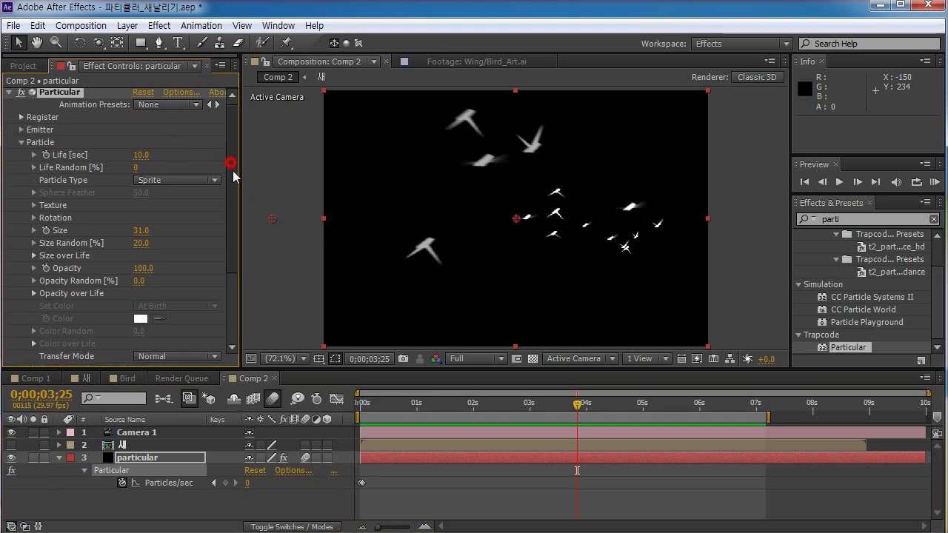
scroll(216, 160, "down", 4)
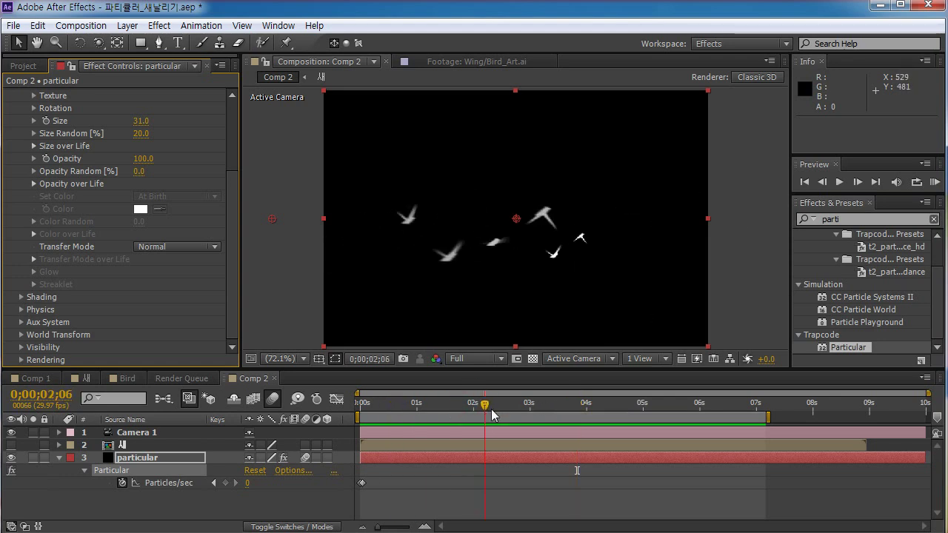
left_click_drag(232, 258, 234, 208)
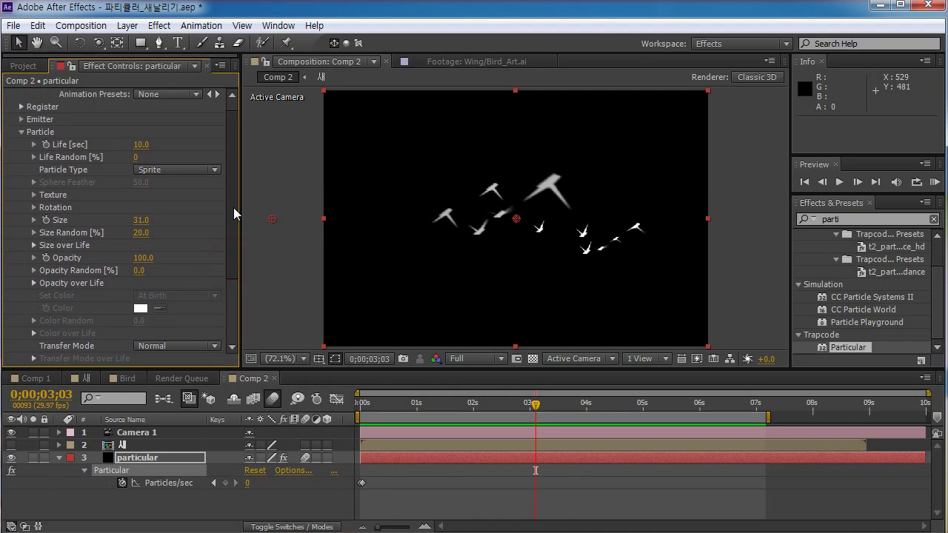
left_click(21, 132)
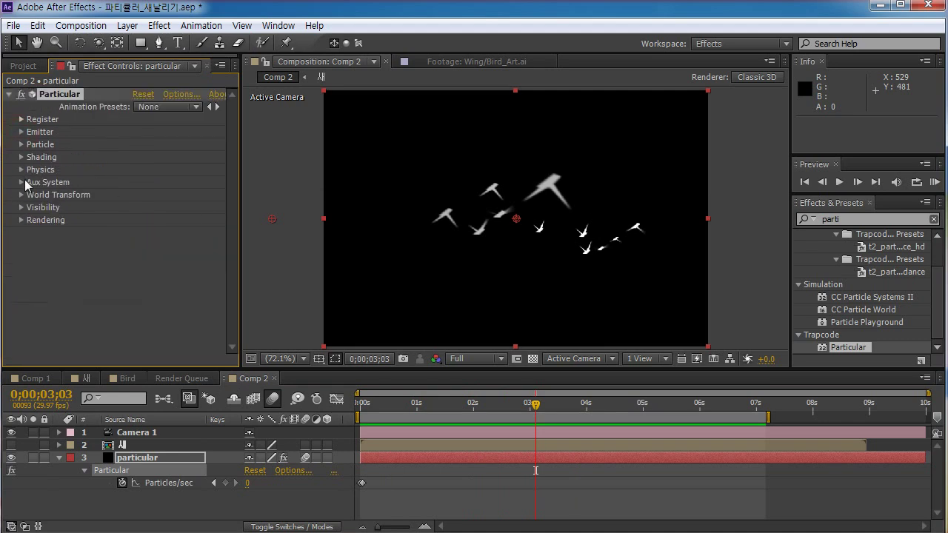
Examine the Physics Air wind and Turbulence Field settings against the flock's motion up to 0;00;03;23.
left_click(20, 170)
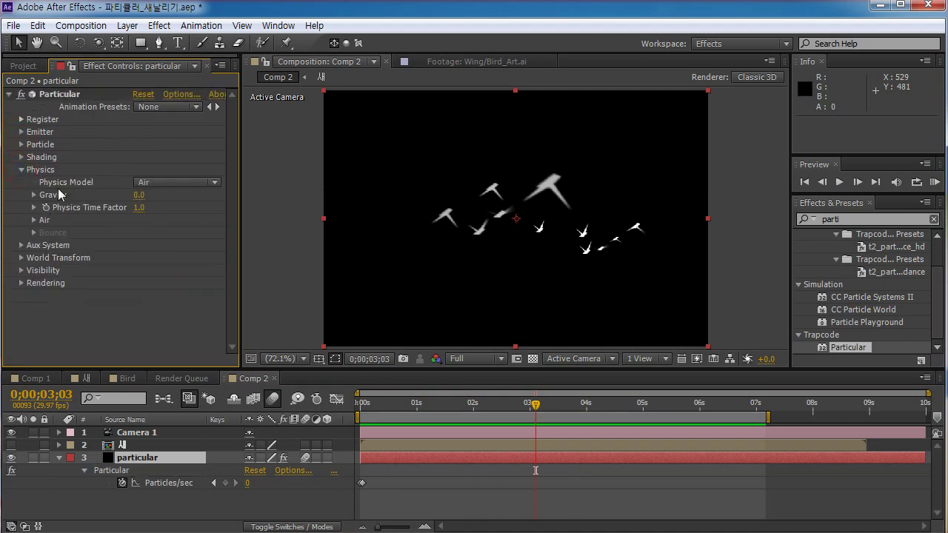
left_click(33, 220)
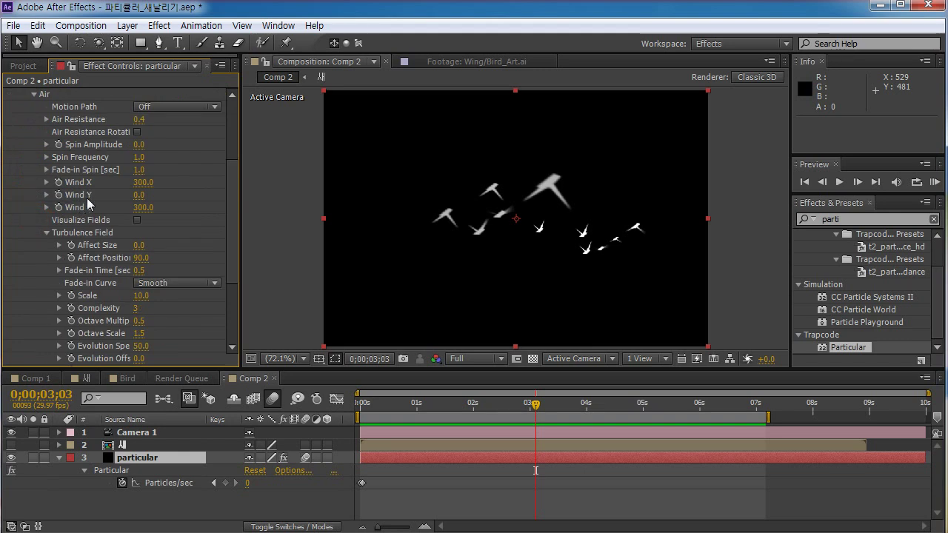
left_click(46, 233)
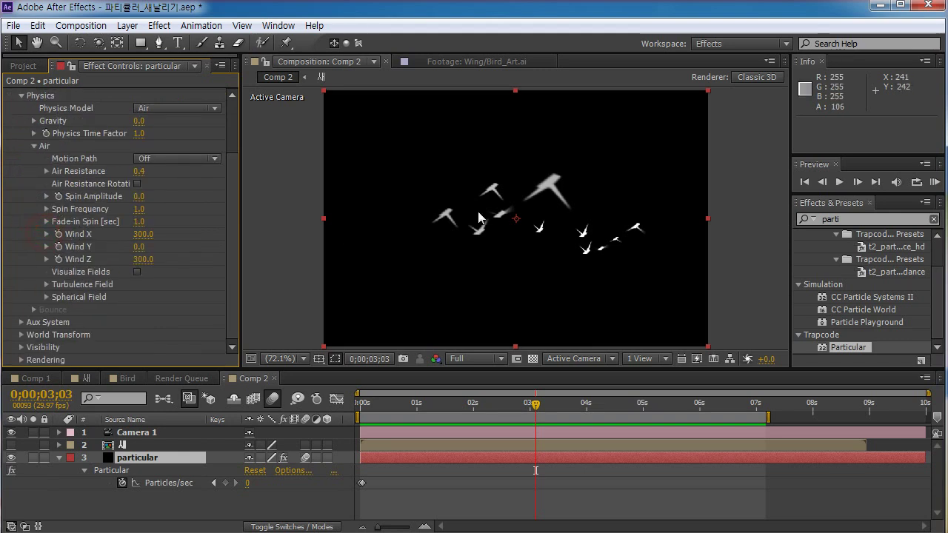
left_click(425, 407)
left_click_drag(426, 412, 483, 409)
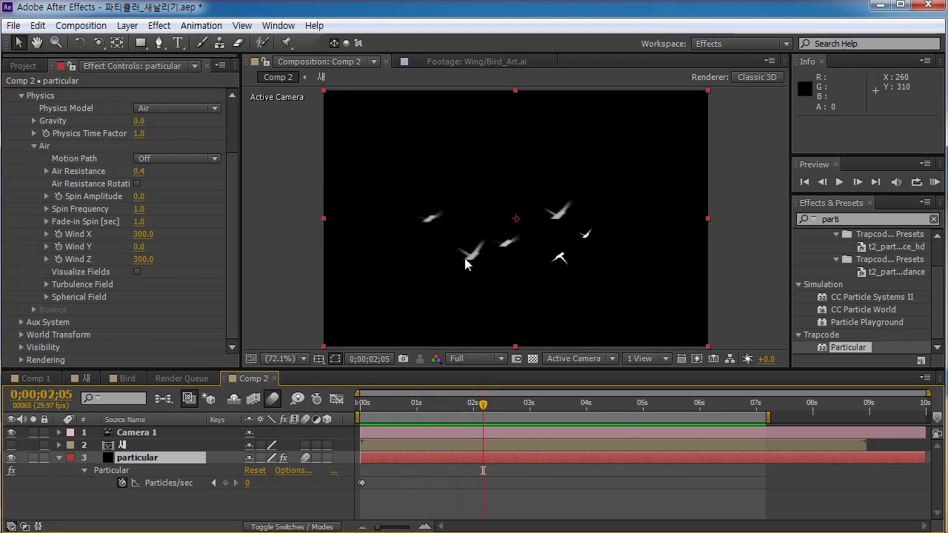
left_click(45, 284)
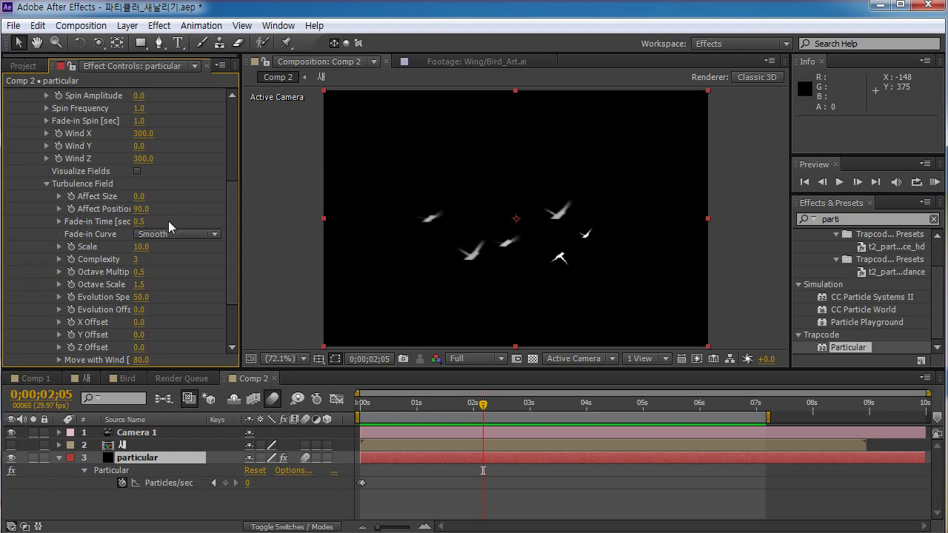
scroll(233, 234, "up", 2)
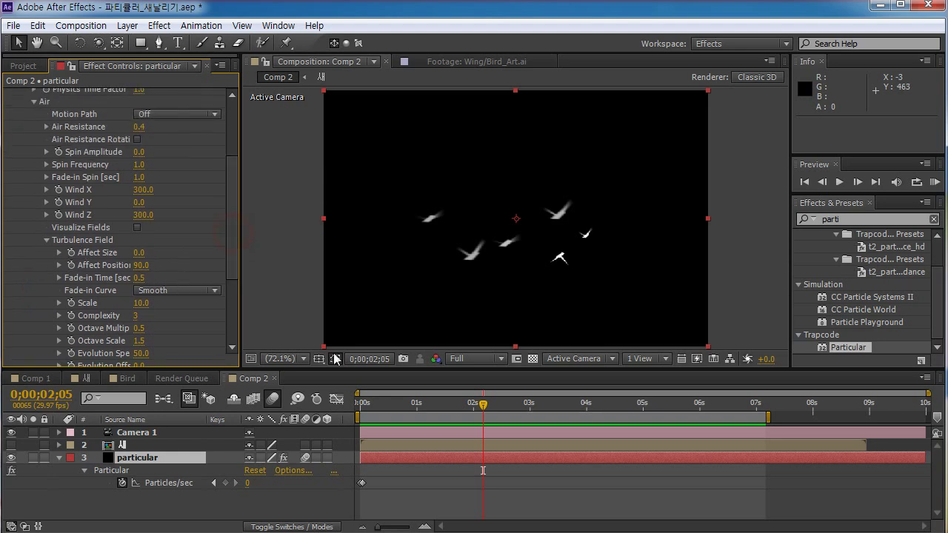
left_click_drag(386, 405, 574, 404)
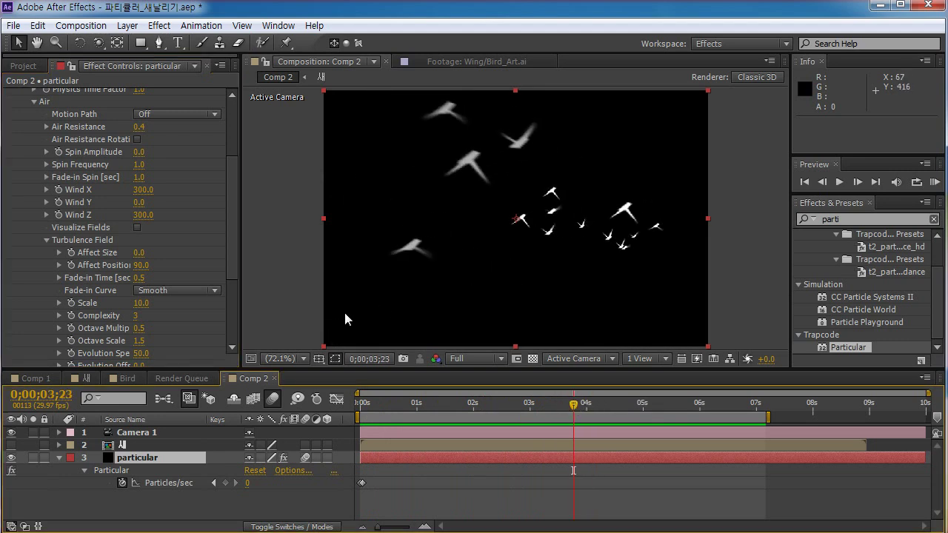
Recheck Particular's Emitter settings together with the Air and turbulence values, and collapse the Air and Emitter groups.
left_click_drag(233, 247, 234, 184)
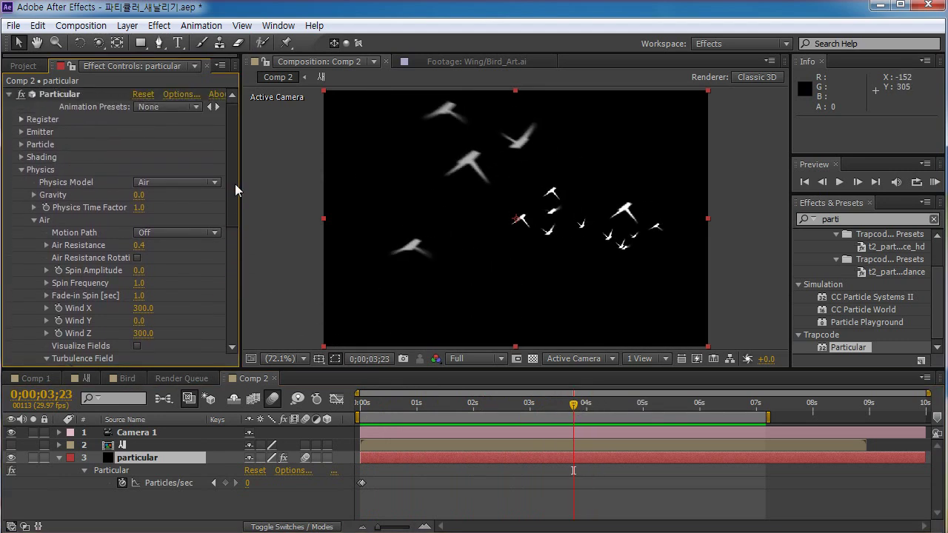
left_click(34, 220)
left_click(22, 132)
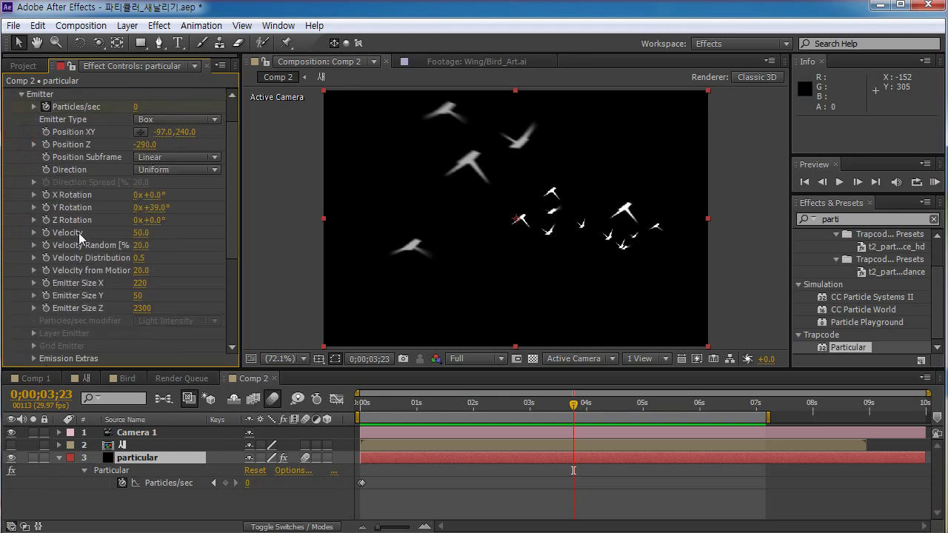
left_click_drag(230, 225, 231, 306)
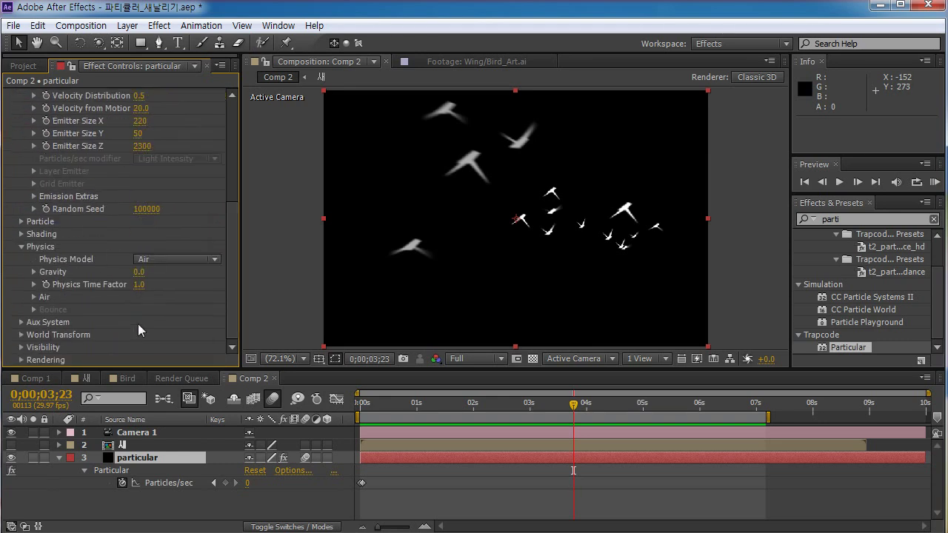
left_click(34, 298)
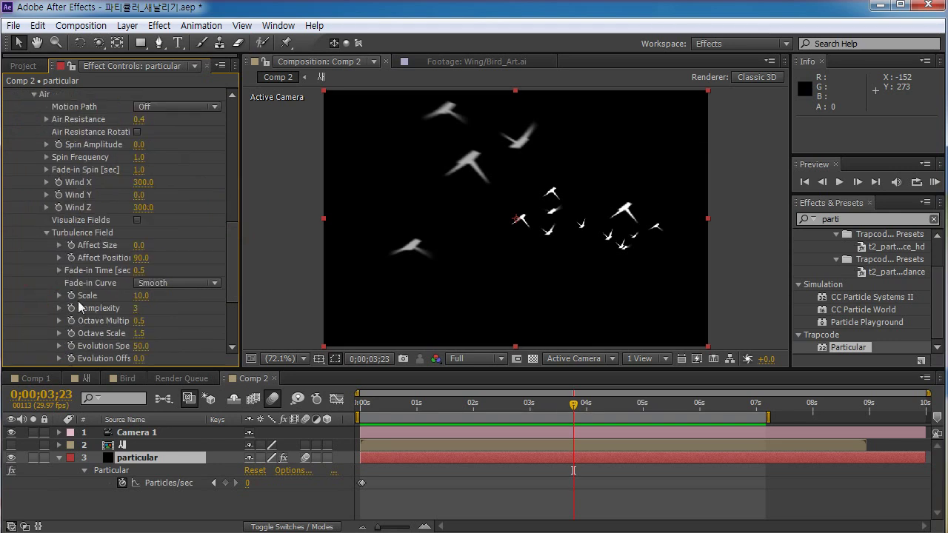
left_click_drag(227, 248, 231, 220)
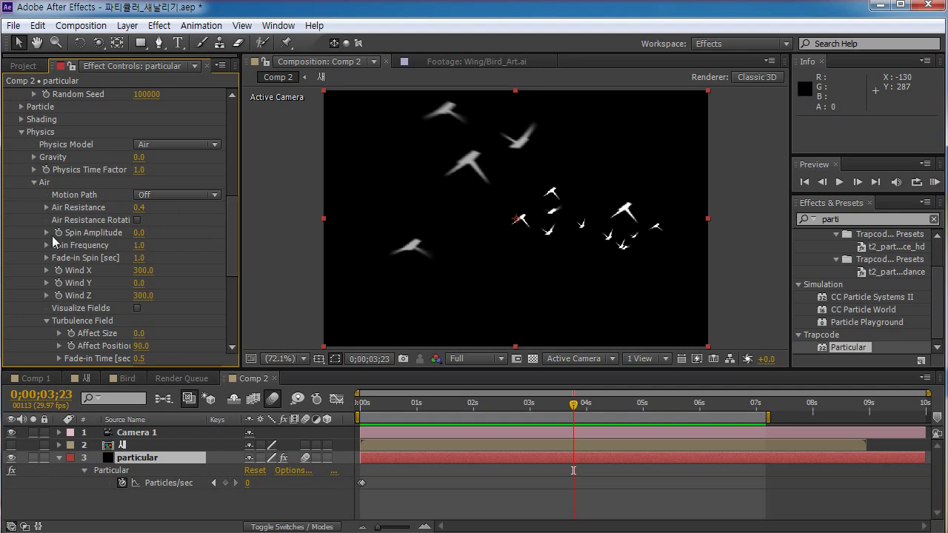
left_click(33, 182)
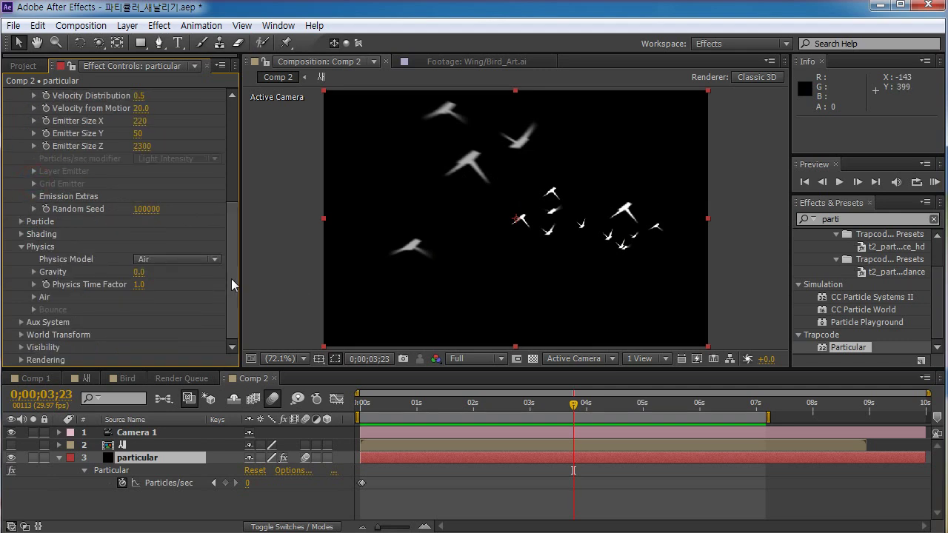
left_click_drag(232, 277, 233, 172)
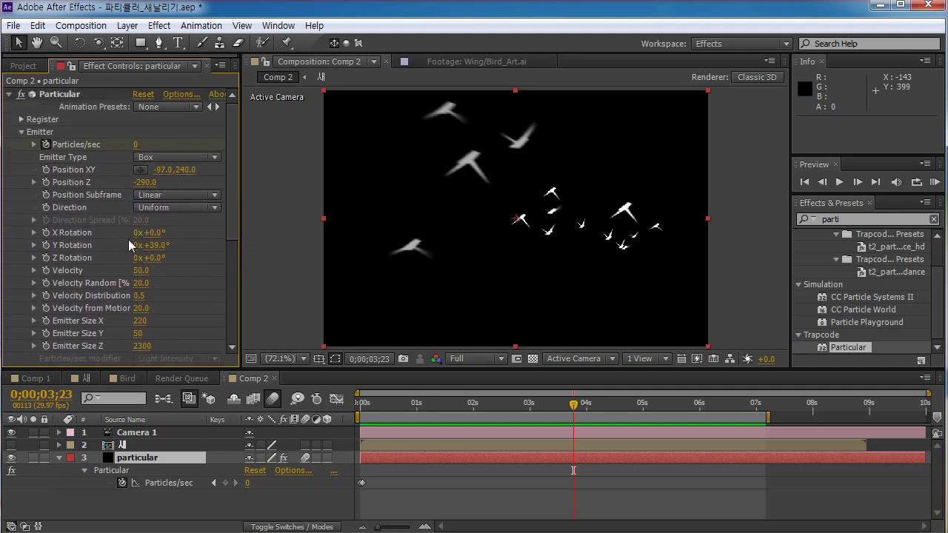
left_click(22, 132)
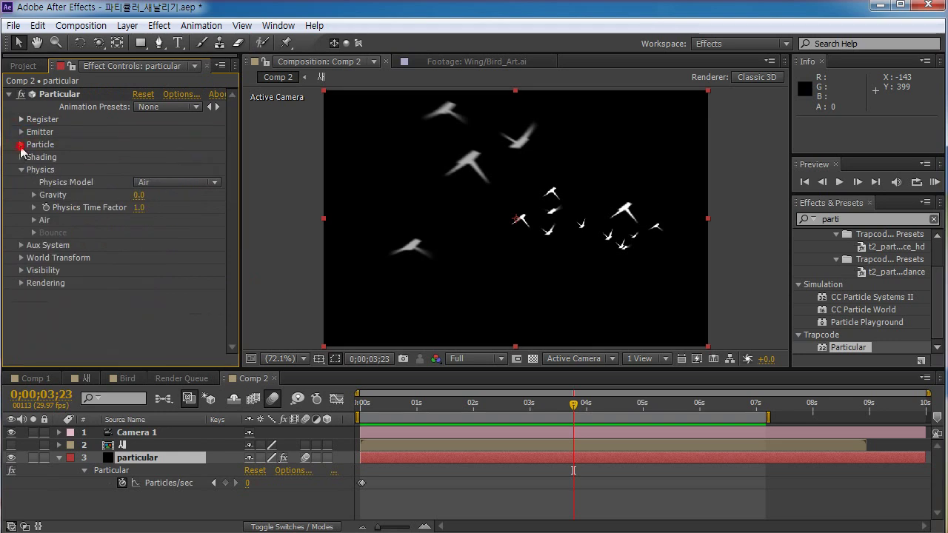
Change Particular's particle type to Sprite Colorize and set the particle color to bright red.
left_click(22, 145)
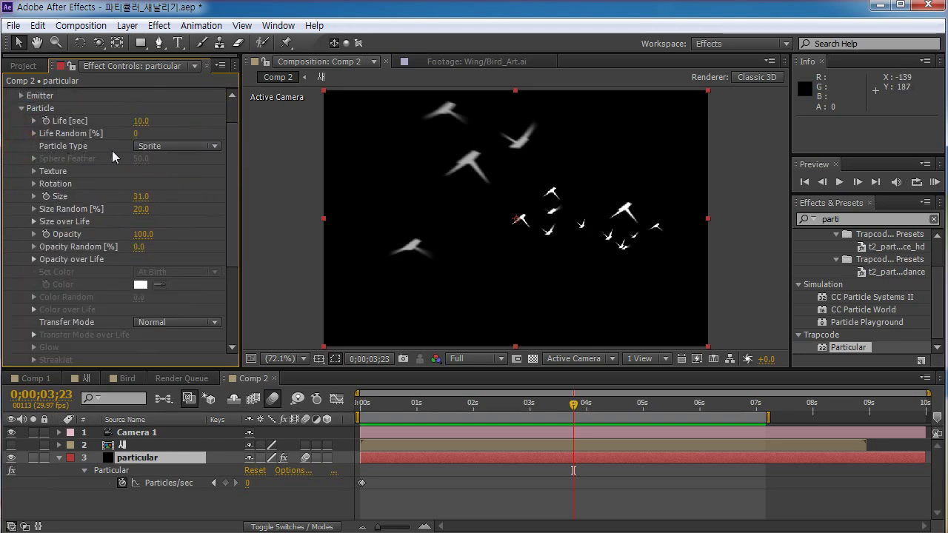
left_click(189, 146)
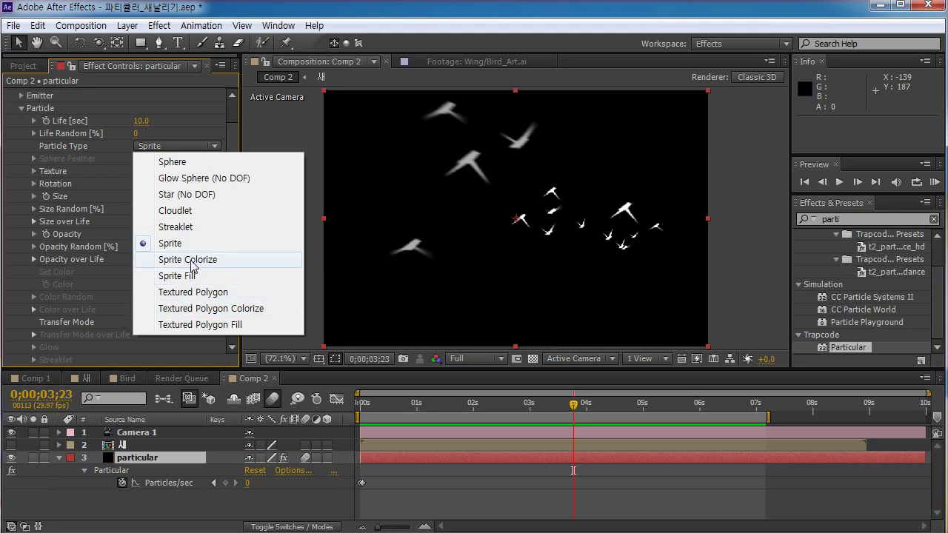
left_click(191, 261)
left_click(140, 285)
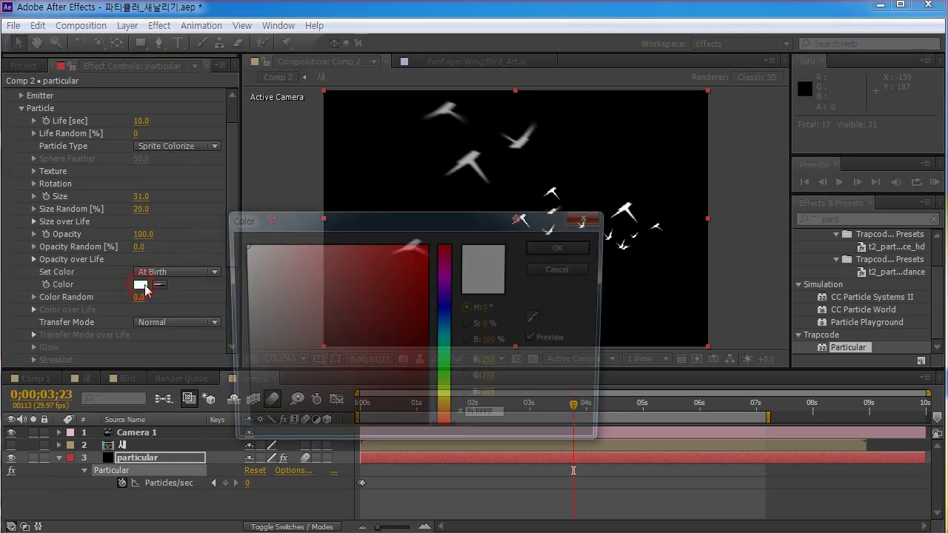
left_click(427, 245)
left_click(556, 251)
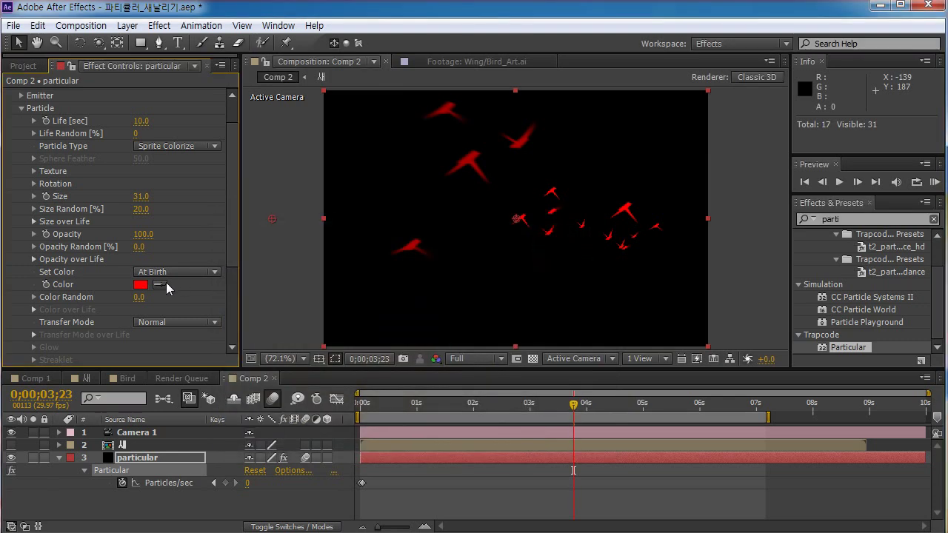
Change the bird particles' color to sky blue 00C0FF and preview the flock's flight from about 0;00;00;06.
left_click(140, 285)
left_click_drag(446, 382, 450, 419)
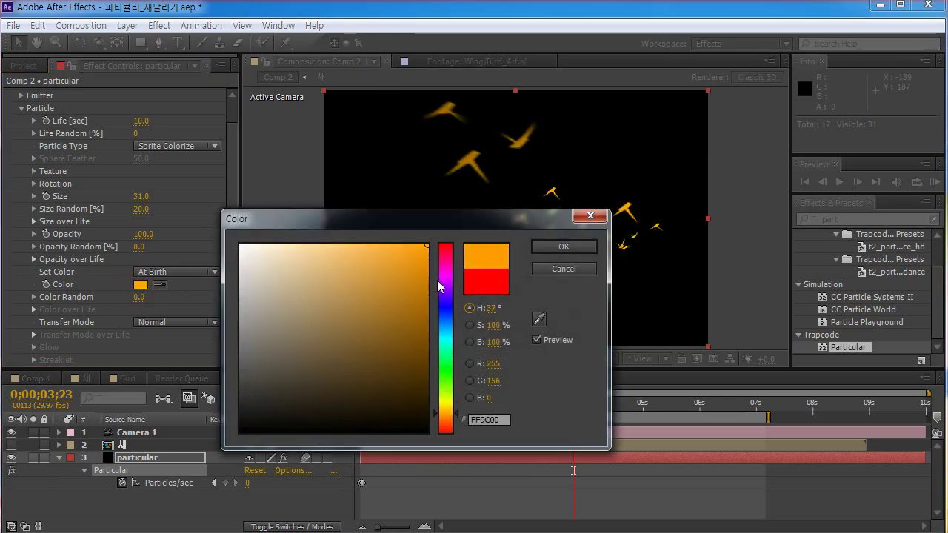
left_click_drag(448, 311, 447, 332)
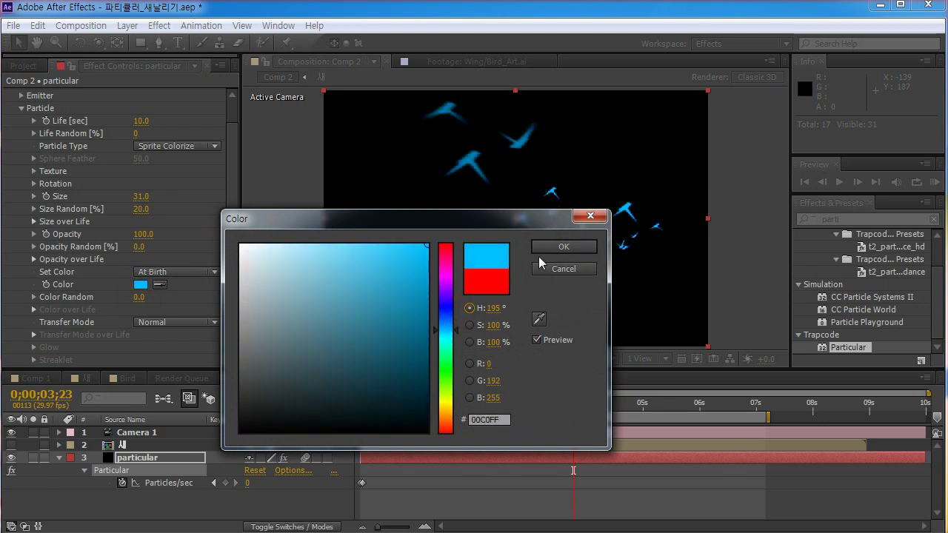
left_click(561, 247)
left_click_drag(422, 406, 373, 417)
key("space")
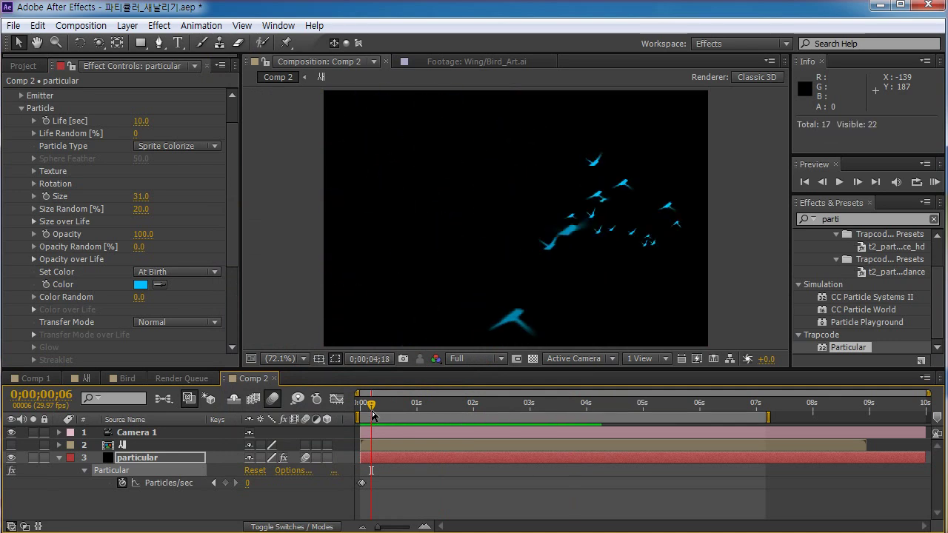
key("space")
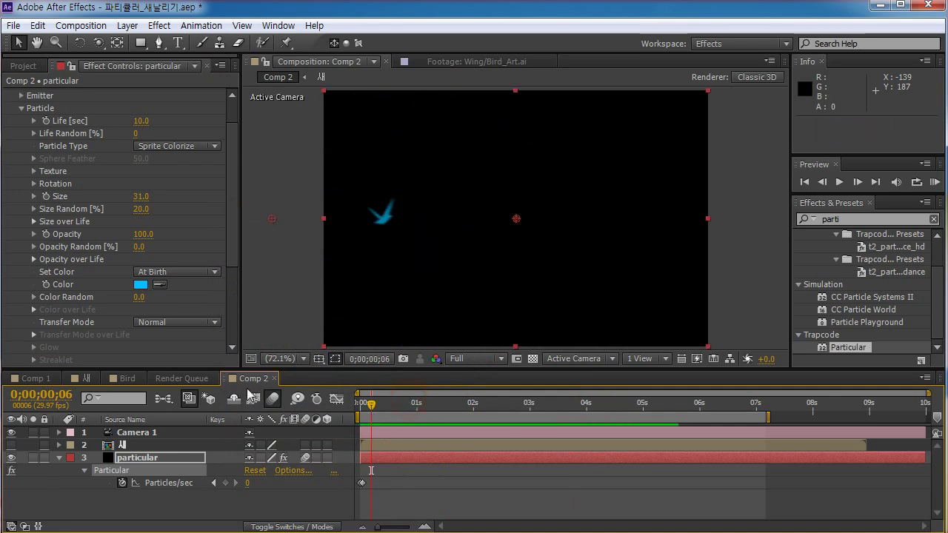
Set the particles' Color Random to 100 and preview the flock in Comp 2, stopping at about 0;00;02;12.
left_click(138, 300)
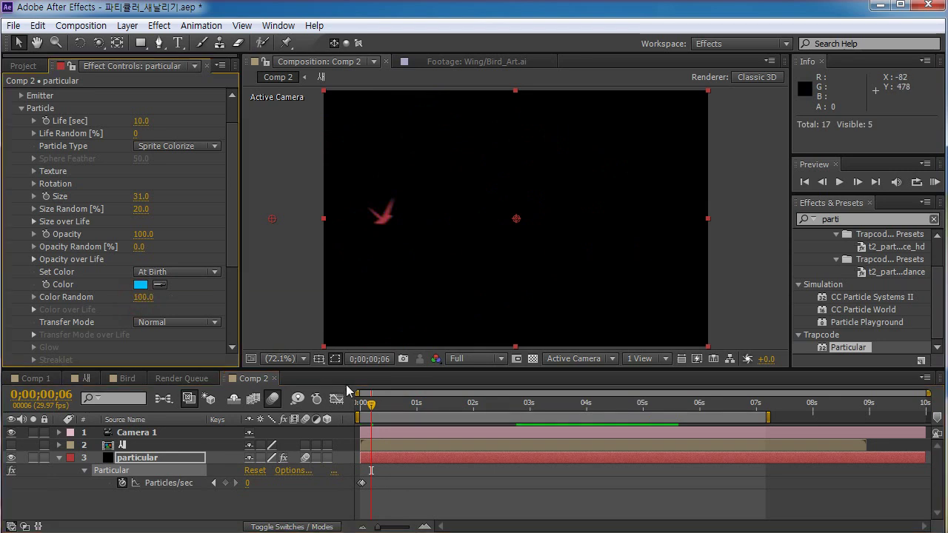
left_click_drag(381, 403, 497, 419)
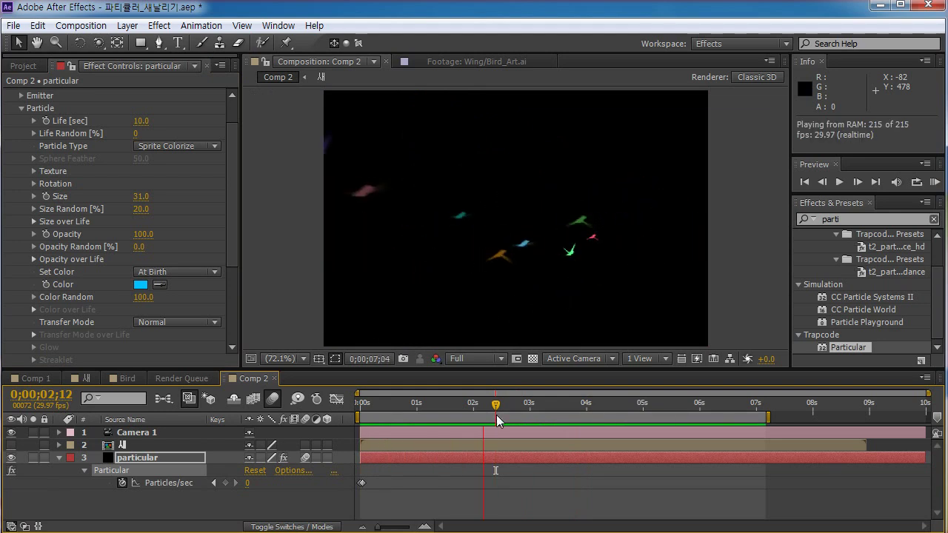
left_click(497, 415)
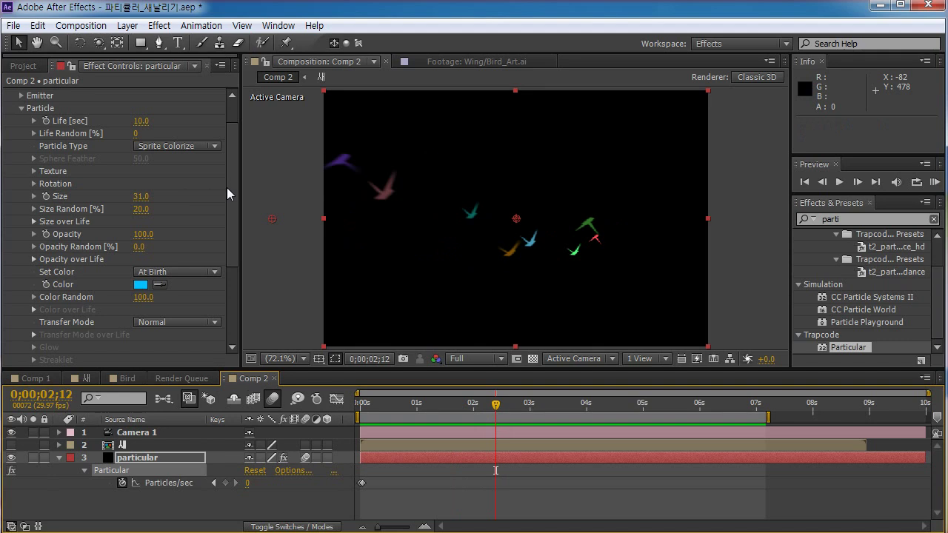
Examine the bird colors and motion between about 0;00;02;01 and 0;00;02;25 alongside Particular's Particle and Physics settings.
left_click_drag(229, 187, 242, 157)
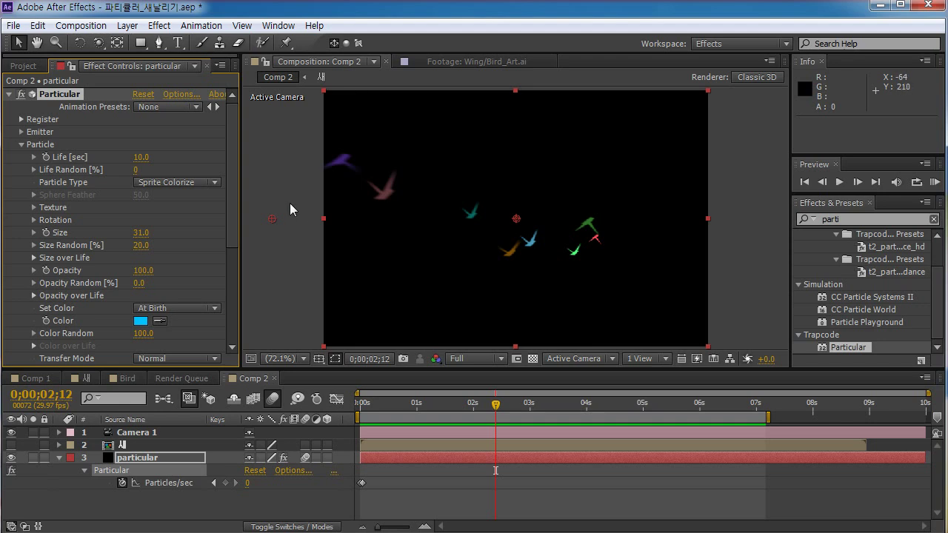
left_click_drag(445, 404, 476, 406)
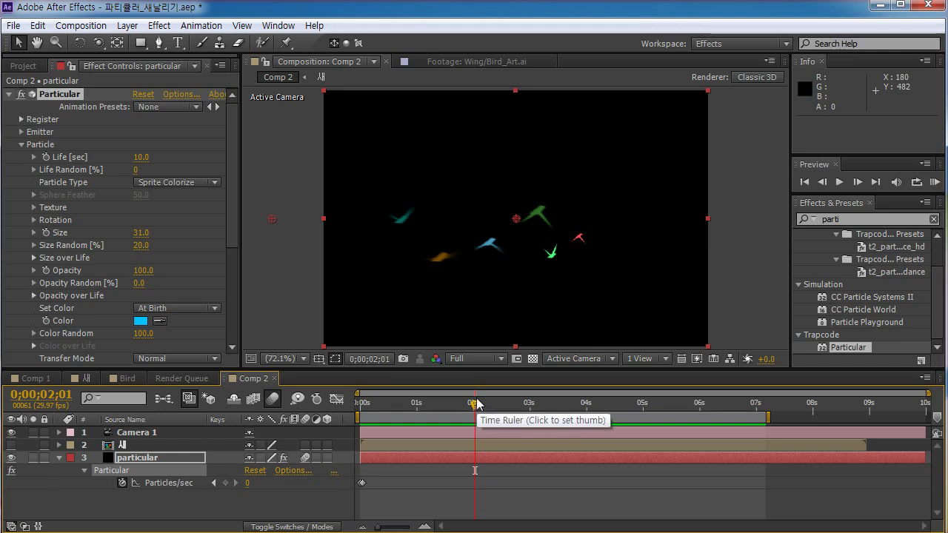
left_click_drag(475, 406, 511, 404)
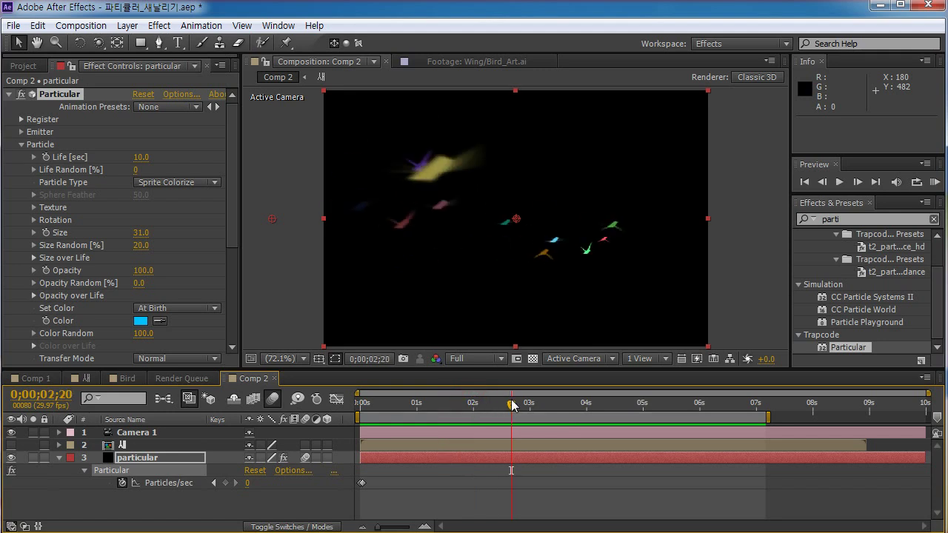
mouse_move(514, 408)
left_mouse_down()
mouse_move(452, 410)
mouse_move(669, 409)
mouse_move(489, 411)
mouse_move(468, 424)
mouse_move(521, 414)
left_mouse_up()
left_click_drag(233, 234, 234, 320)
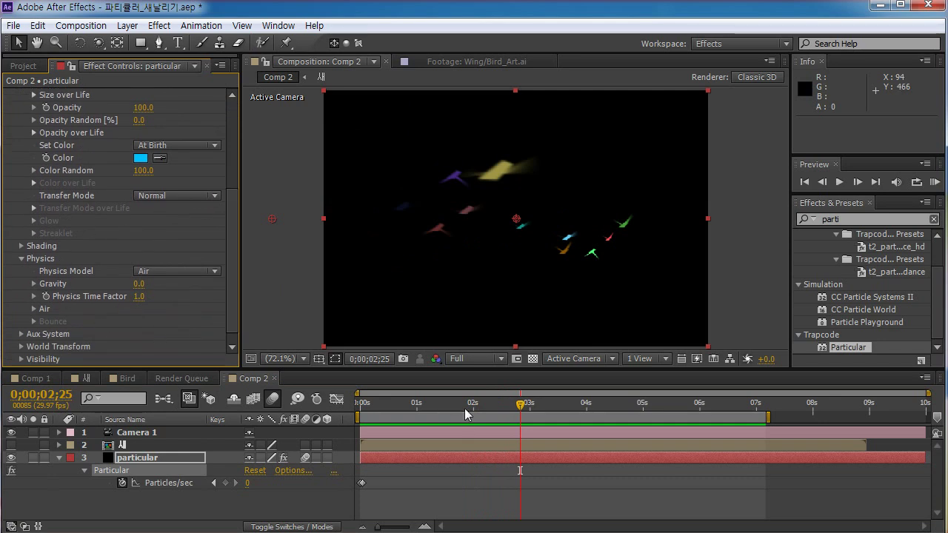
left_click_drag(464, 408, 495, 417)
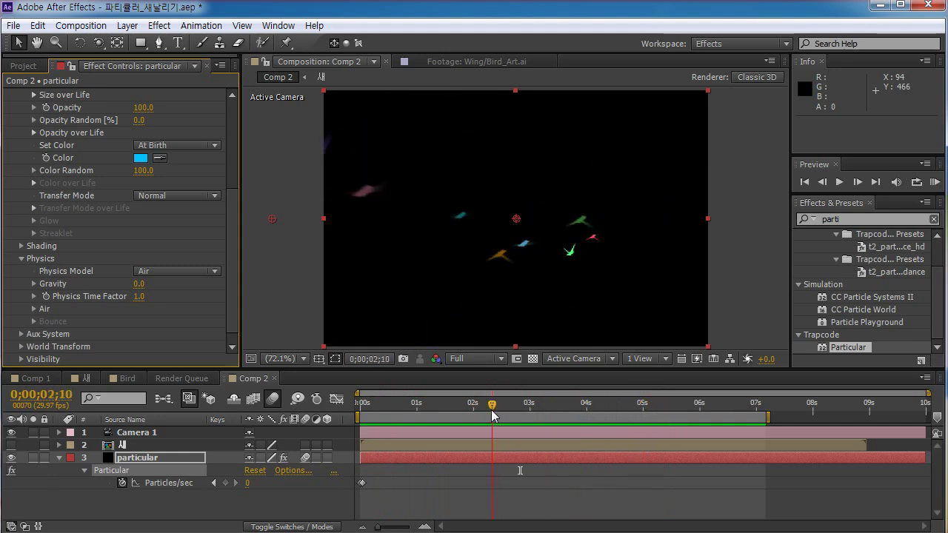